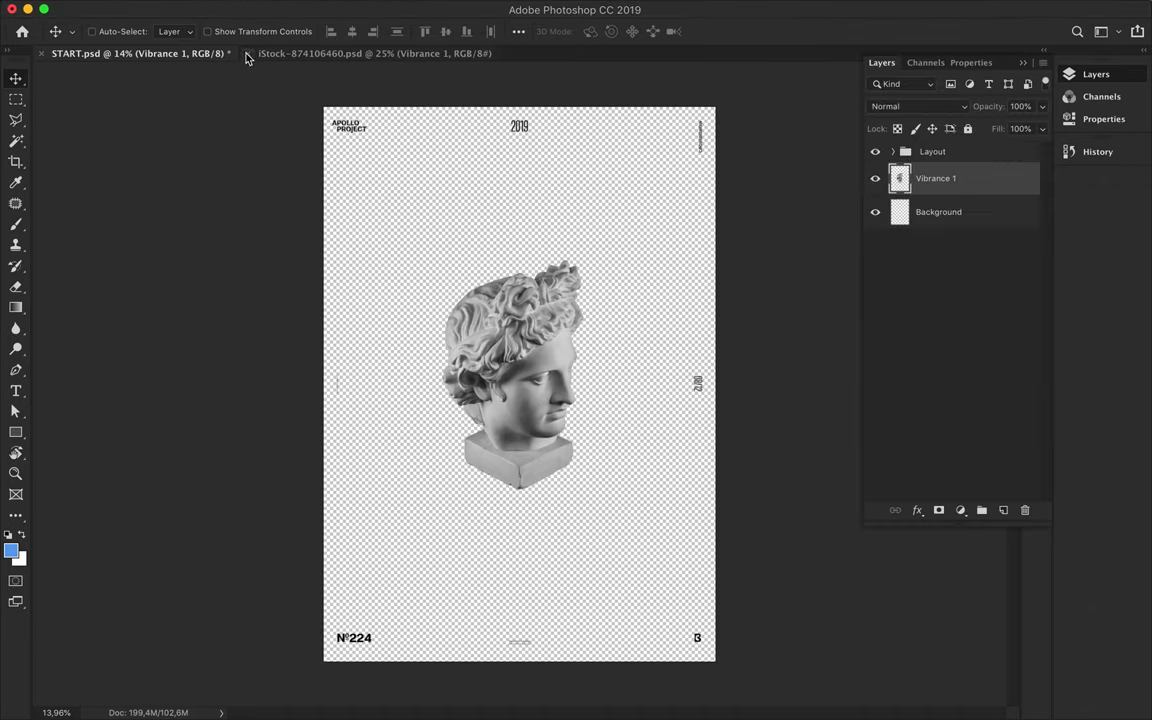
# On the START.psd poster, pick the Rectangle tool and bring up its fill colour options.
pyautogui.press('u')
pyautogui.click(177, 31)
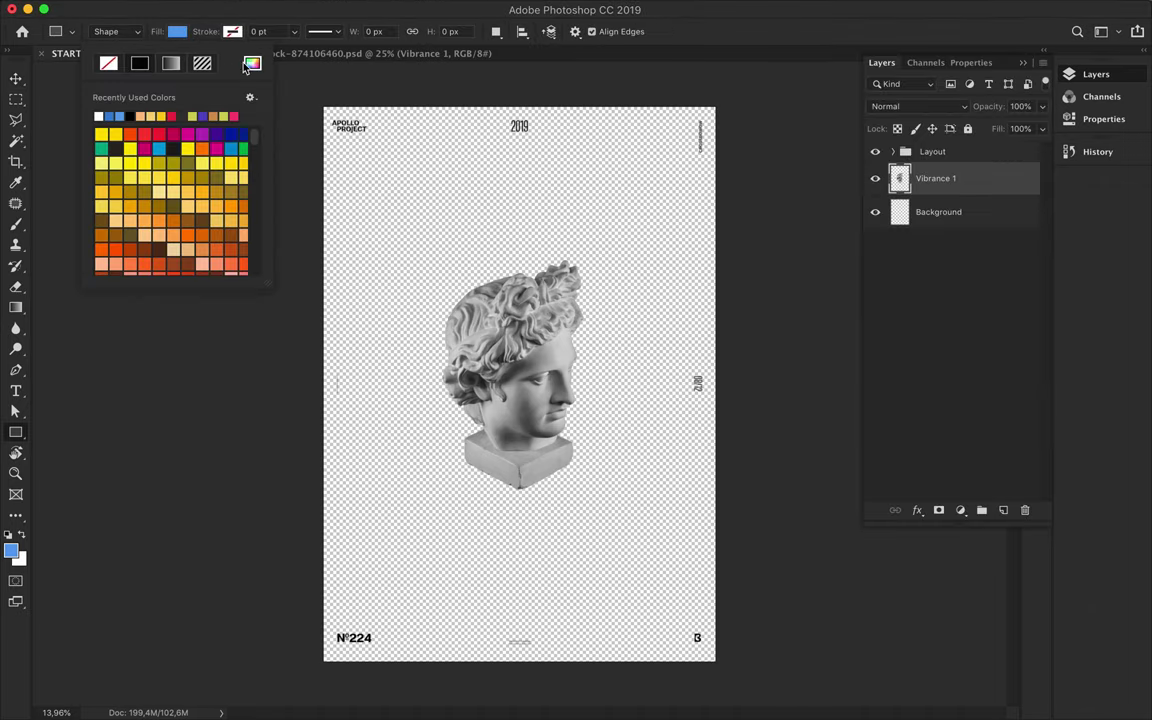
# Draw a full-poster blue rectangle under the statue layer and delete the Background layer.
pyautogui.moveTo(320, 105); pyautogui.dragTo(715, 662)
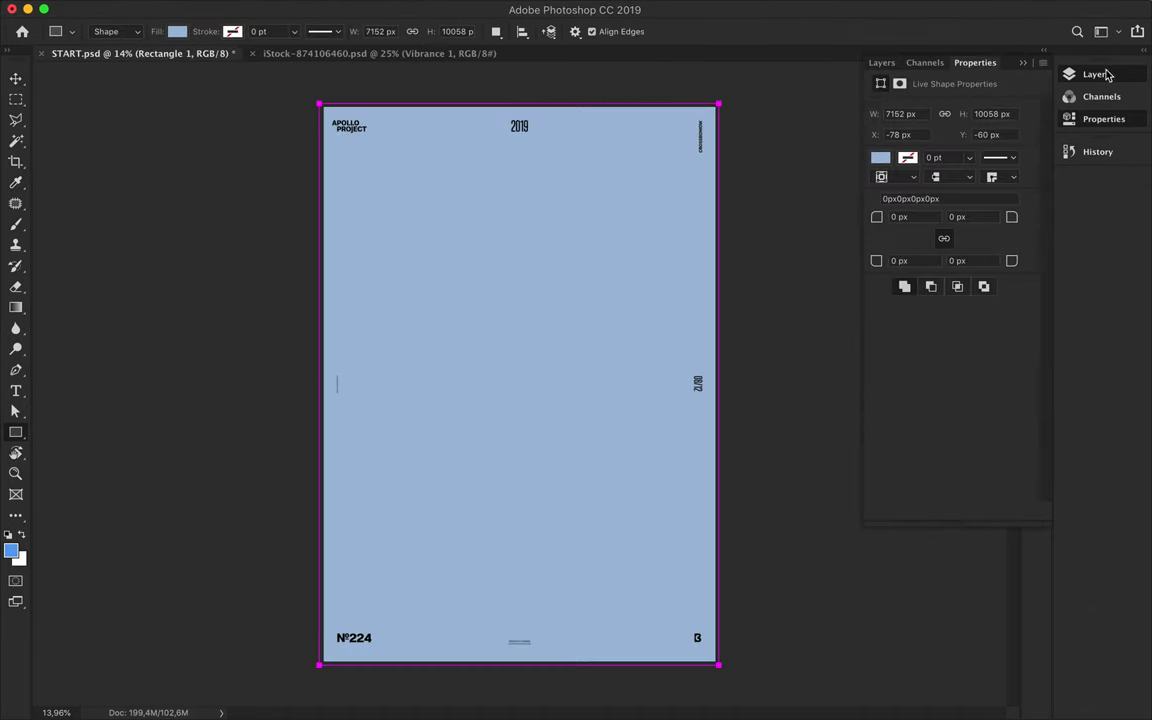
pyautogui.click(1062, 74)
pyautogui.moveTo(937, 178); pyautogui.dragTo(937, 205)
pyautogui.press('v')
pyautogui.press('super+0')
pyautogui.click(950, 245)
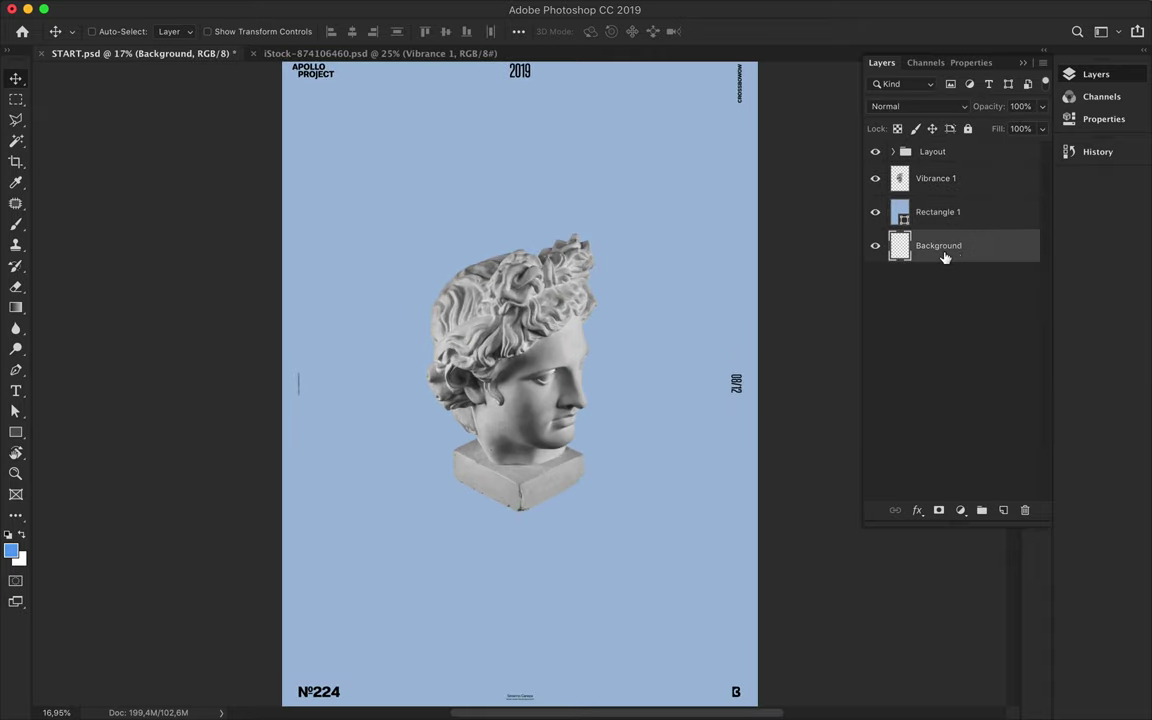
pyautogui.press('Delete')
# Draw a second full-poster rectangle filled with a gradient.
pyautogui.press('super+shift+alt+n')
pyautogui.scroll(-2, 520, 378)
pyautogui.press('u')
pyautogui.click(177, 31)
pyautogui.click(252, 63)
pyautogui.click(957, 188)
pyautogui.click(170, 63)
pyautogui.moveTo(319, 103); pyautogui.dragTo(720, 665)
# Set the gradient rectangle to Luminosity blending and rasterize it.
pyautogui.click(881, 62)
pyautogui.click(910, 106)
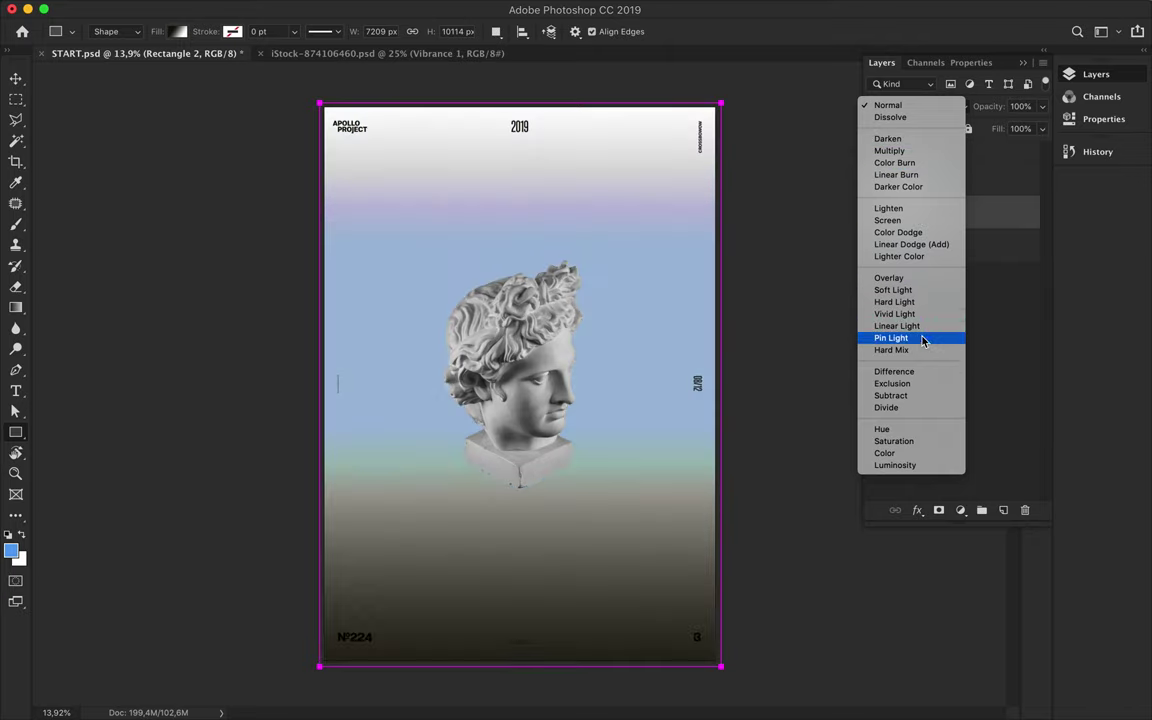
pyautogui.click(912, 466)
pyautogui.press('g')
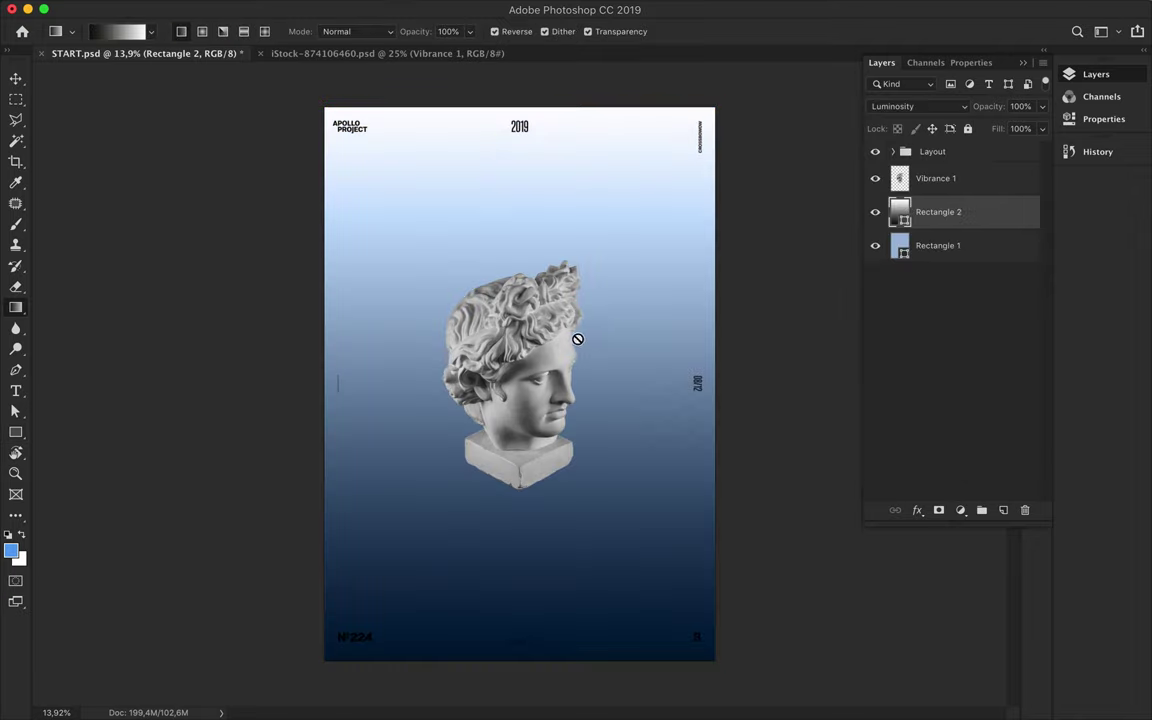
pyautogui.rightClick(987, 206)
pyautogui.click(820, 260)
# Redraw the gradient running from the top of the poster to the bottom.
pyautogui.scroll(-2, 513, 648)
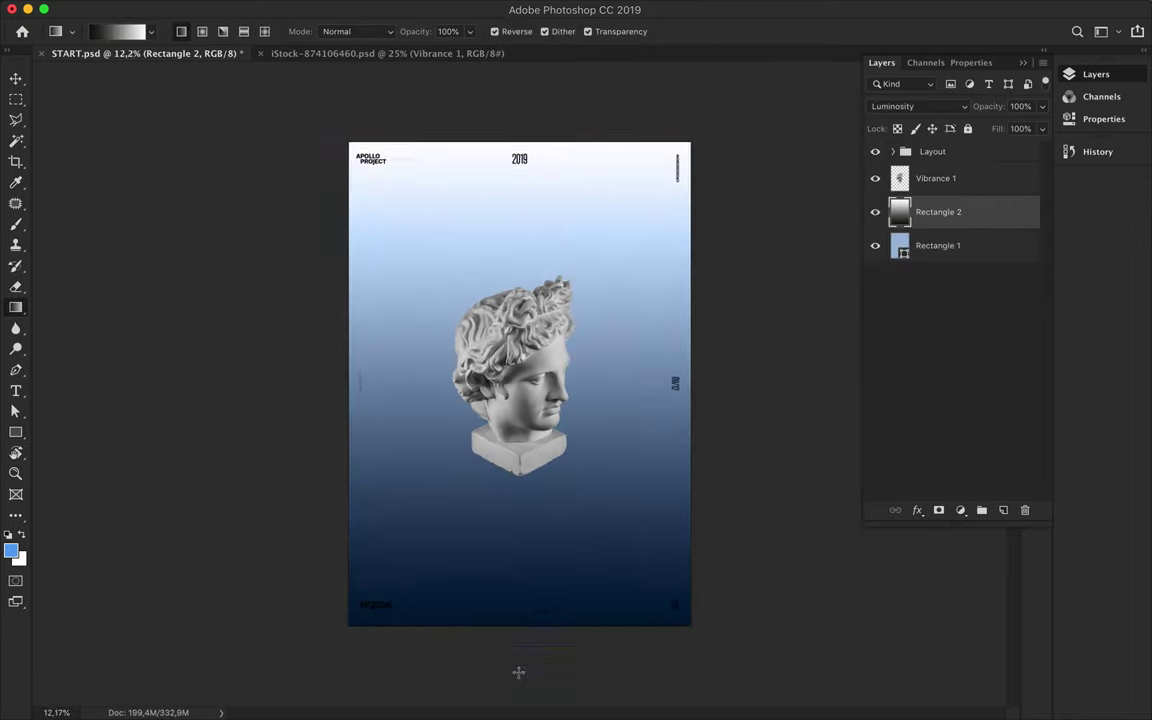
pyautogui.moveTo(517, 653); pyautogui.dragTo(482, 140)
pyautogui.moveTo(477, 78); pyautogui.dragTo(483, 82)
pyautogui.scroll(-3, 483, 82)
pyautogui.moveTo(514, 160); pyautogui.dragTo(522, 548)
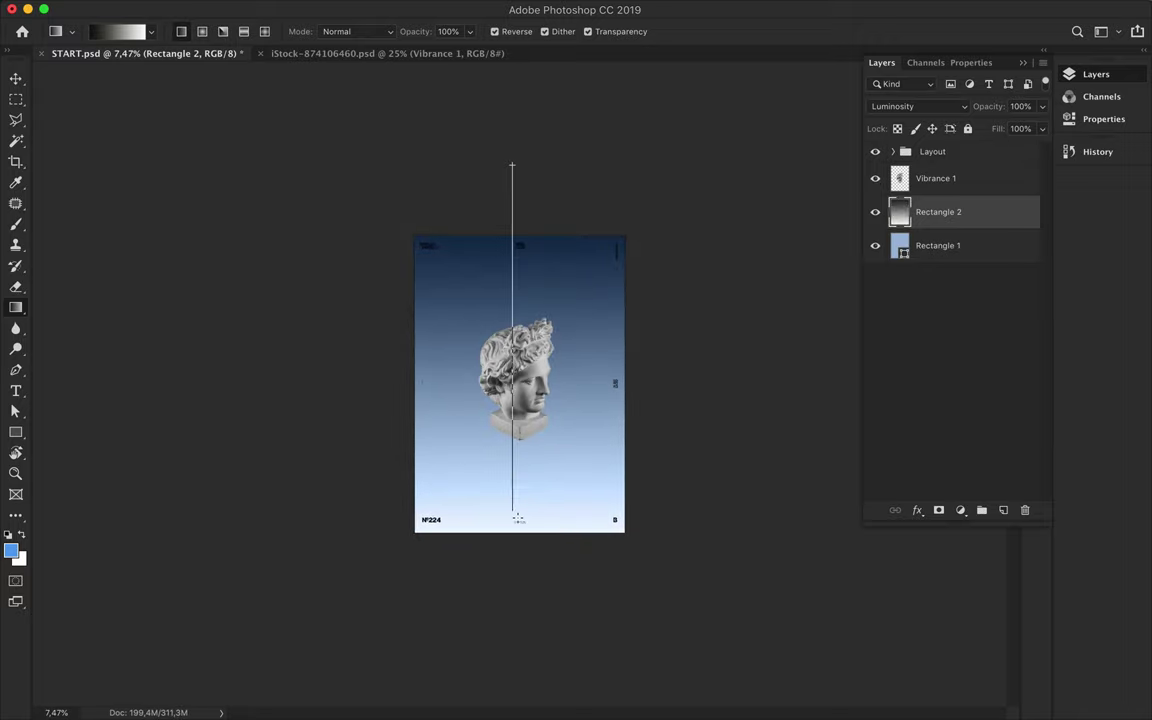
pyautogui.scroll(-1, 520, 93)
pyautogui.scroll(-1, 520, 93)
pyautogui.moveTo(518, 80); pyautogui.dragTo(517, 525)
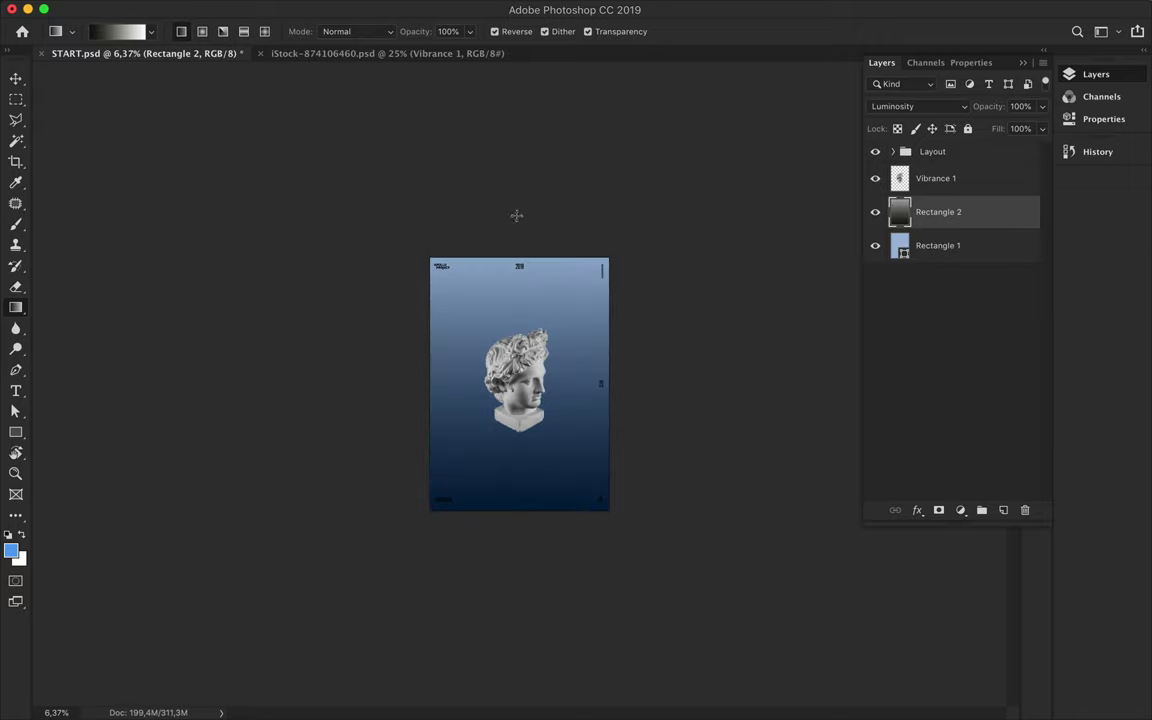
pyautogui.scroll(-1, 517, 216)
pyautogui.moveTo(504, 77); pyautogui.dragTo(506, 516)
pyautogui.scroll(-1, 529, 117)
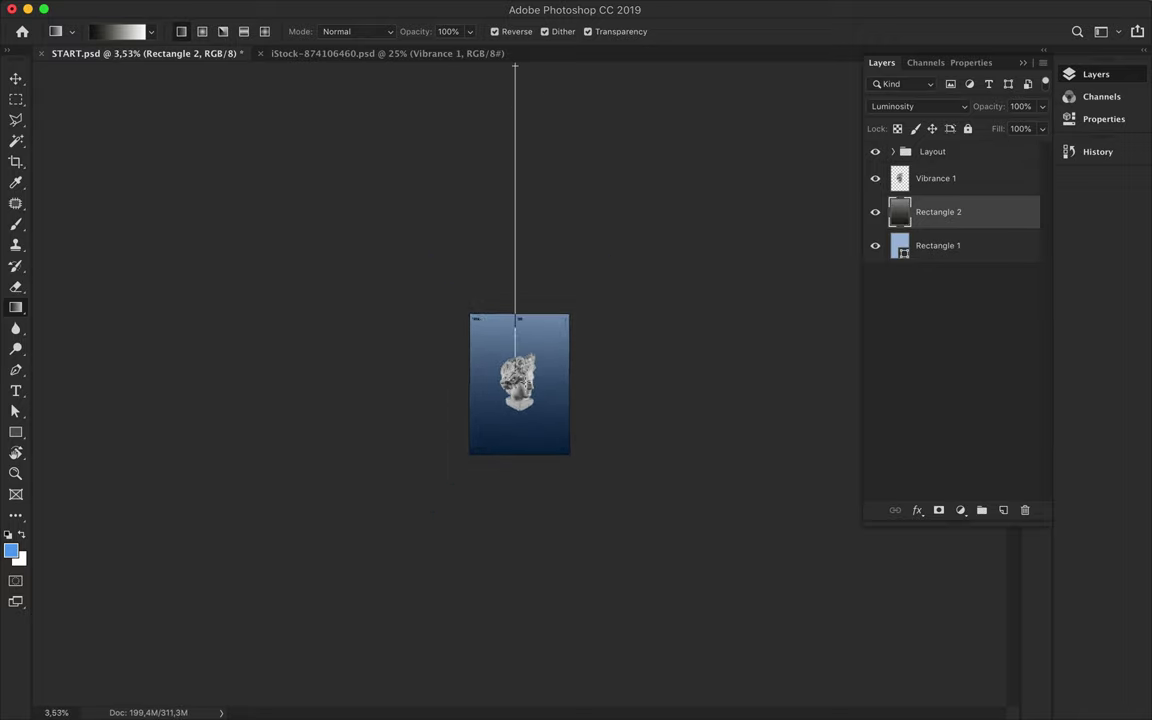
# Lower the gradient layer's Fill to 84% and nudge the statue head slightly upward.
pyautogui.scroll(3, 555, 410)
pyautogui.scroll(3, 570, 378)
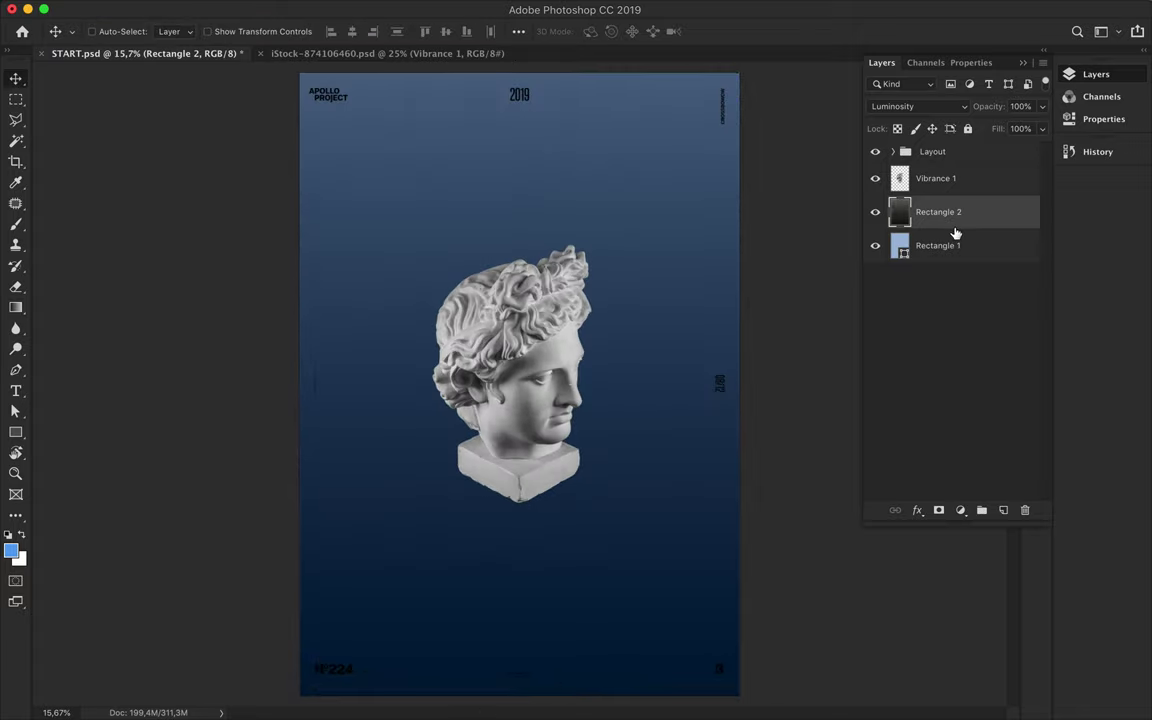
pyautogui.click(1041, 128)
pyautogui.moveTo(1039, 151); pyautogui.dragTo(1030, 151)
pyautogui.moveTo(523, 360); pyautogui.dragTo(536, 338)
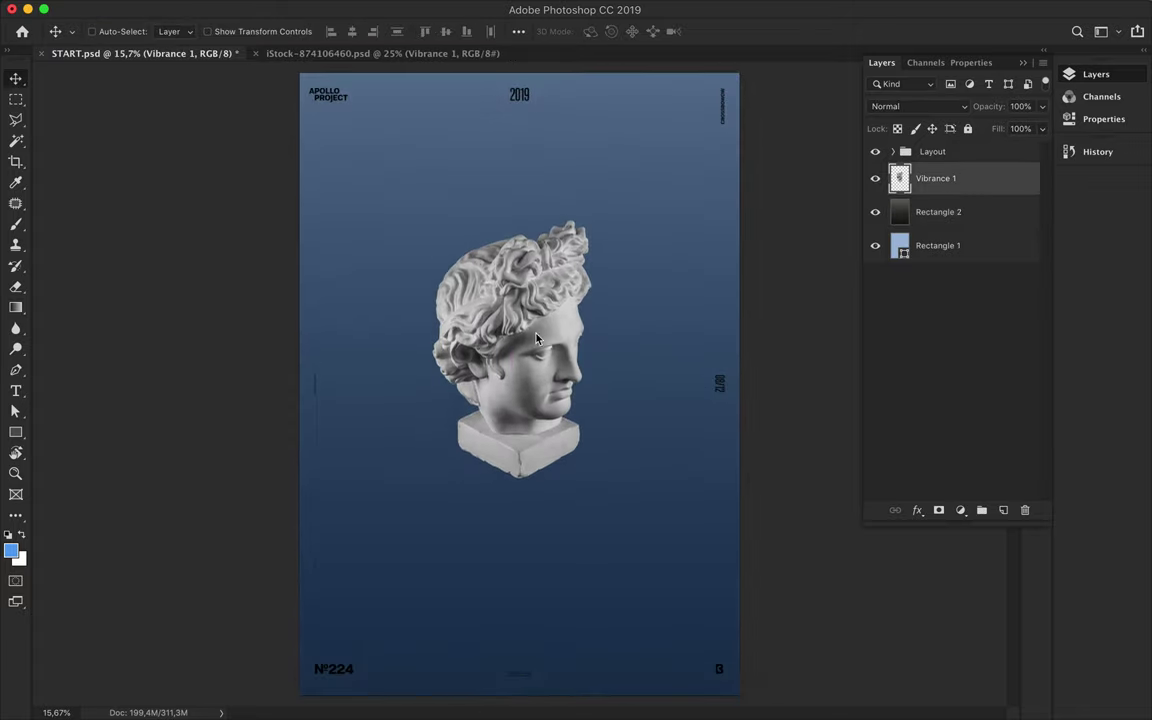
# Add a Curves S-curve: darker shadows, brighter highlights, slightly lowered midtones.
pyautogui.click(960, 510)
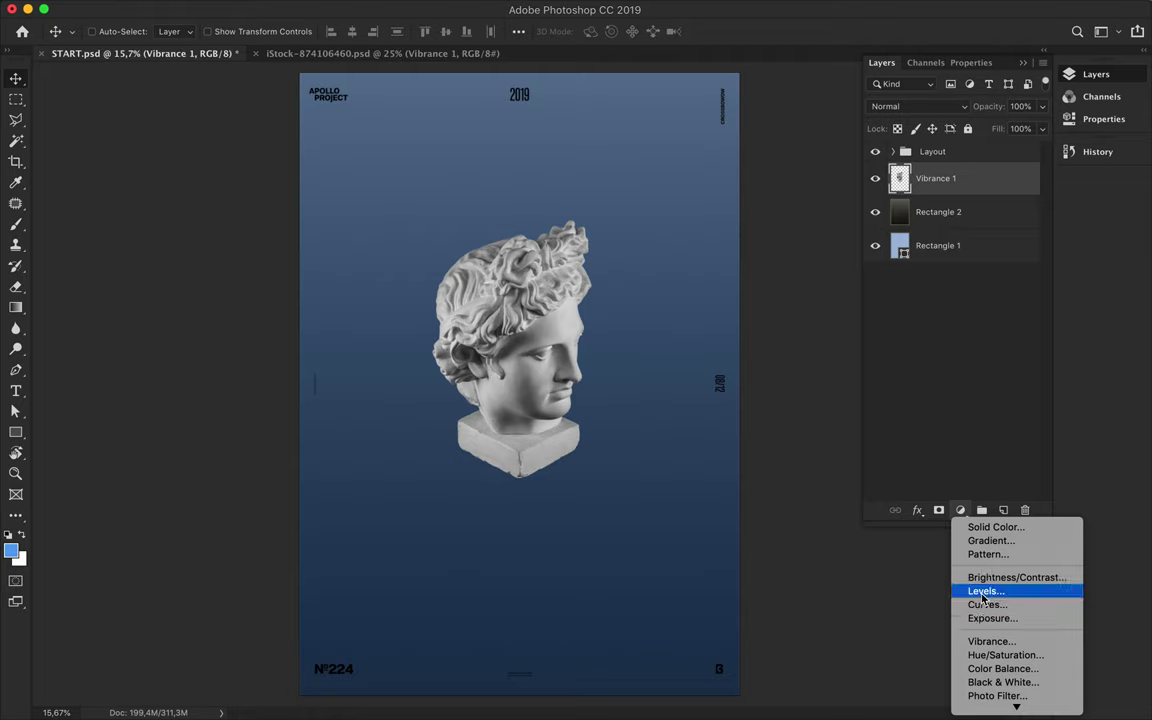
pyautogui.click(985, 604)
pyautogui.scroll(5, 492, 300)
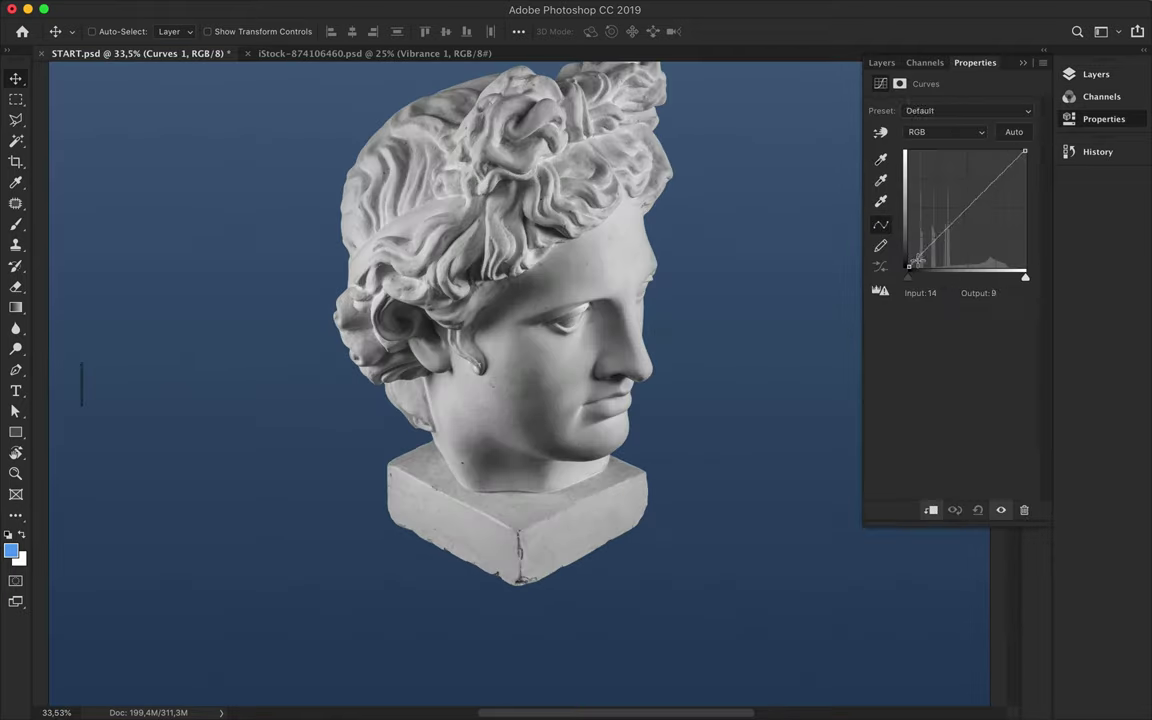
pyautogui.moveTo(911, 262); pyautogui.dragTo(925, 260)
pyautogui.moveTo(998, 176)
pyautogui.mouseDown()
pyautogui.moveTo(1018, 168)
pyautogui.moveTo(1003, 162)
pyautogui.mouseUp()
pyautogui.moveTo(969, 210); pyautogui.dragTo(975, 206)
pyautogui.scroll(-2, 715, 250)
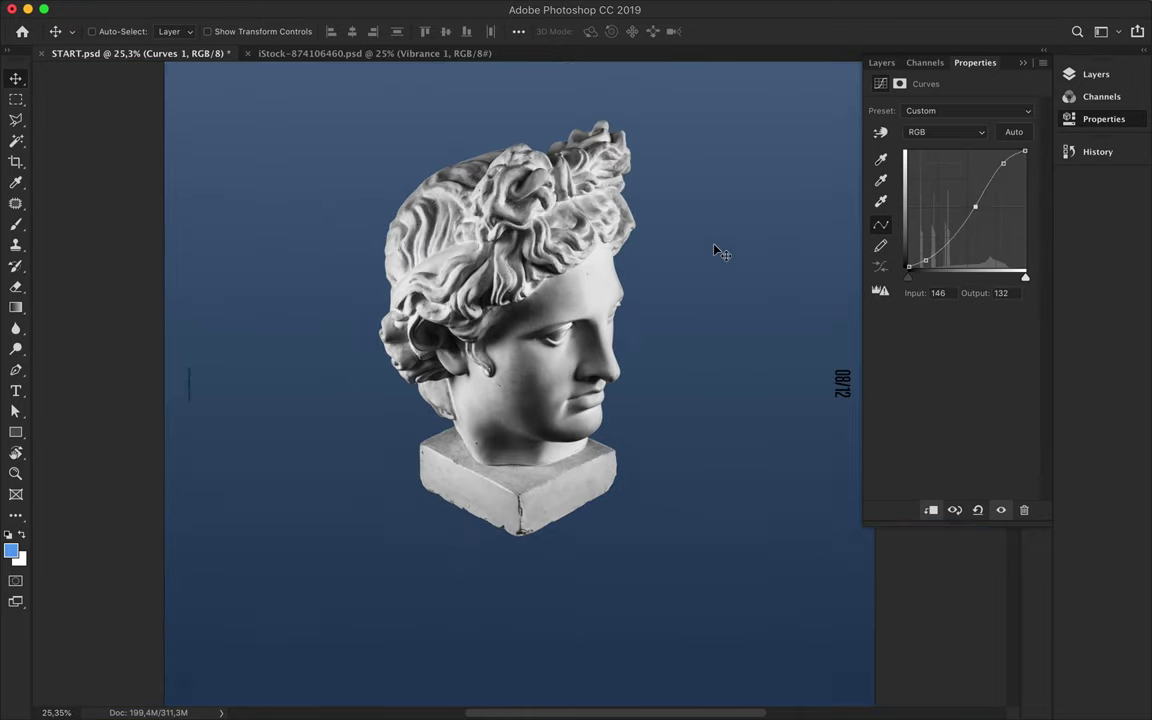
# Merge the Curves adjustment into the statue and scale the head to 120%.
pyautogui.press('F7')
pyautogui.scroll(-1, 648, 428)
pyautogui.scroll(-1, 563, 340)
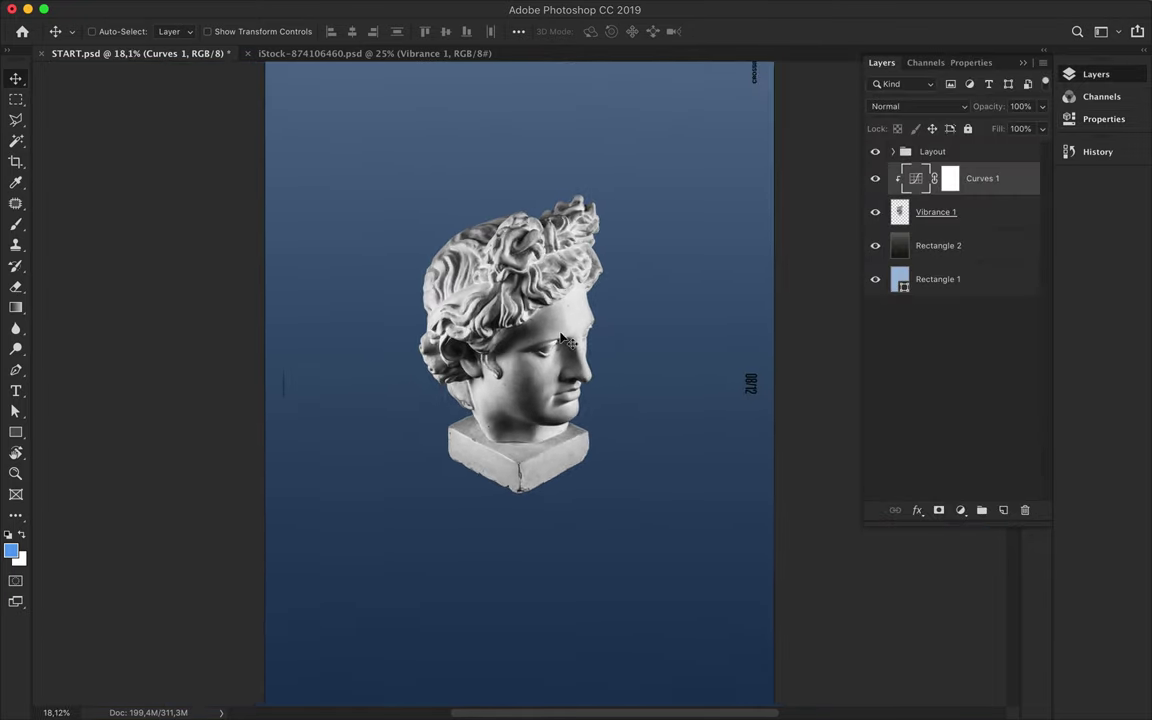
pyautogui.hotkey('ctrl', 'e')
pyautogui.hotkey('ctrl', 't')
pyautogui.click(300, 31)
pyautogui.write('150')
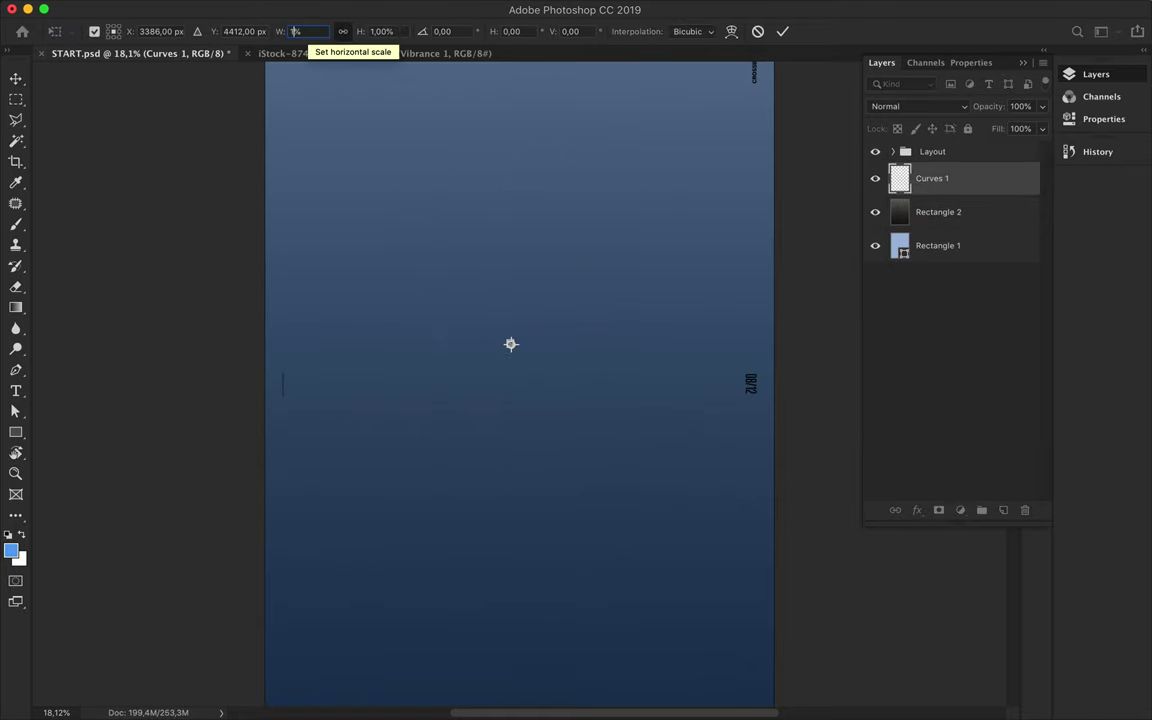
pyautogui.write('120')
pyautogui.press('Return')
# Duplicate the statue layer and set up a Gaussian Blur with radius 1,9.
pyautogui.press('Return')
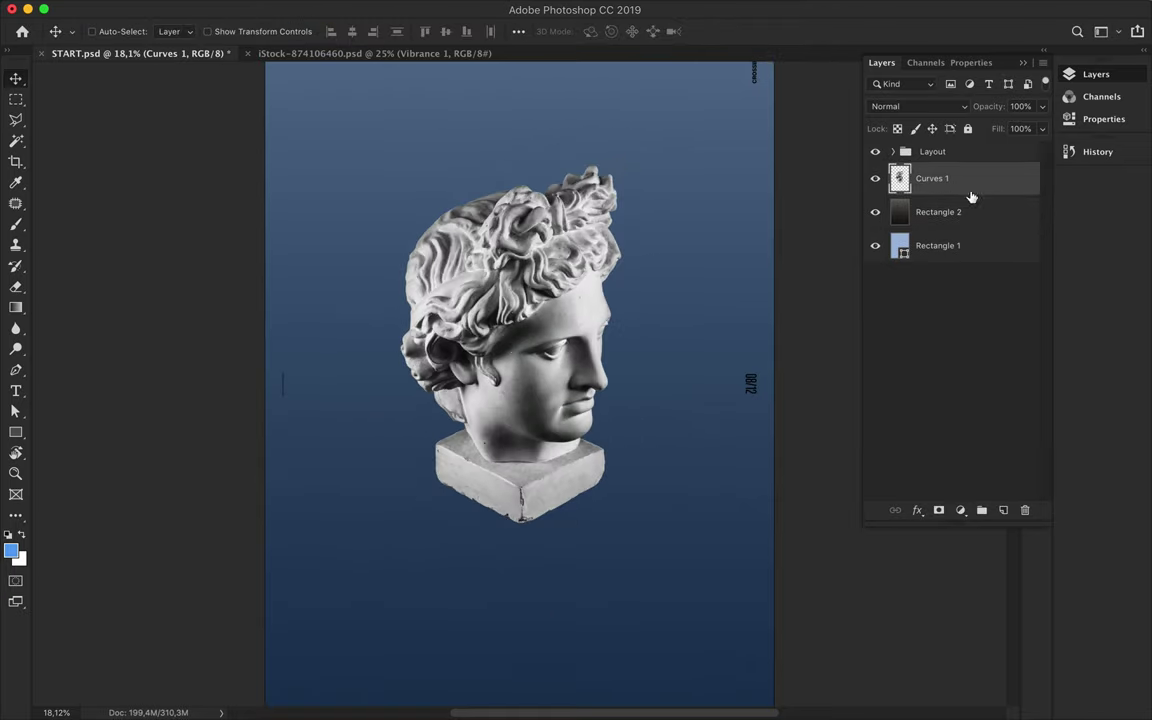
pyautogui.hotkey('ctrl', 'j')
pyautogui.click(393, 8)
pyautogui.click(660, 257)
pyautogui.moveTo(796, 377); pyautogui.dragTo(731, 381)
pyautogui.press('Return')
# Apply the blur and set the blurred copy to Overlay at 13% Fill.
pyautogui.click(885, 106)
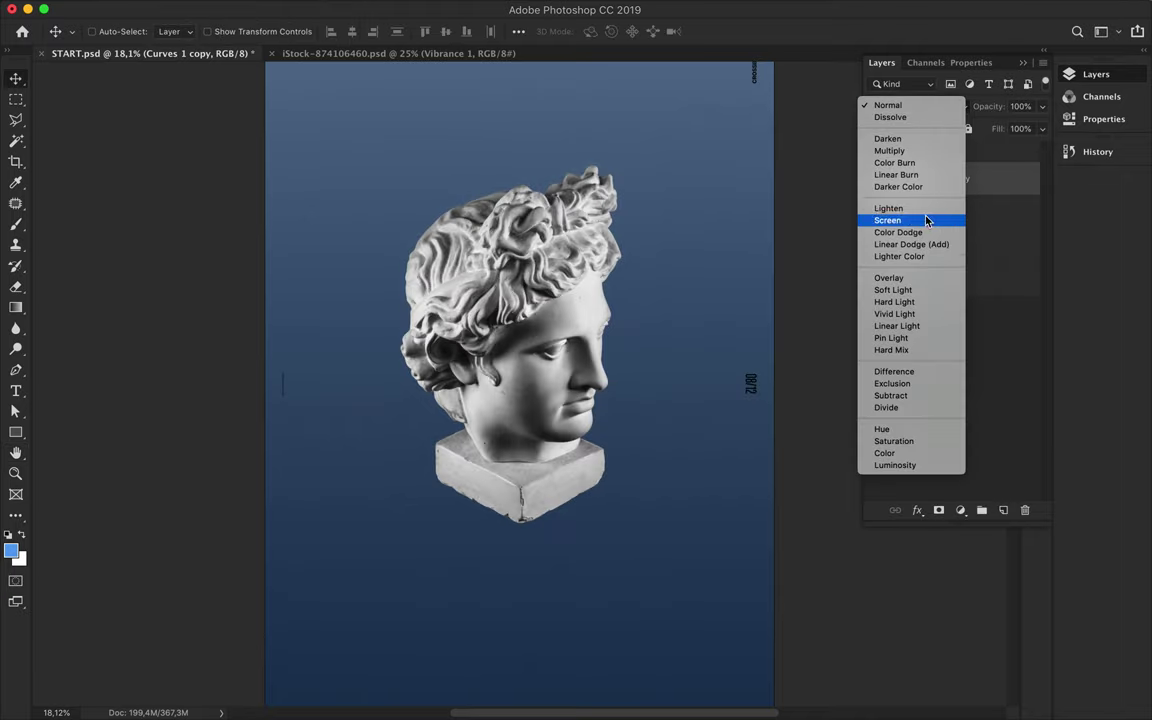
pyautogui.click(889, 278)
pyautogui.moveTo(1042, 128); pyautogui.dragTo(977, 150)
# Duplicate the statue again and add a reduced amount of noise to the copy.
pyautogui.hotkey('ctrl', 'j')
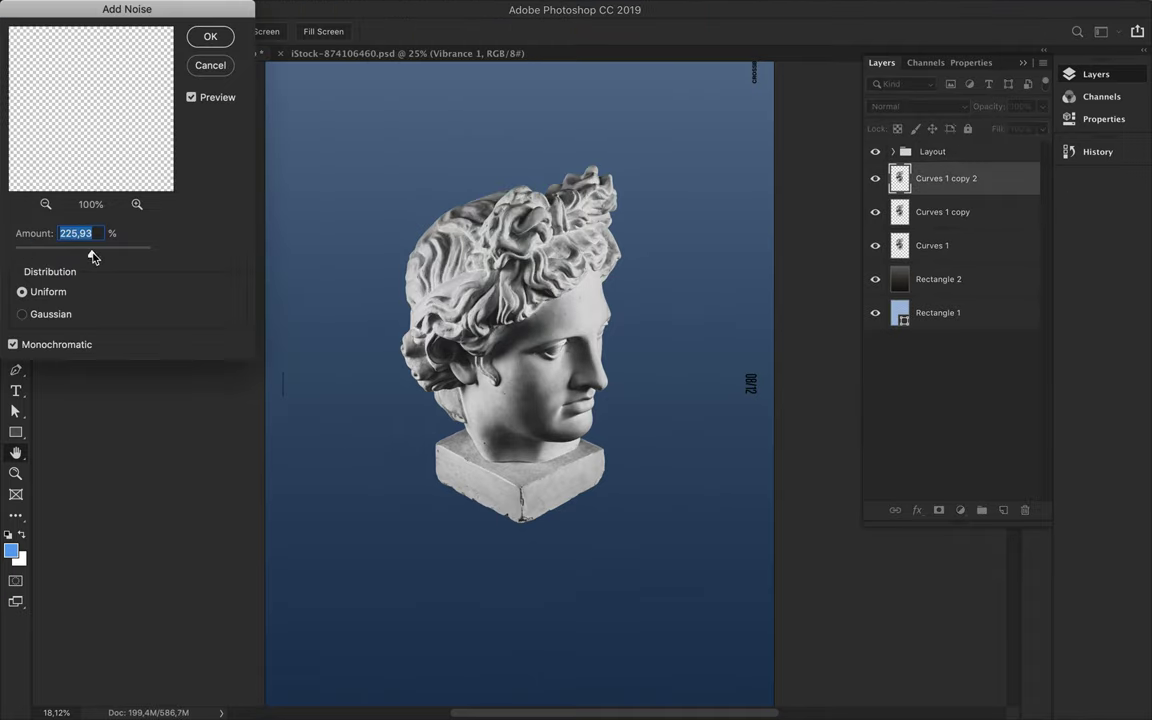
pyautogui.moveTo(55, 232); pyautogui.dragTo(31, 232)
pyautogui.press('Return')
pyautogui.click(918, 106)
pyautogui.press('Escape')
# Add a High Pass copy in Overlay at lower Fill, then group all statue layers.
pyautogui.hotkey('ctrl', 'j')
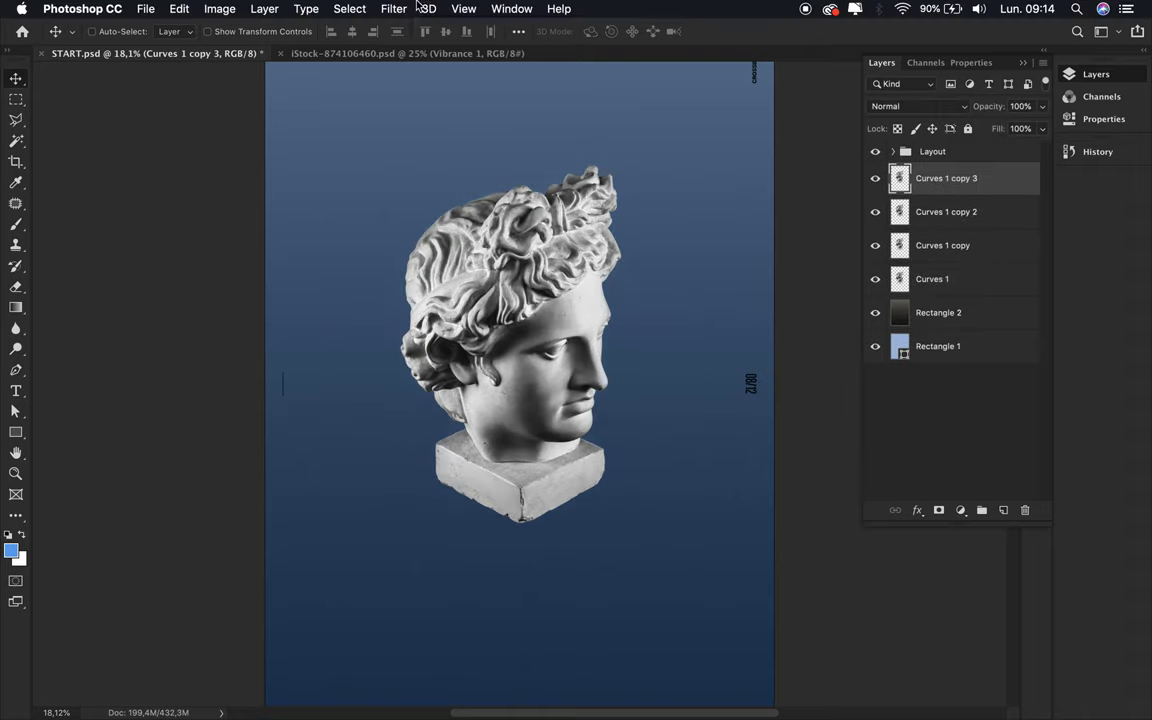
pyautogui.click(395, 8)
pyautogui.click(676, 355)
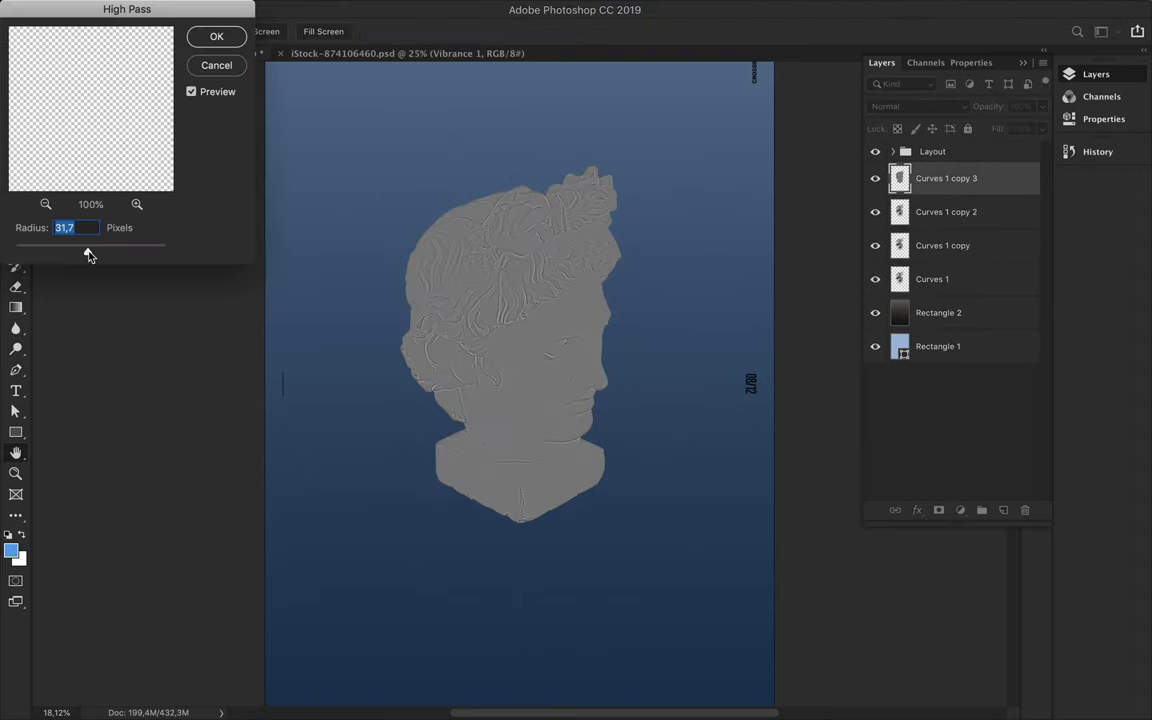
pyautogui.press('Return')
pyautogui.click(918, 106)
pyautogui.click(890, 275)
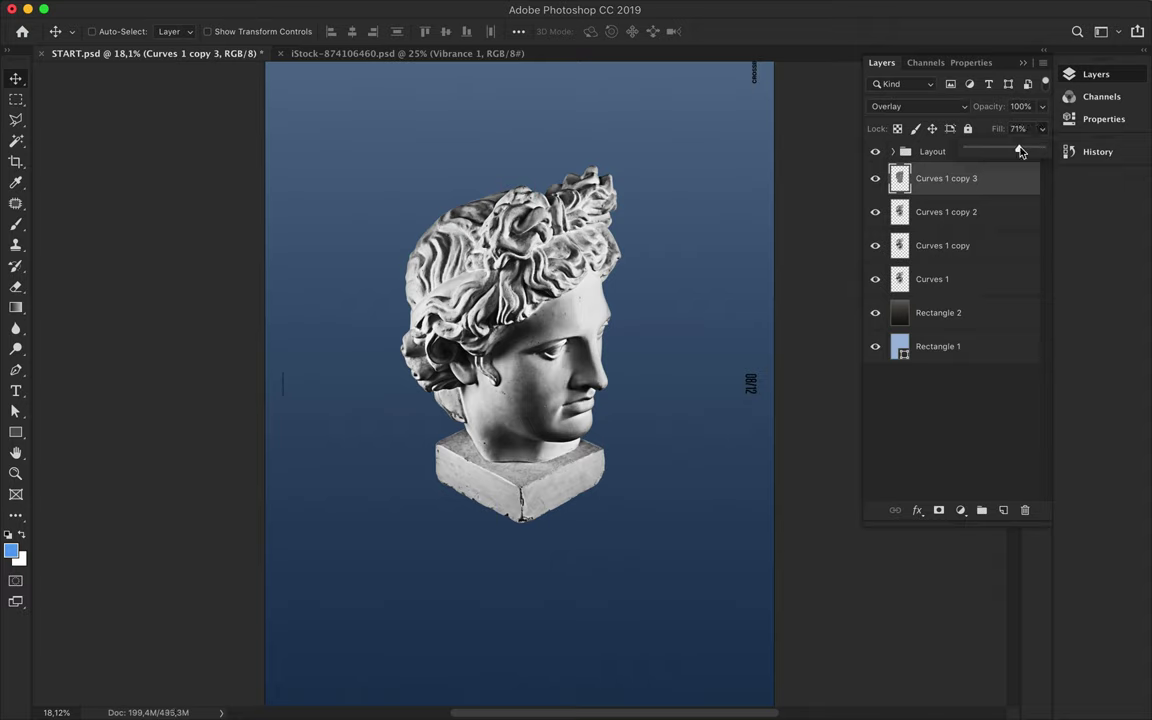
pyautogui.keyDown('shift'); pyautogui.click(949, 279); pyautogui.keyUp('shift')
pyautogui.hotkey('ctrl', 'g')
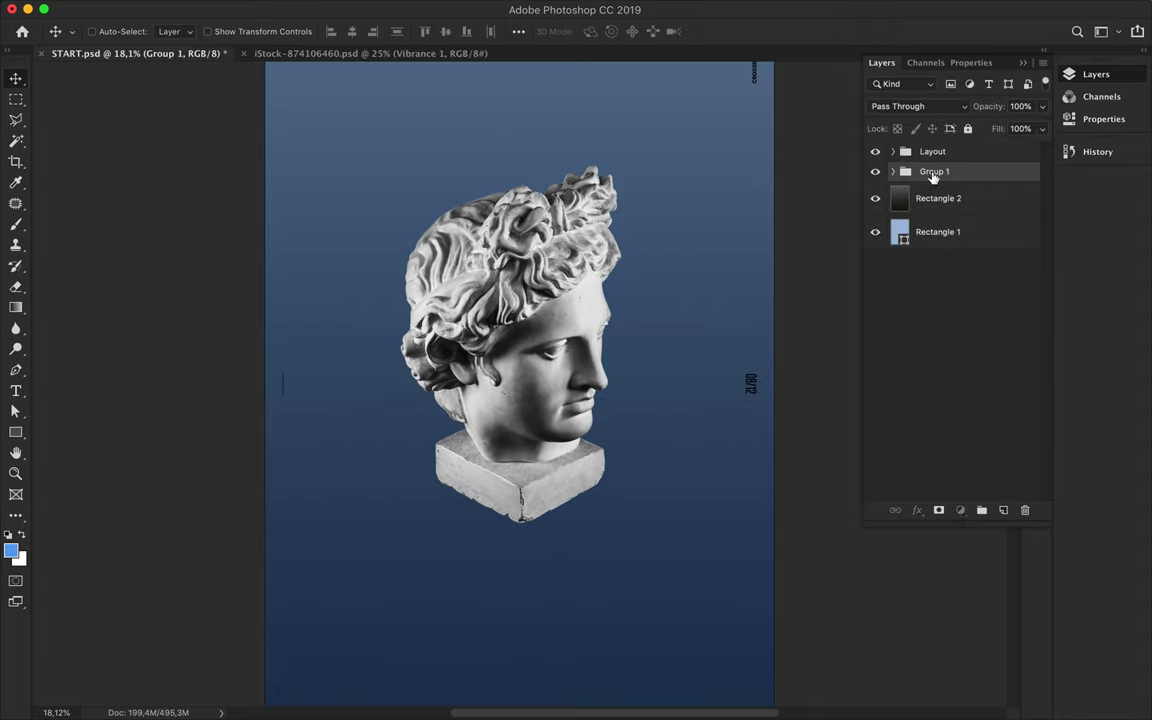
# Expand the Apollo group, hide an earlier statue copy, and try Extrude on the top copy, then undo it.
pyautogui.click(892, 171)
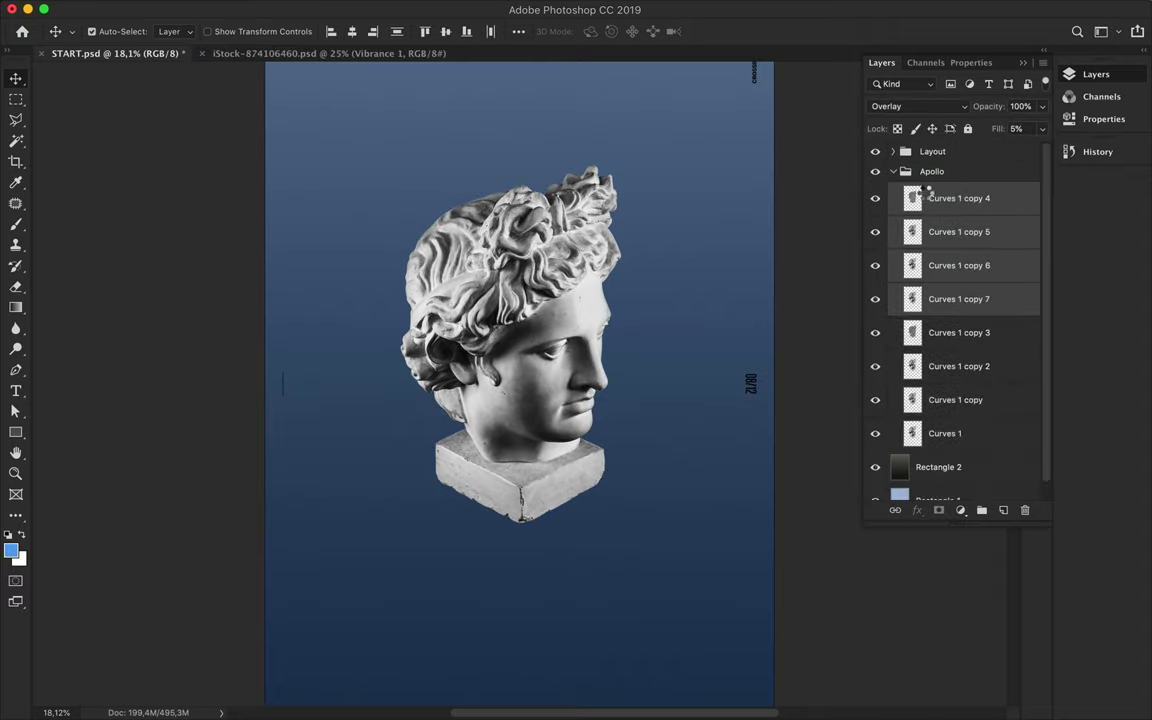
pyautogui.click(875, 232)
pyautogui.scroll(2, 520, 370)
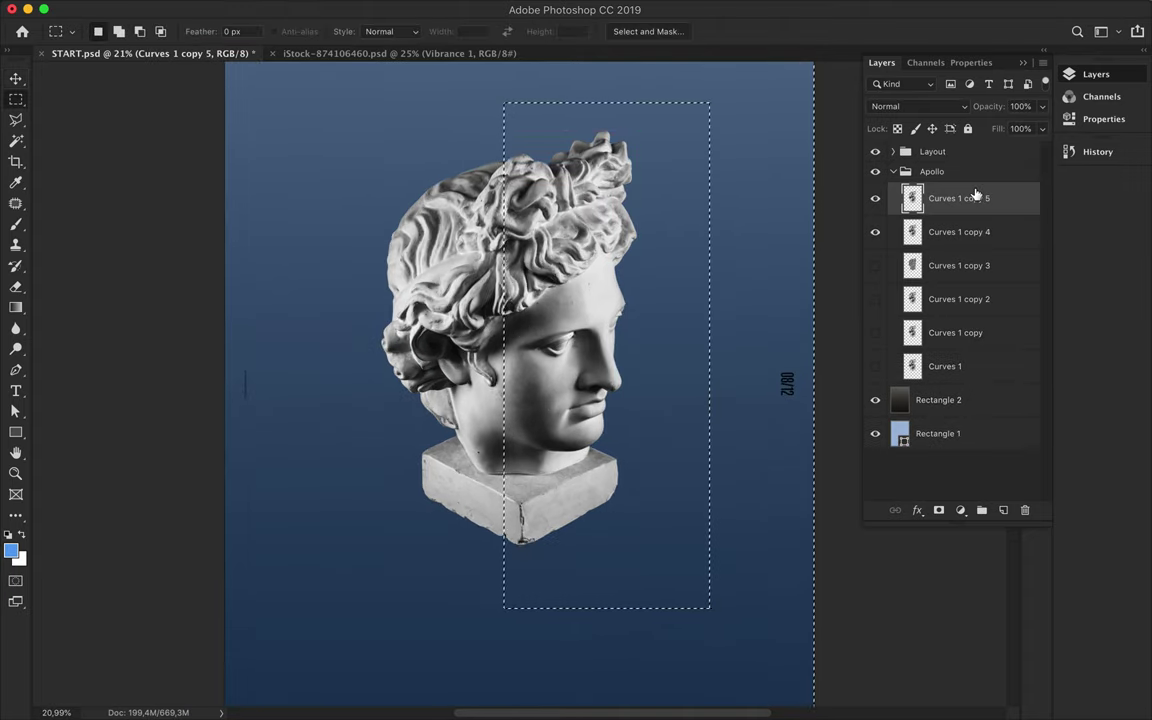
pyautogui.hotkey('ctrl', 'd')
pyautogui.press('v')
pyautogui.click(393, 9)
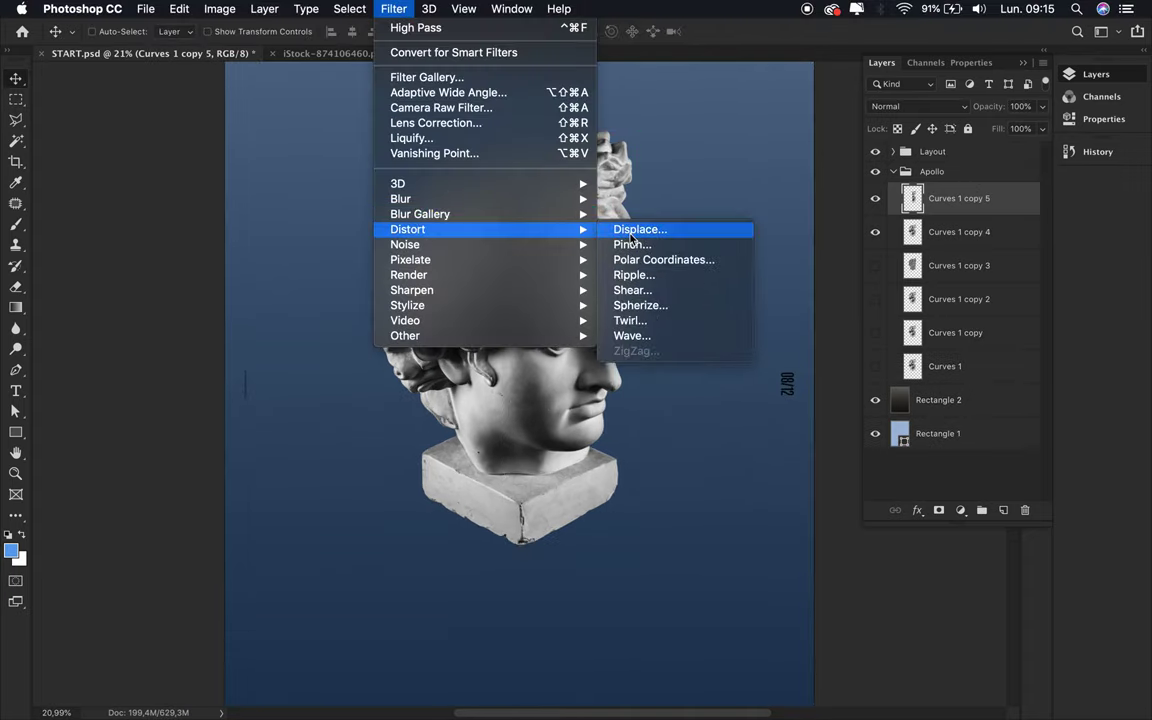
pyautogui.press('Escape')
pyautogui.click(393, 9)
pyautogui.moveTo(410, 259)
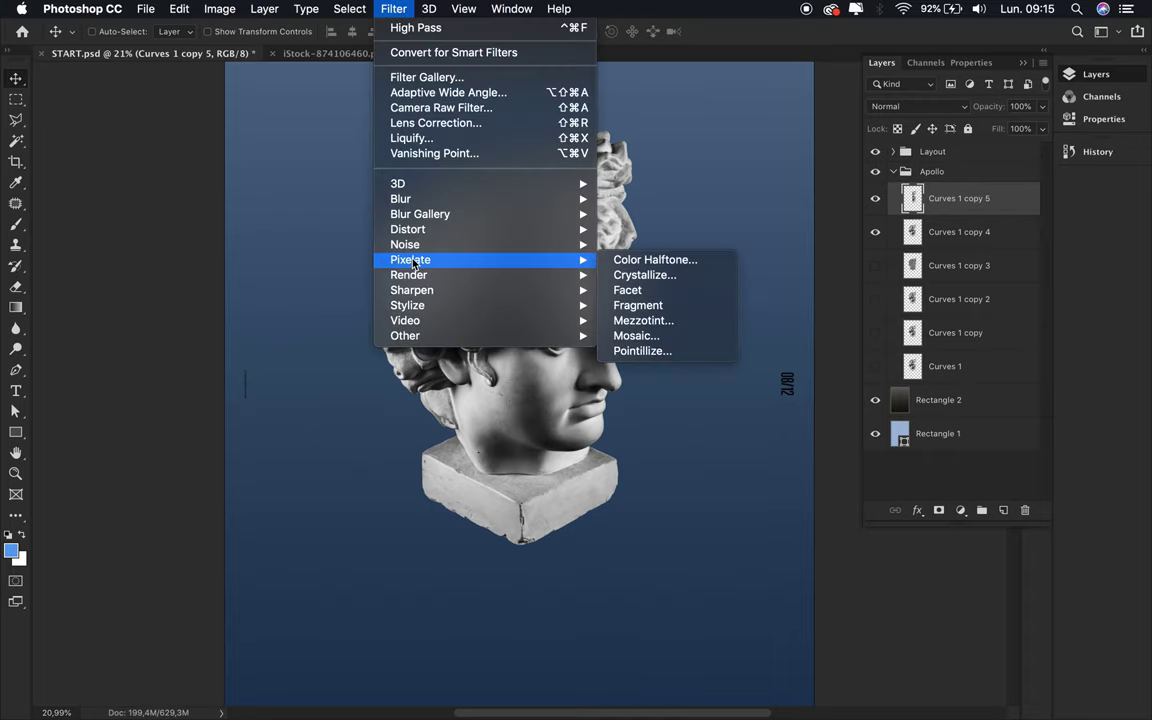
pyautogui.moveTo(407, 305)
pyautogui.click(648, 340)
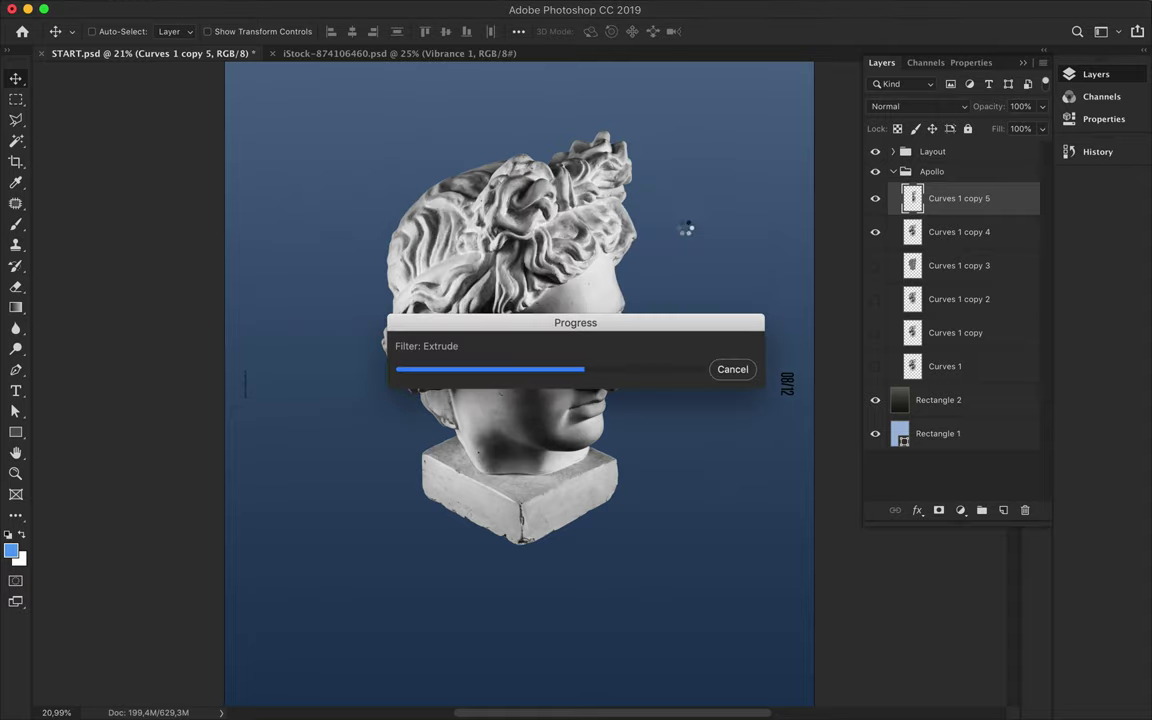
pyautogui.press('super+z')
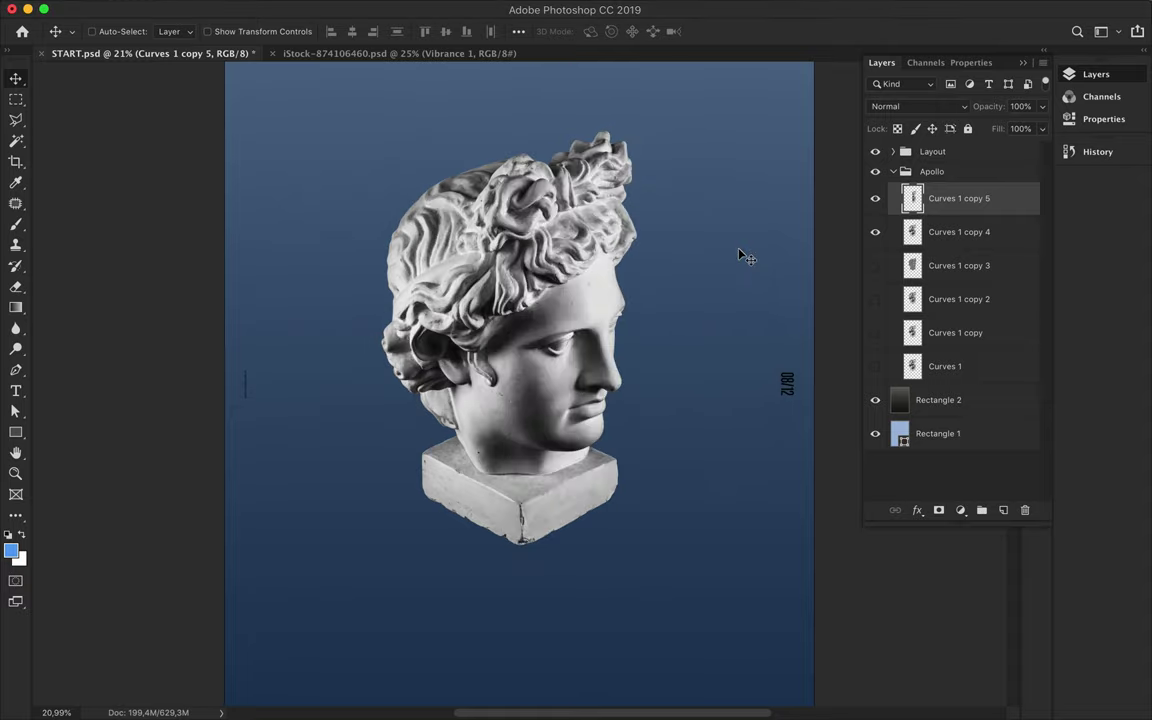
# Re-run Extrude on the statue's right half as level-based Blocks with depth 255.
pyautogui.click(393, 9)
pyautogui.click(640, 337)
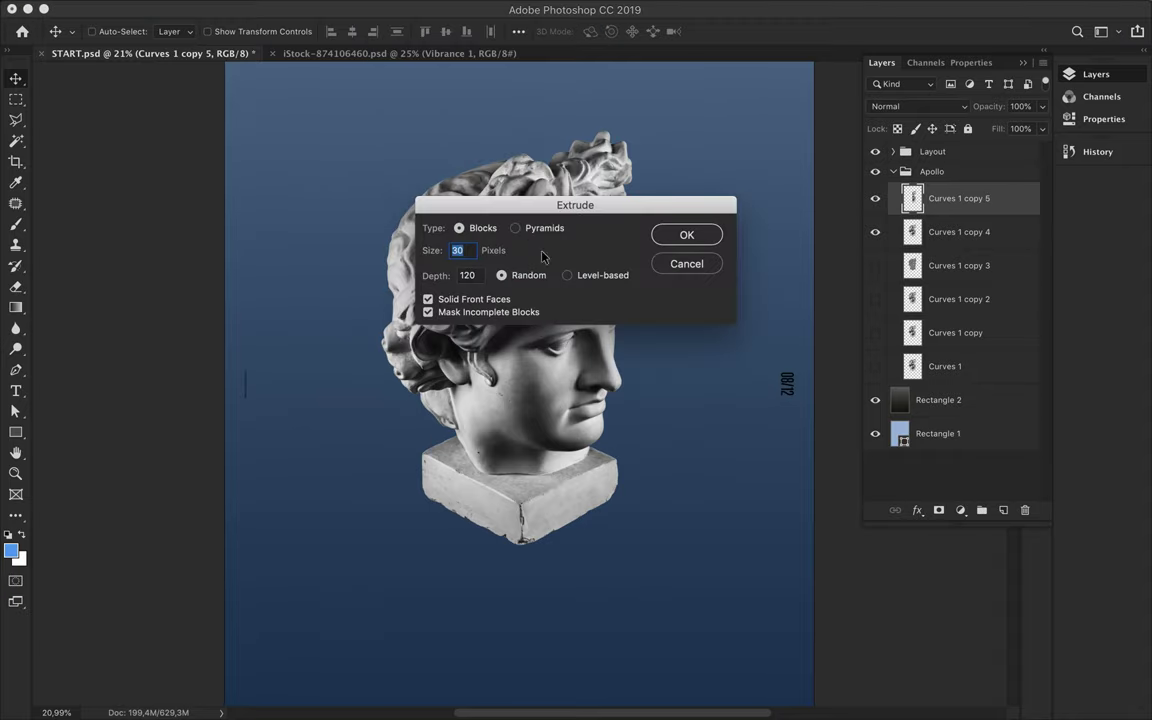
pyautogui.press('Return')
pyautogui.press('Return')
pyautogui.click(687, 234)
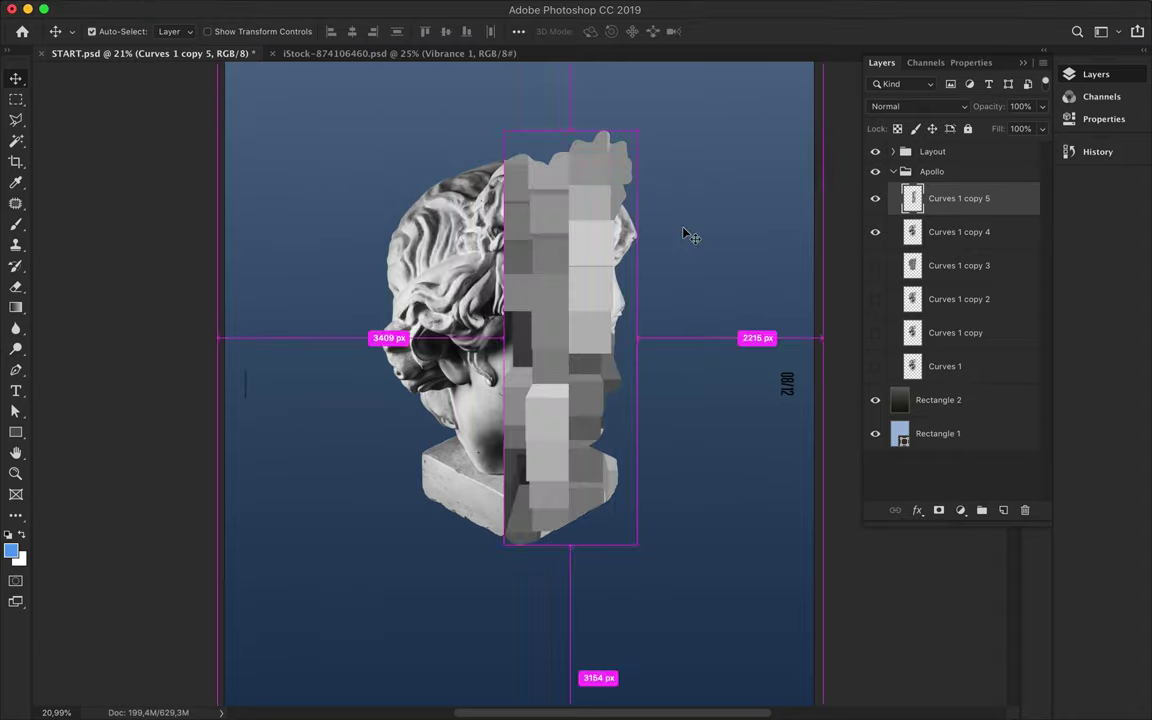
pyautogui.press('super+z')
pyautogui.click(393, 9)
pyautogui.click(640, 336)
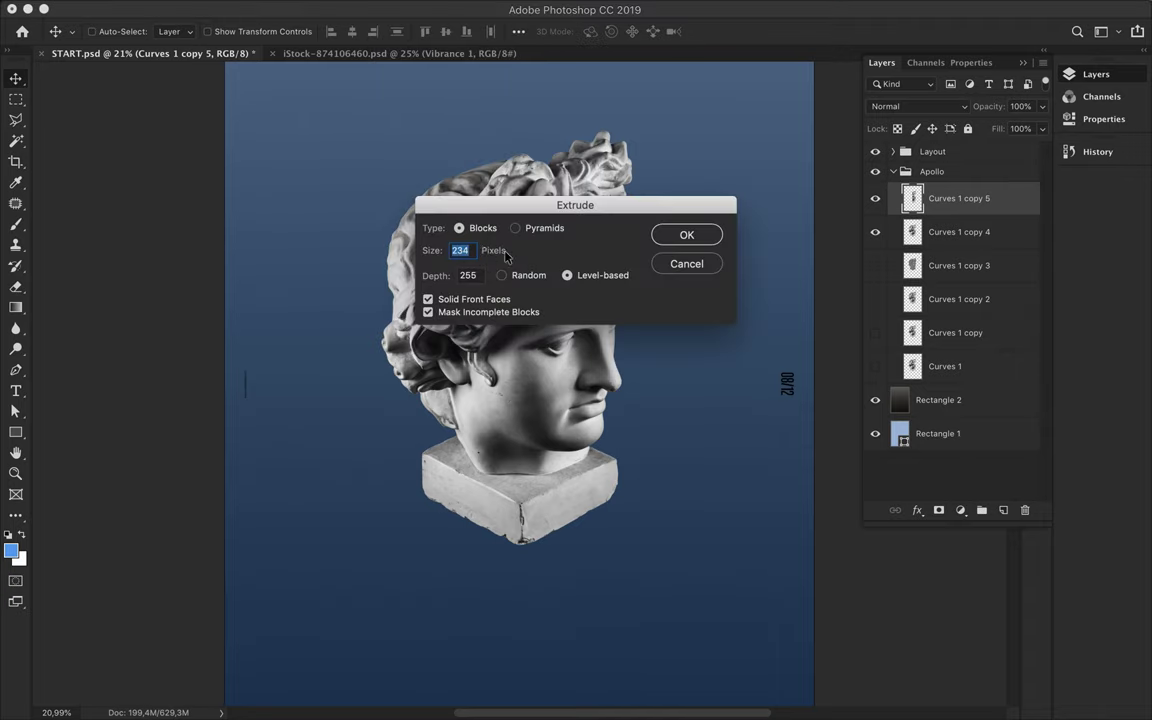
pyautogui.moveTo(670, 325)
pyautogui.mouseDown()
pyautogui.moveTo(673, 149)
pyautogui.moveTo(648, 165)
pyautogui.mouseUp()
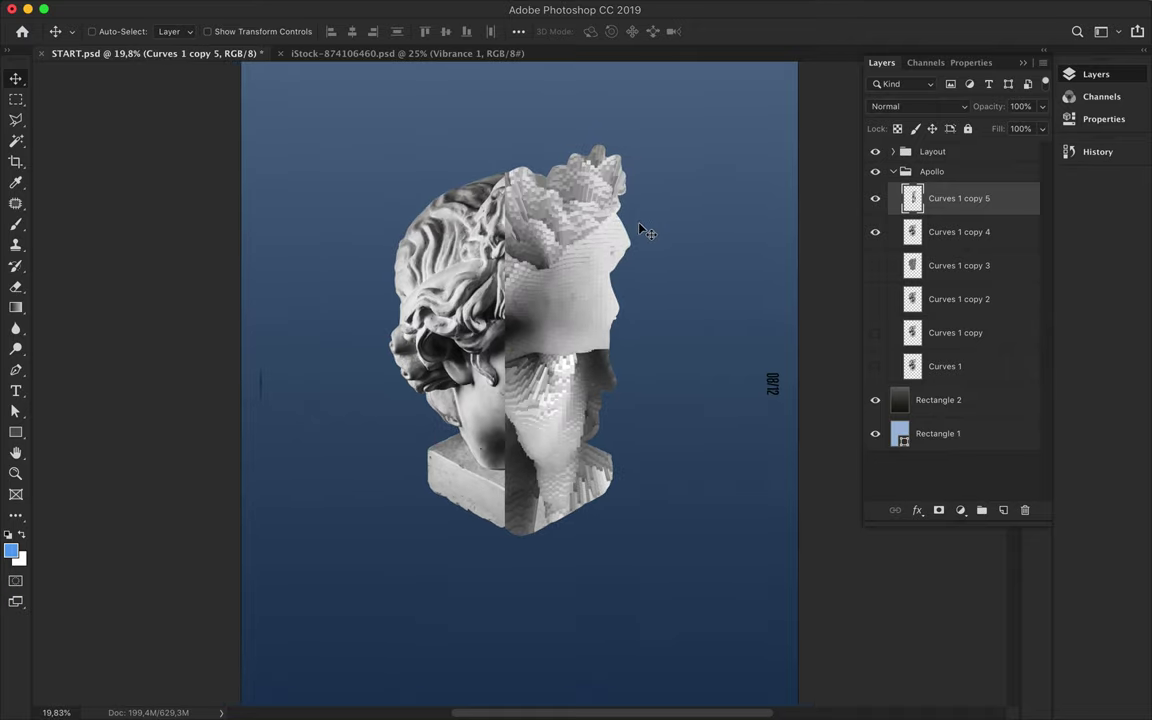
pyautogui.scroll(2, 625, 313)
pyautogui.scroll(-1, 625, 313)
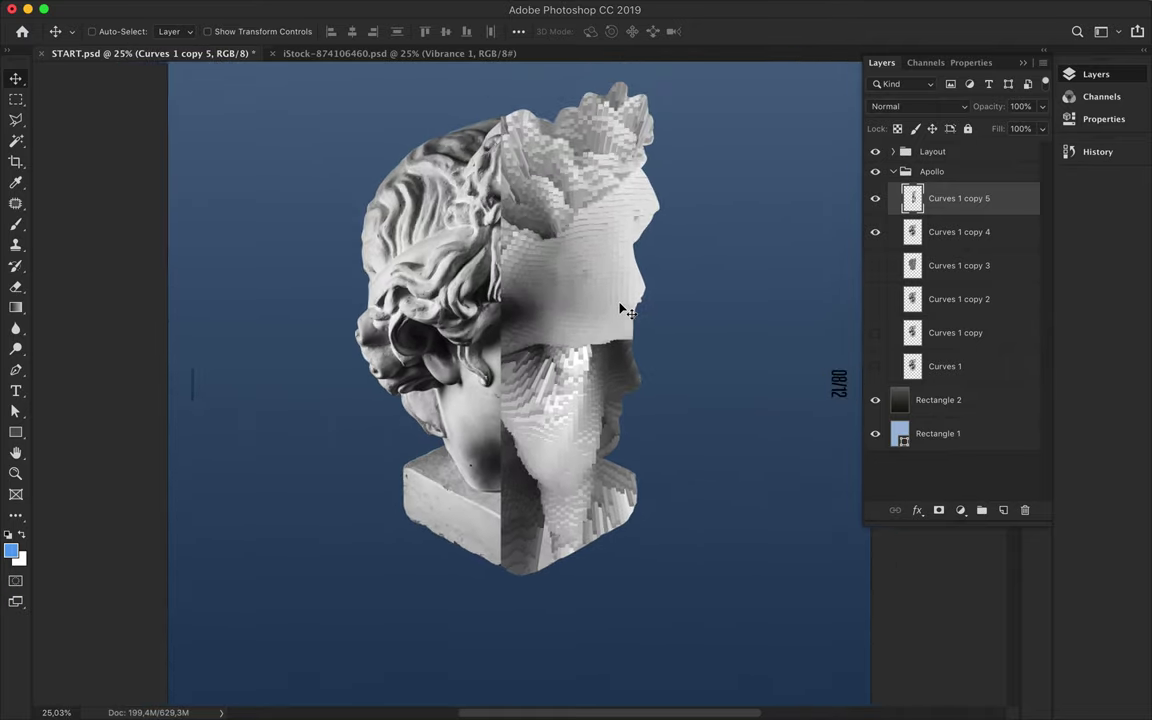
pyautogui.click(411, 8)
# Apply the Tiles filter with its tile count to the blocky half.
pyautogui.click(640, 405)
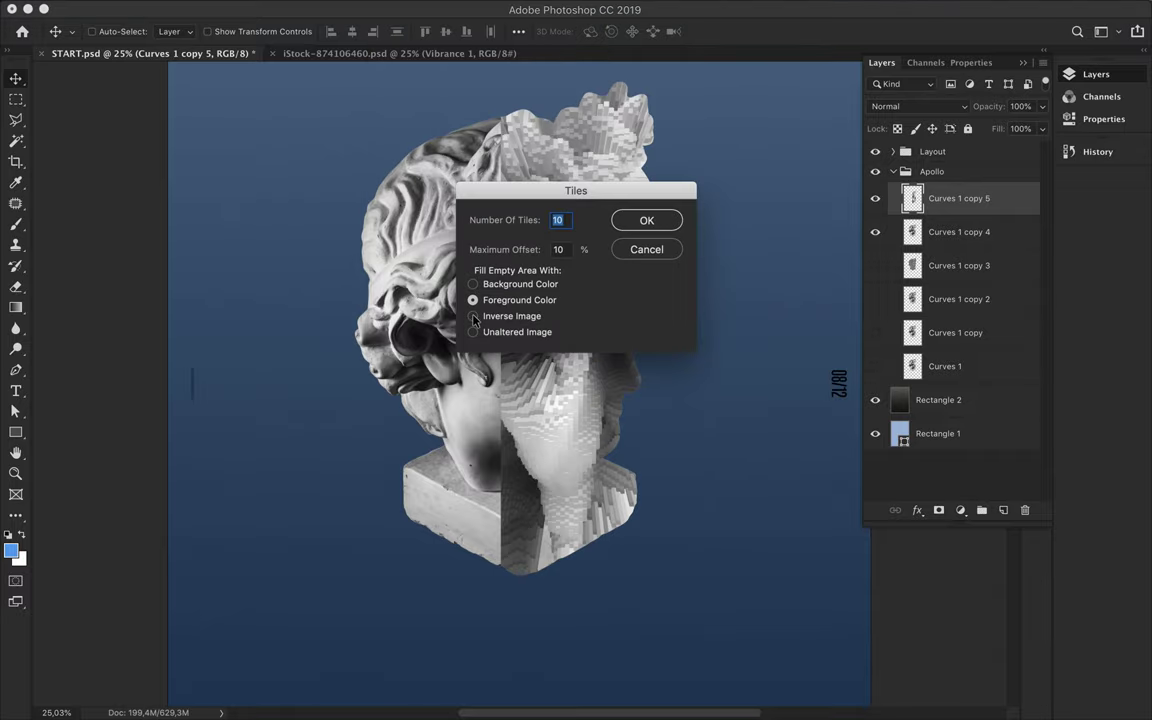
pyautogui.press('Return')
pyautogui.press('Return')
pyautogui.press('Return')
pyautogui.scroll(4, 660, 265)
pyautogui.scroll(-4, 660, 265)
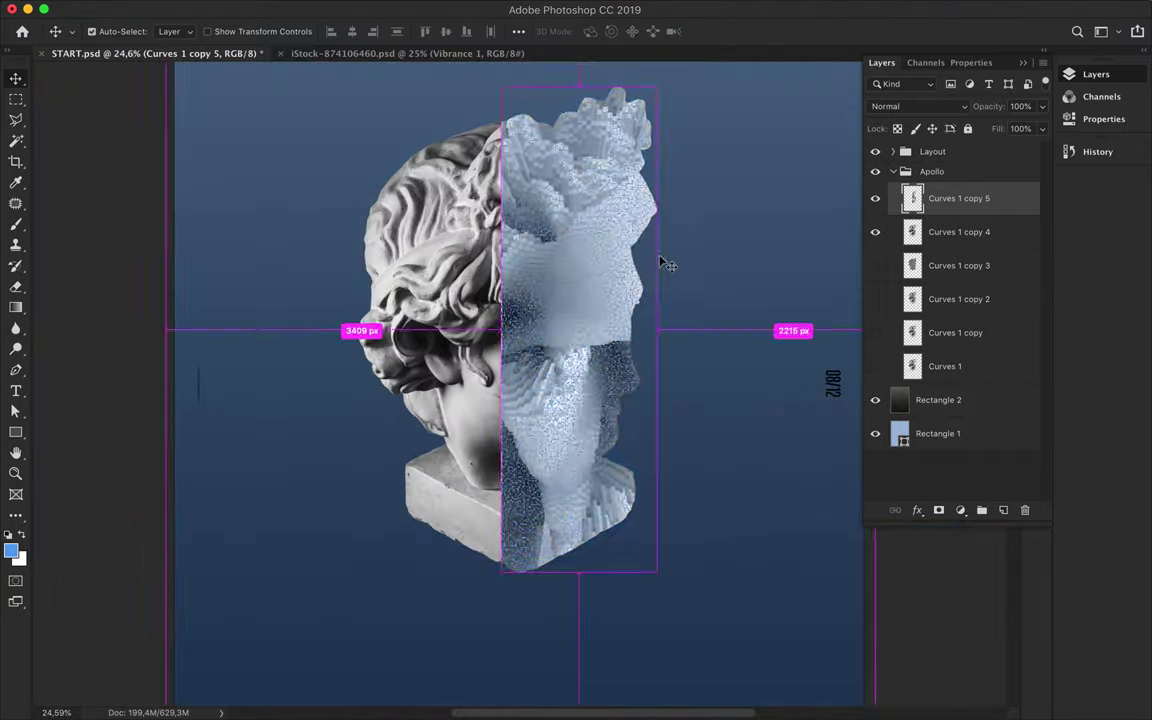
# Apply the Wind filter with Stagger method blowing from the left.
pyautogui.click(393, 8)
pyautogui.click(660, 427)
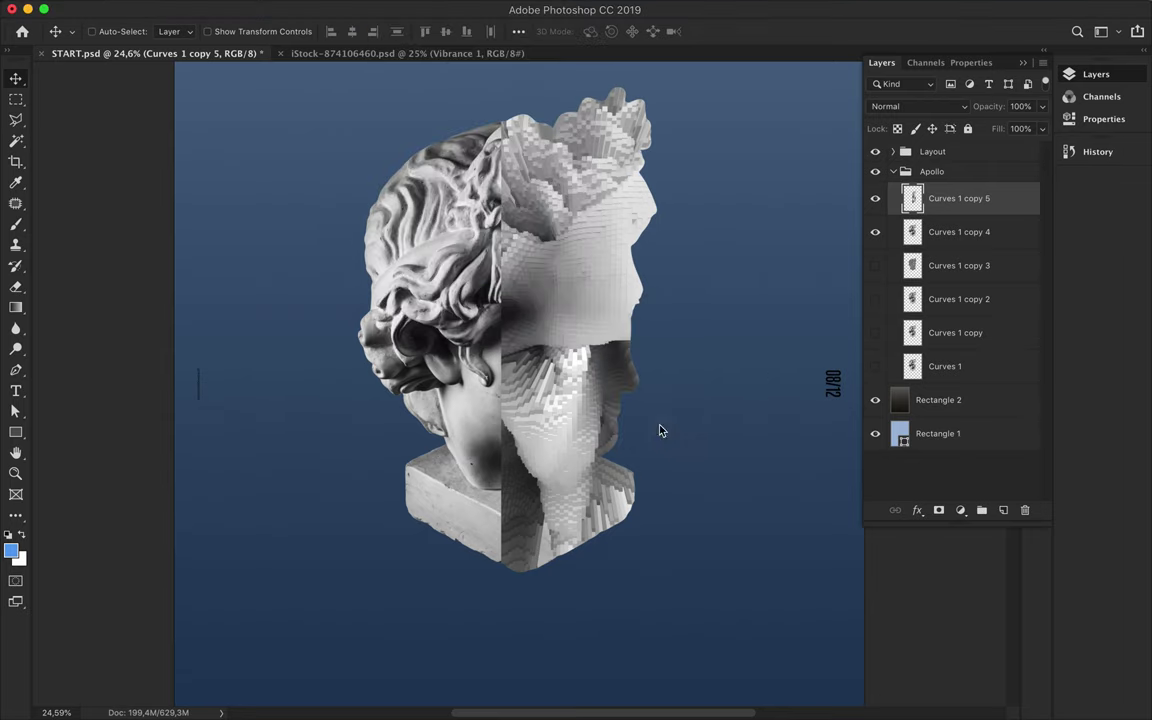
pyautogui.click(431, 418)
pyautogui.click(431, 463)
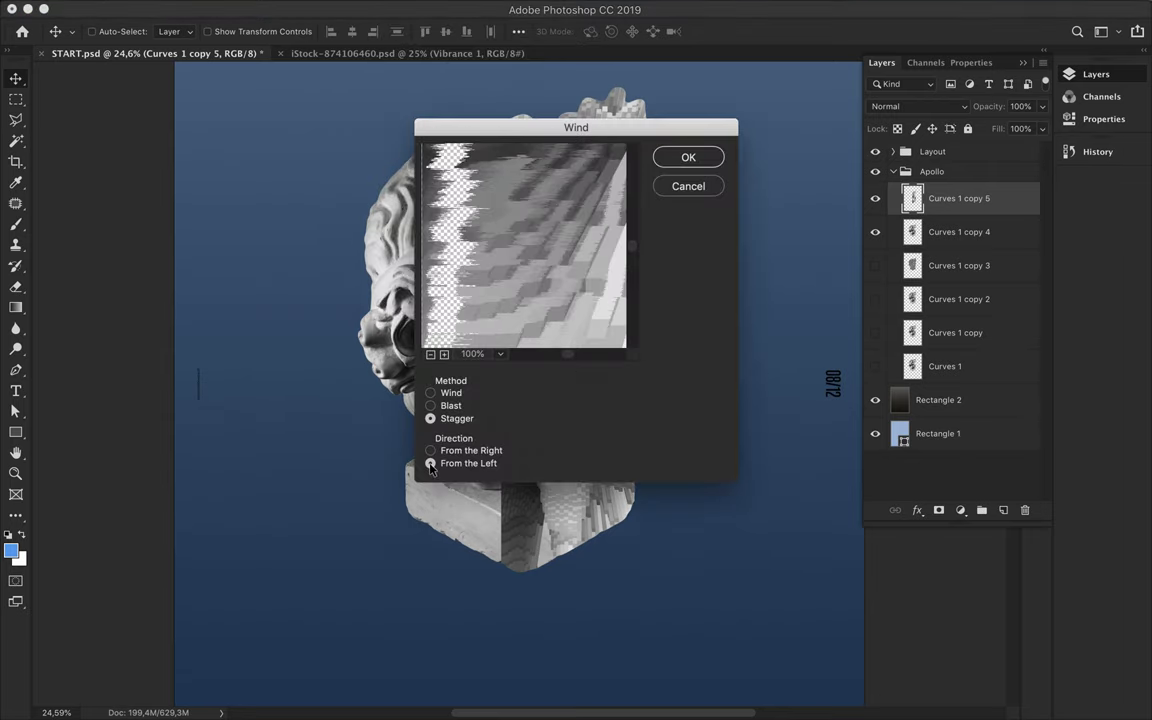
pyautogui.click(689, 157)
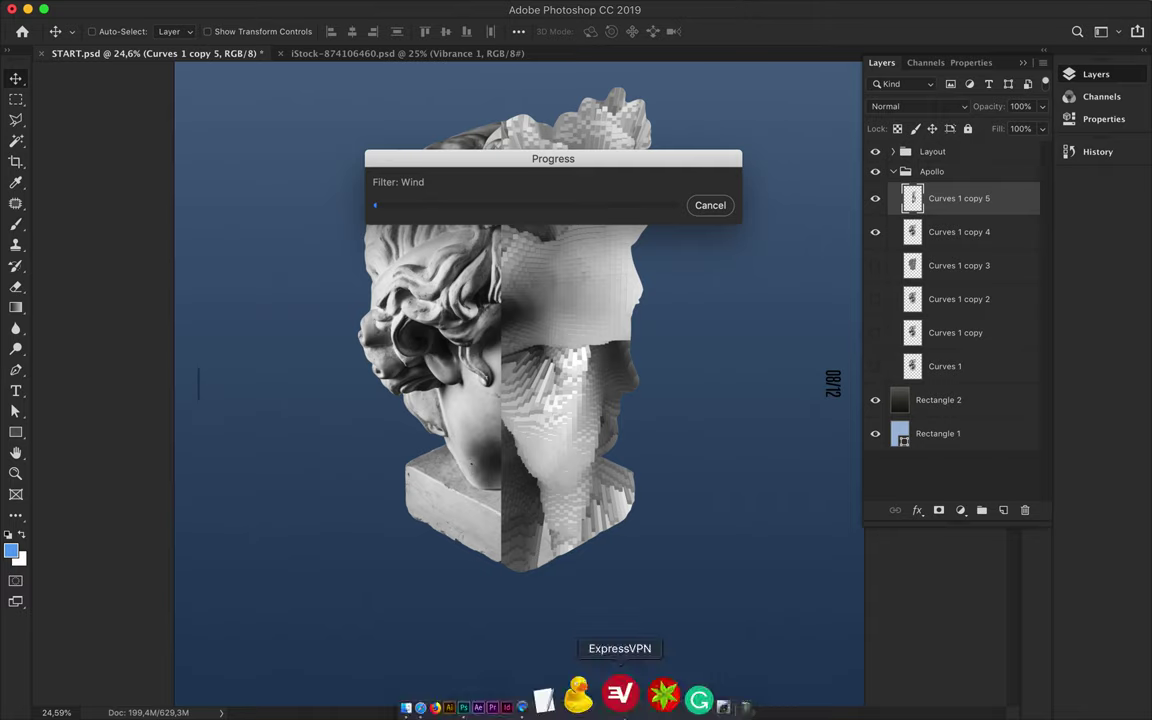
pyautogui.moveTo(562, 160)
pyautogui.mouseDown()
pyautogui.moveTo(520, 110)
pyautogui.moveTo(662, 232)
pyautogui.mouseUp()
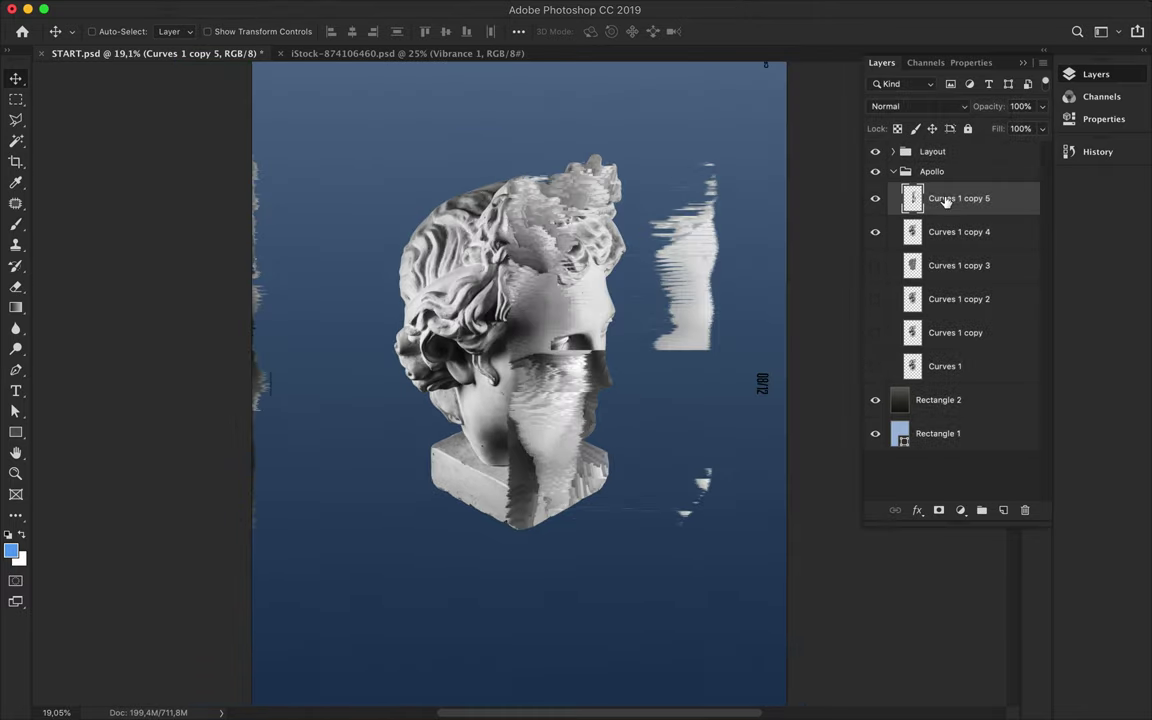
# Copy the selected strip to Layer 1 and stretch it far to the right.
pyautogui.hotkey('ctrl', 'j')
pyautogui.press('v')
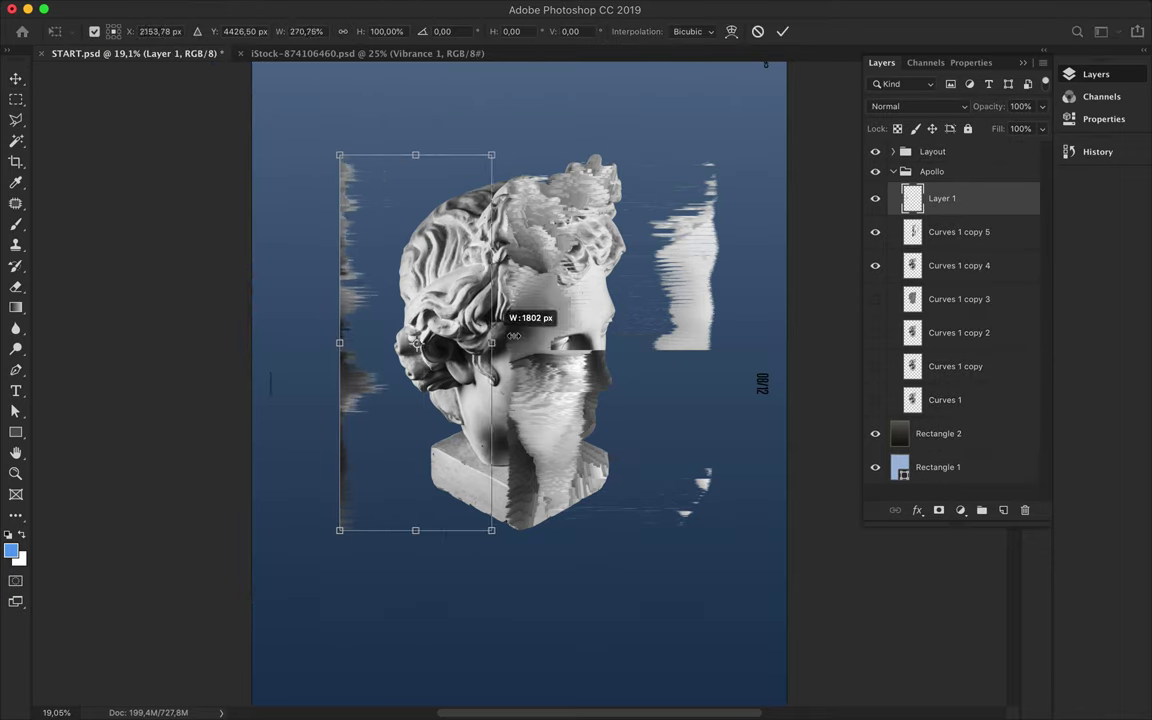
pyautogui.moveTo(395, 343); pyautogui.dragTo(1025, 343)
pyautogui.moveTo(340, 343)
pyautogui.mouseDown()
pyautogui.moveTo(517, 377)
pyautogui.moveTo(117, 339)
pyautogui.moveTo(630, 358)
pyautogui.moveTo(655, 385)
pyautogui.mouseUp()
pyautogui.press('Return')
# Move the streak layer below Curves 1 copy 4 and scale it down to 91.38%.
pyautogui.hotkey('ctrl', '[')
pyautogui.hotkey('ctrl', '[')
pyautogui.moveTo(951, 533); pyautogui.dragTo(660, 408)
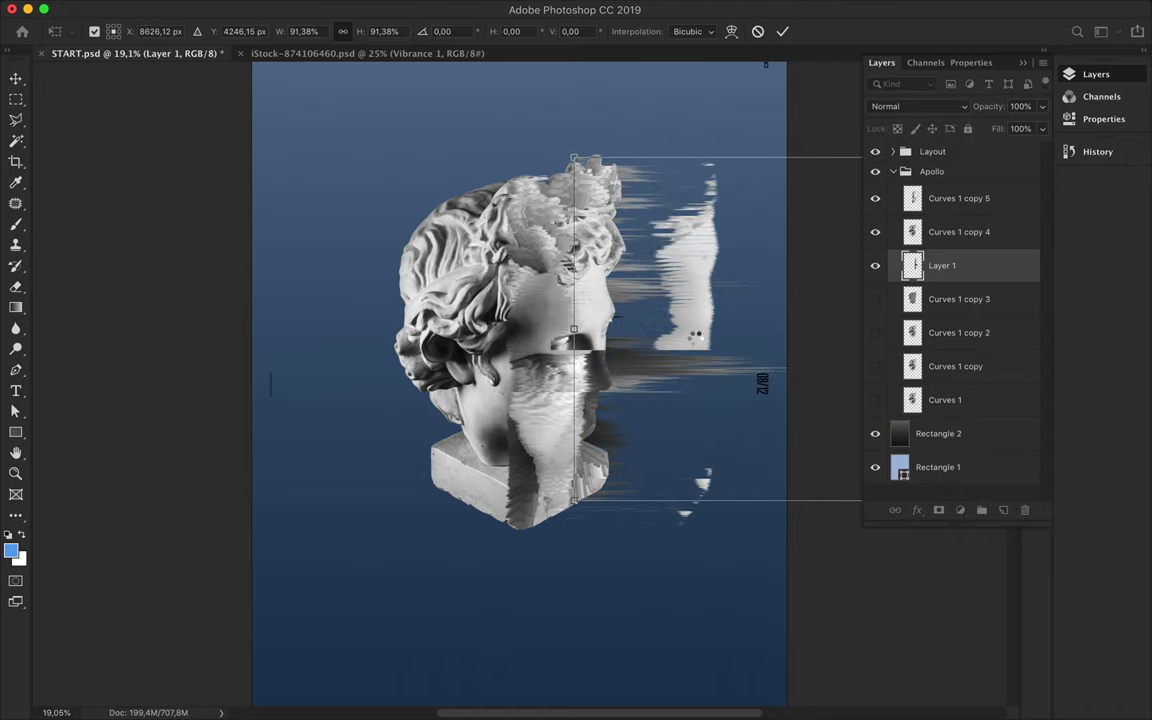
pyautogui.press('Return')
pyautogui.hotkey('ctrl', '0')
pyautogui.hotkey('ctrl', 'alt', 'space')
pyautogui.hotkey('ctrl', 'w')
pyautogui.hotkey('alt', ']')
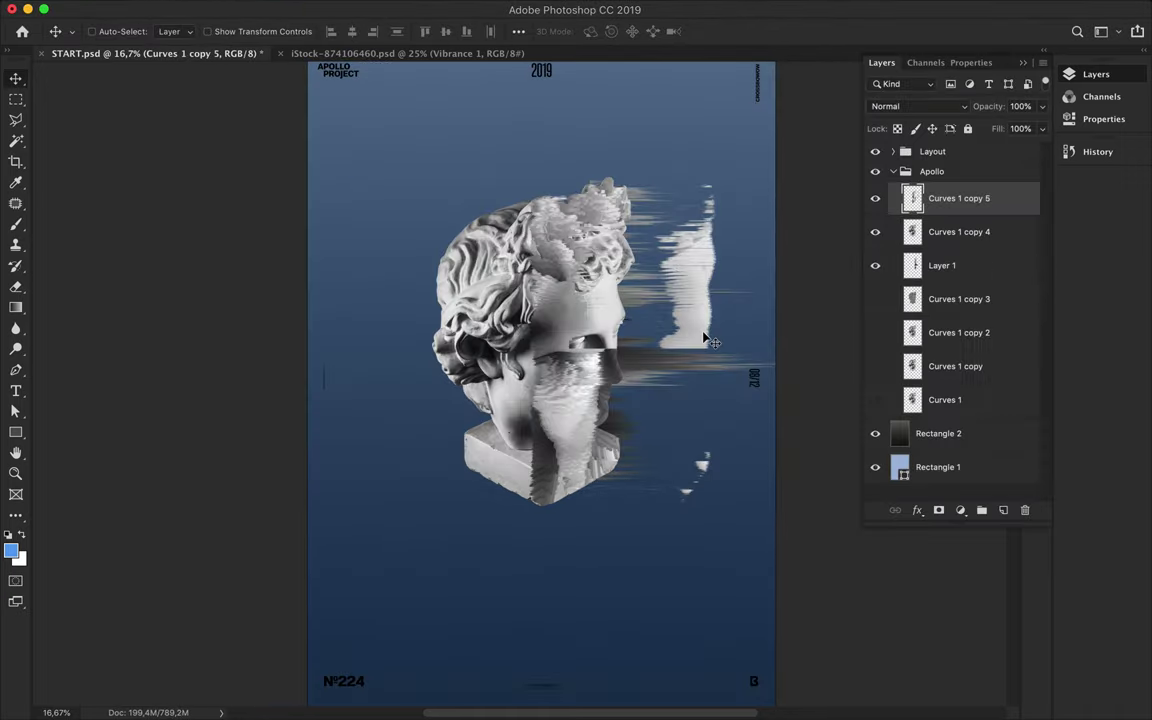
# Copy another strip to Layer 2, place it below Layer 1, and stretch it horizontally.
pyautogui.moveTo(707, 340); pyautogui.dragTo(720, 338)
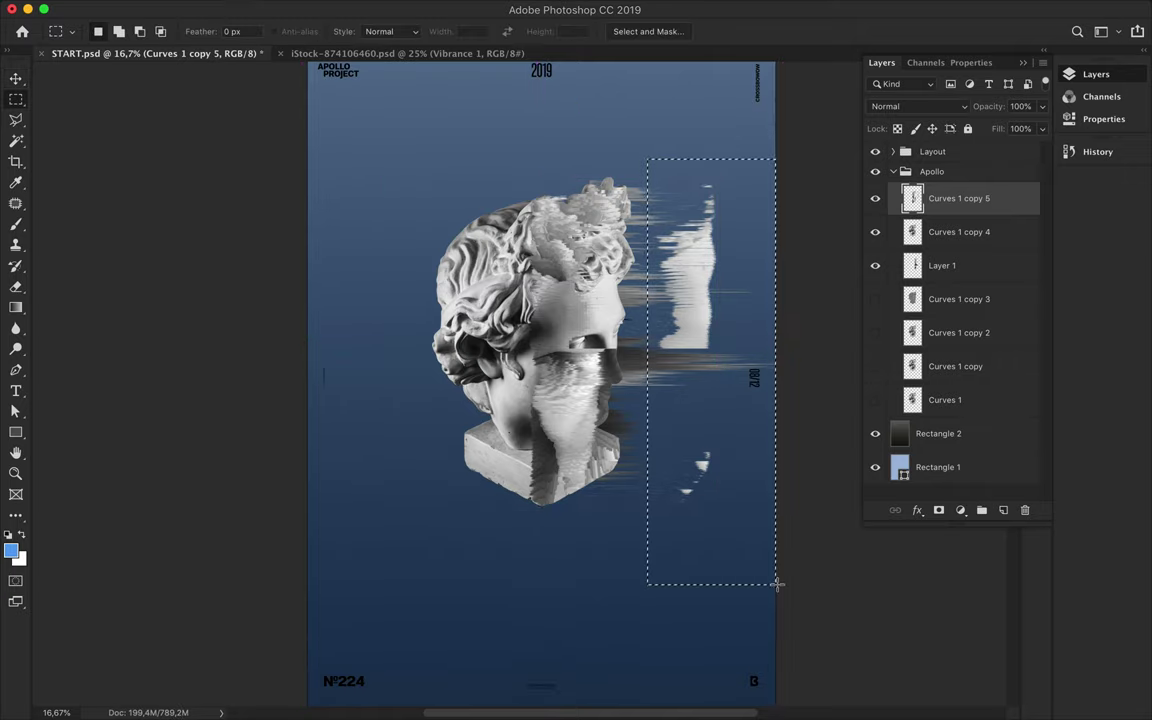
pyautogui.hotkey('ctrl', 'j')
pyautogui.press('v')
pyautogui.moveTo(955, 198); pyautogui.dragTo(955, 285)
pyautogui.moveTo(725, 300)
pyautogui.mouseDown()
pyautogui.moveTo(712, 331)
pyautogui.moveTo(633, 333)
pyautogui.mouseUp()
pyautogui.hotkey('ctrl', 't')
pyautogui.moveTo(771, 333); pyautogui.dragTo(723, 328)
pyautogui.press('Return')
# Shift and widen Curves 1 copy 5, then duplicate it as Curves 1 copy 6 over the face.
pyautogui.keyDown('ctrl'); pyautogui.click(575, 382); pyautogui.keyUp('ctrl')
pyautogui.moveTo(575, 382); pyautogui.dragTo(360, 300)
pyautogui.hotkey('ctrl', 't')
pyautogui.moveTo(463, 299); pyautogui.dragTo(763, 305)
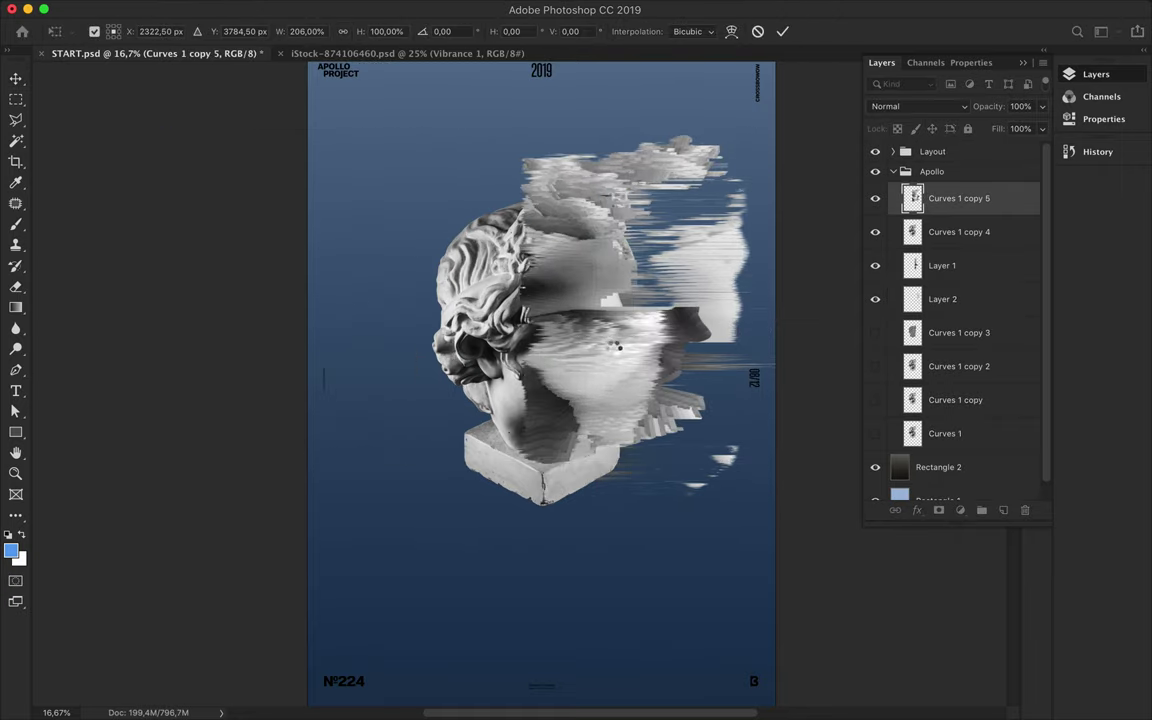
pyautogui.press('Return')
pyautogui.moveTo(622, 391); pyautogui.dragTo(847, 433)
pyautogui.hotkey('ctrl', 'z')
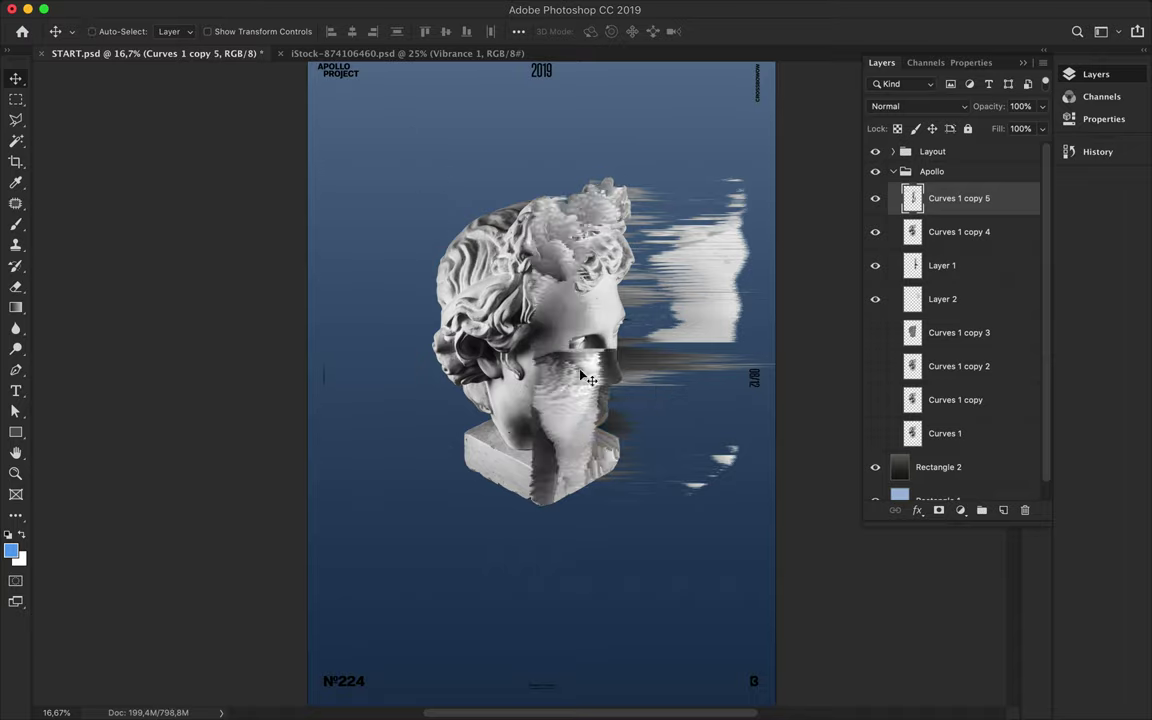
pyautogui.scroll(3, 521, 331)
pyautogui.moveTo(912, 198); pyautogui.dragTo(897, 226)
pyautogui.keyDown('ctrl'); pyautogui.click(905, 230); pyautogui.keyUp('ctrl')
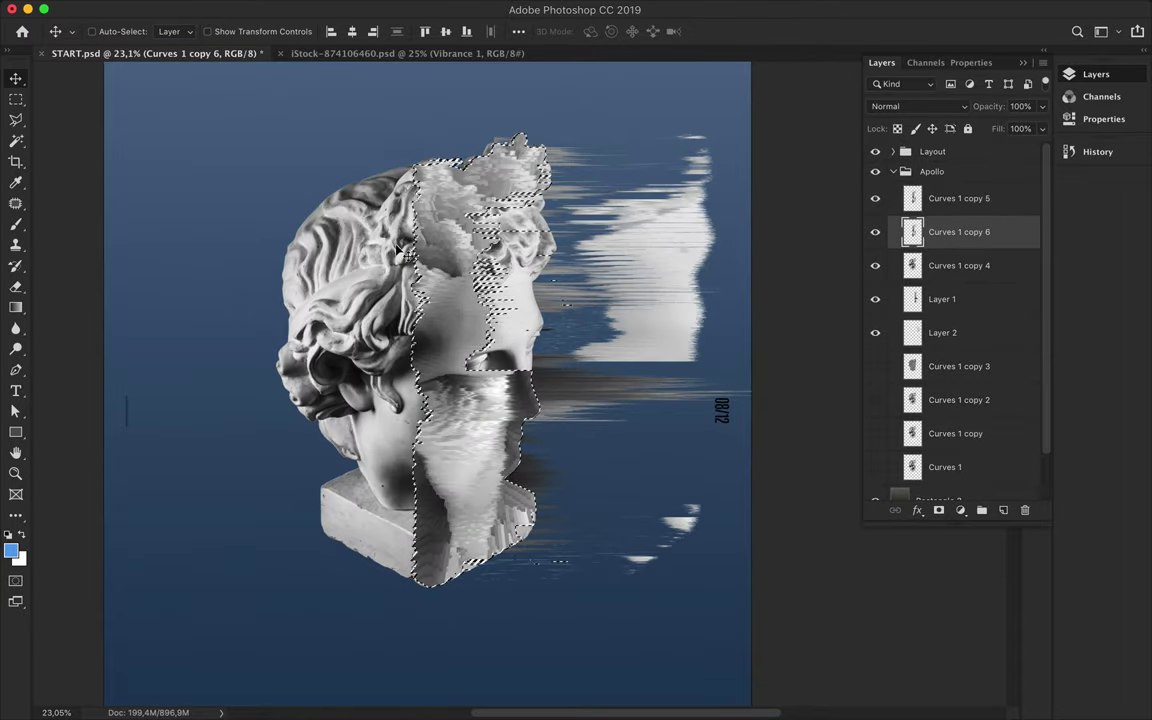
# Add a Levels adjustment masked to the selection and Gaussian Blur its mask with a larger radius.
pyautogui.scroll(3, 579, 484)
pyautogui.scroll(-3, 579, 484)
pyautogui.scroll(1, 579, 484)
pyautogui.click(960, 510)
pyautogui.click(893, 455)
pyautogui.keyDown('alt'); pyautogui.click(949, 231); pyautogui.keyUp('alt')
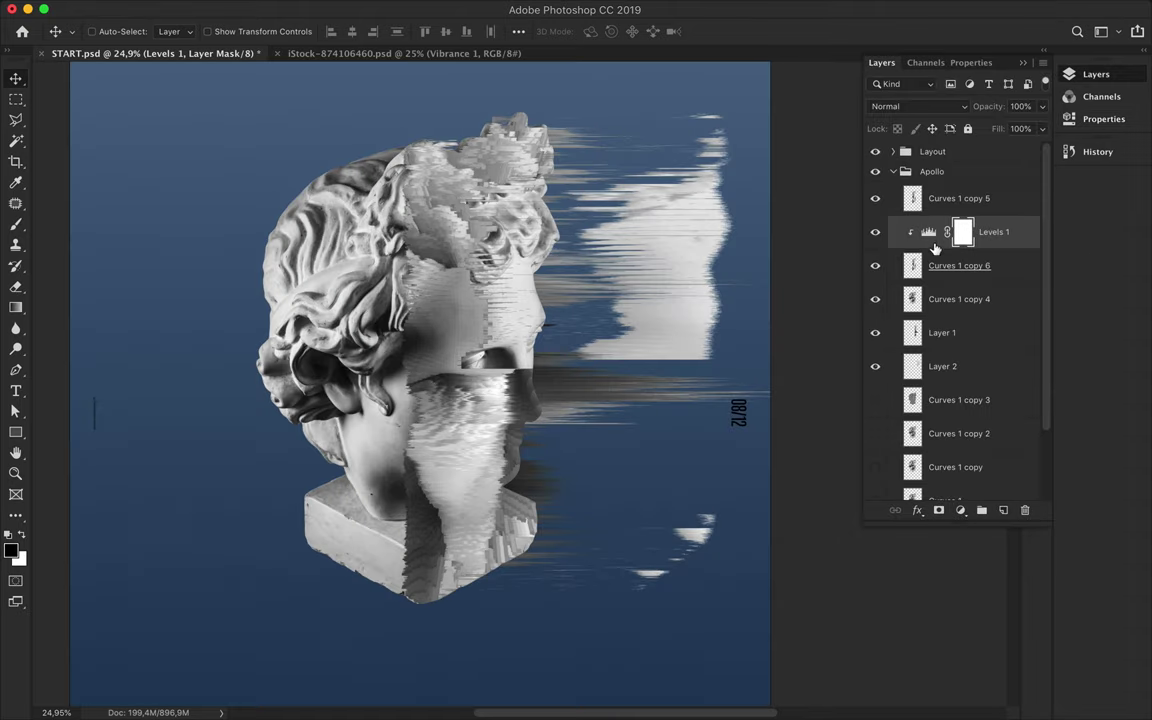
pyautogui.click(399, 8)
pyautogui.click(600, 255)
pyautogui.moveTo(731, 376); pyautogui.dragTo(836, 378)
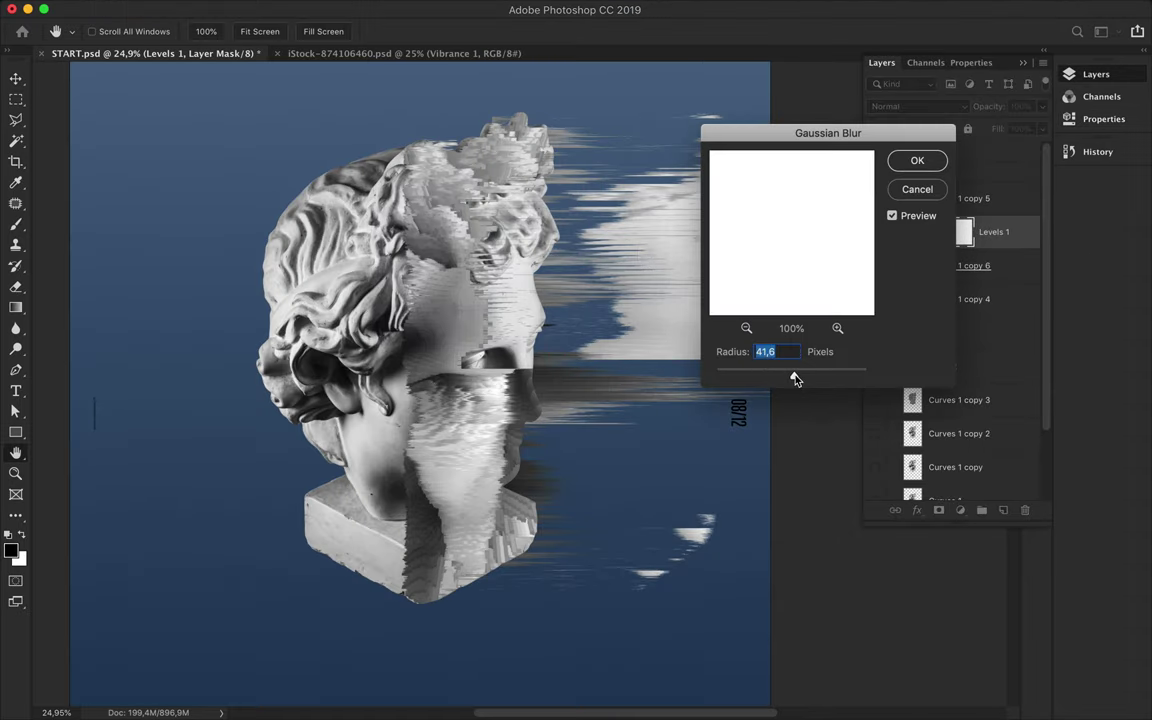
pyautogui.click(928, 160)
# Gaussian Blur Curves 1 copy 6, shift it slightly right and lower its Fill.
pyautogui.click(958, 265)
pyautogui.click(399, 8)
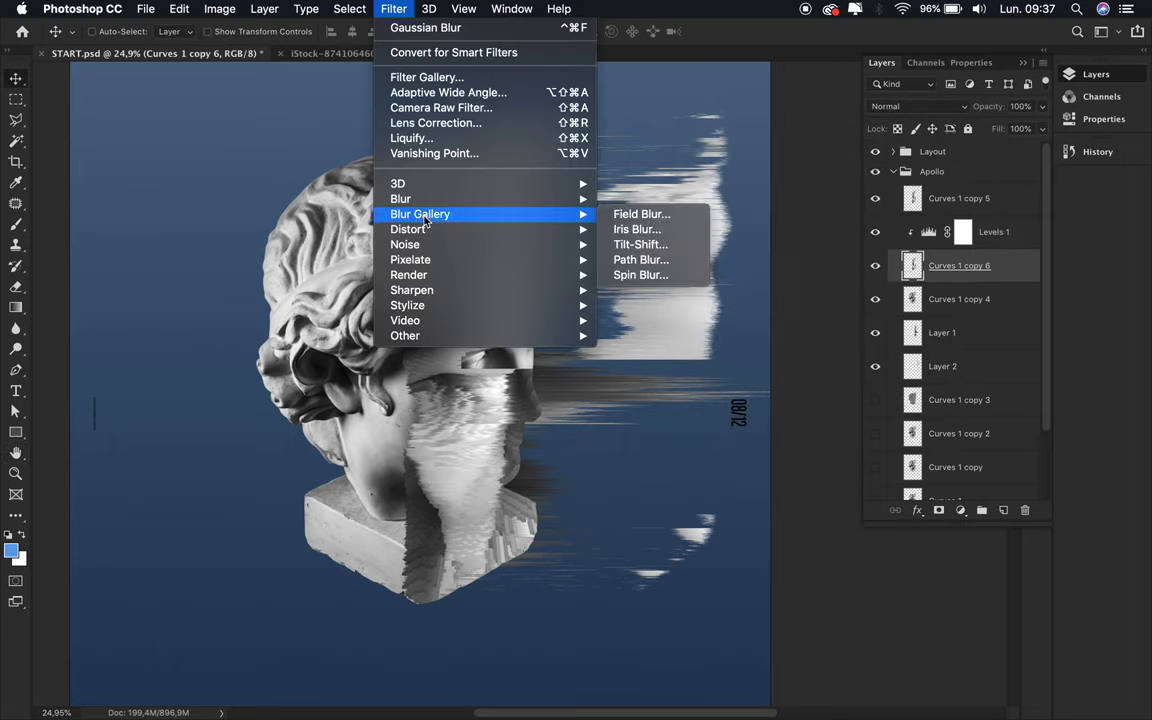
pyautogui.click(656, 264)
pyautogui.hotkey('ctrl', 'alt', 'f')
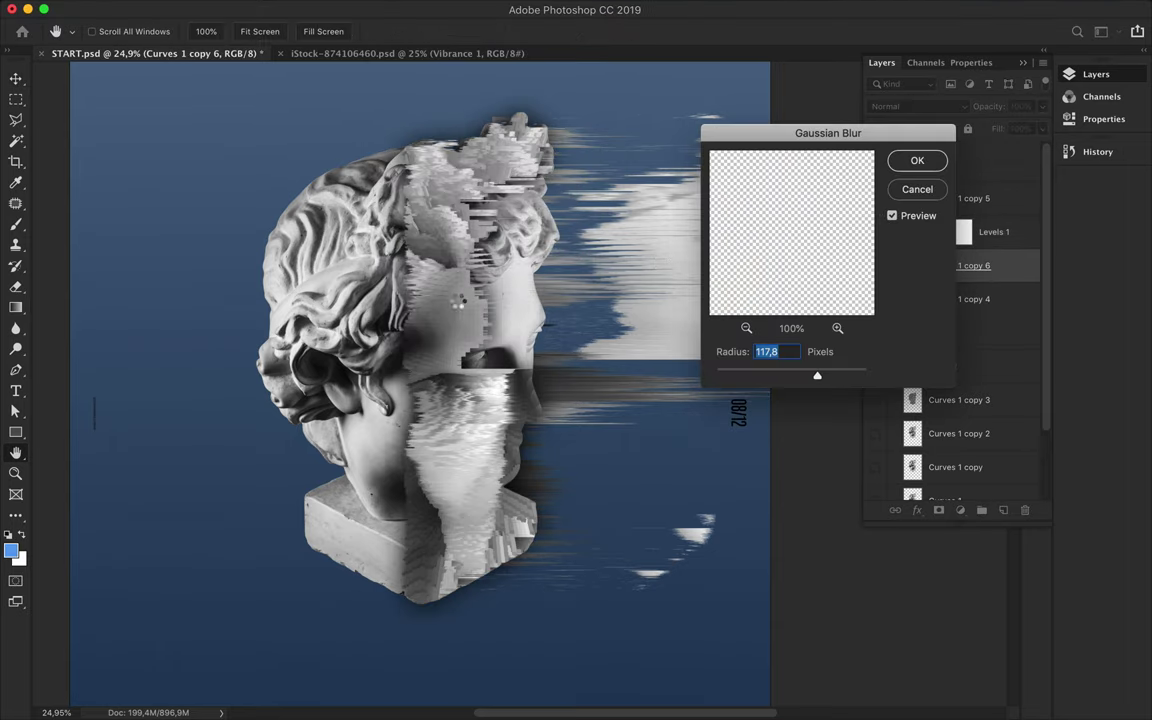
pyautogui.press('Escape')
pyautogui.press('v')
pyautogui.moveTo(462, 362); pyautogui.dragTo(490, 364)
pyautogui.moveTo(1042, 128); pyautogui.dragTo(1022, 150)
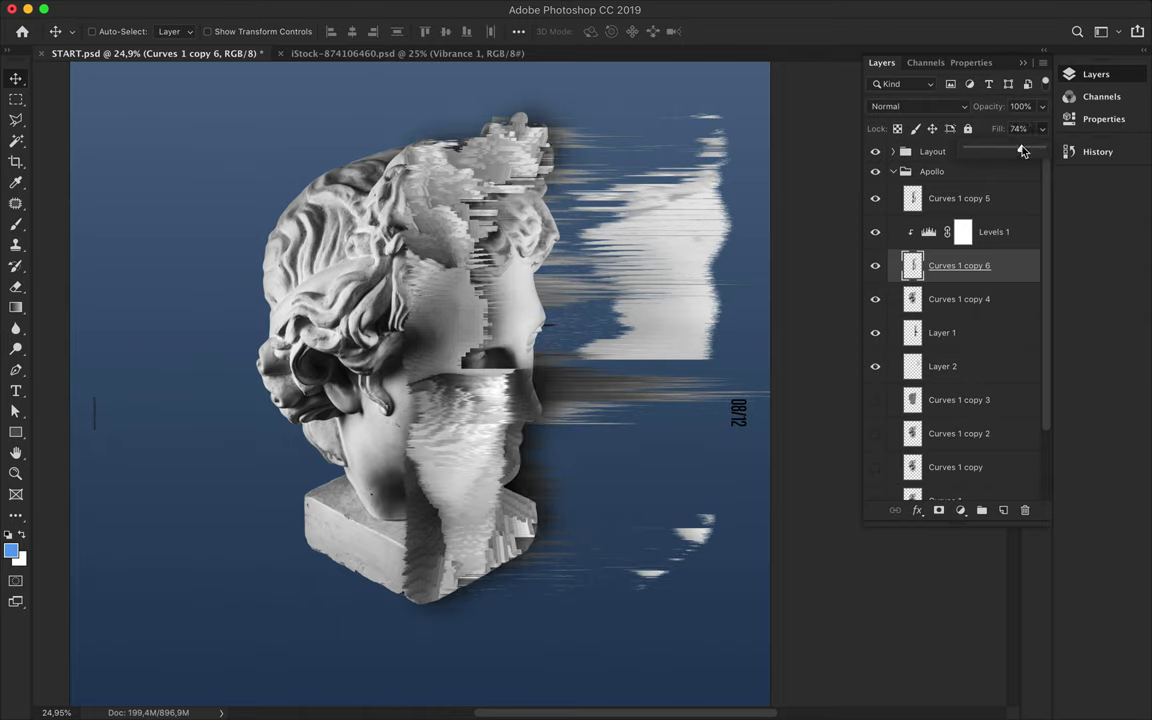
# Merge Levels 1 down into the glitched copy with Ctrl+E and move it further right.
pyautogui.keyDown('shift'); pyautogui.click(994, 232); pyautogui.keyUp('shift')
pyautogui.hotkey('ctrl', 'e')
pyautogui.moveTo(399, 350); pyautogui.dragTo(486, 352)
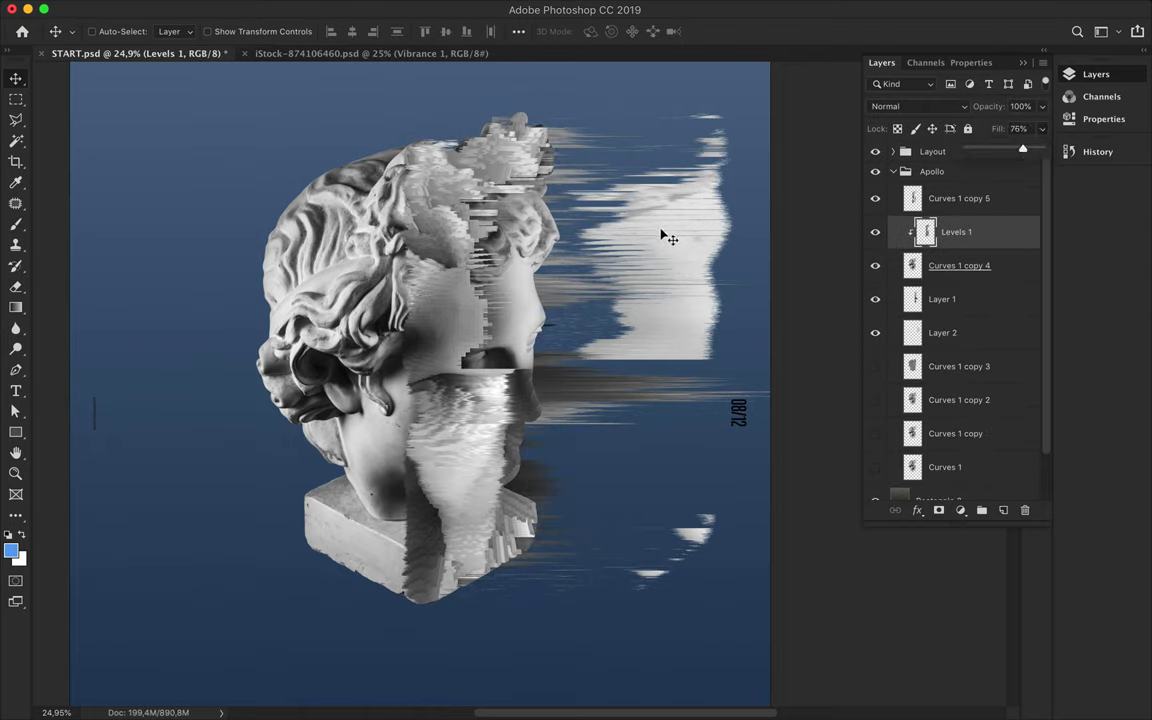
pyautogui.hotkey('ctrl', 't')
pyautogui.moveTo(466, 333); pyautogui.dragTo(515, 342)
pyautogui.press('Return')
pyautogui.press('t')
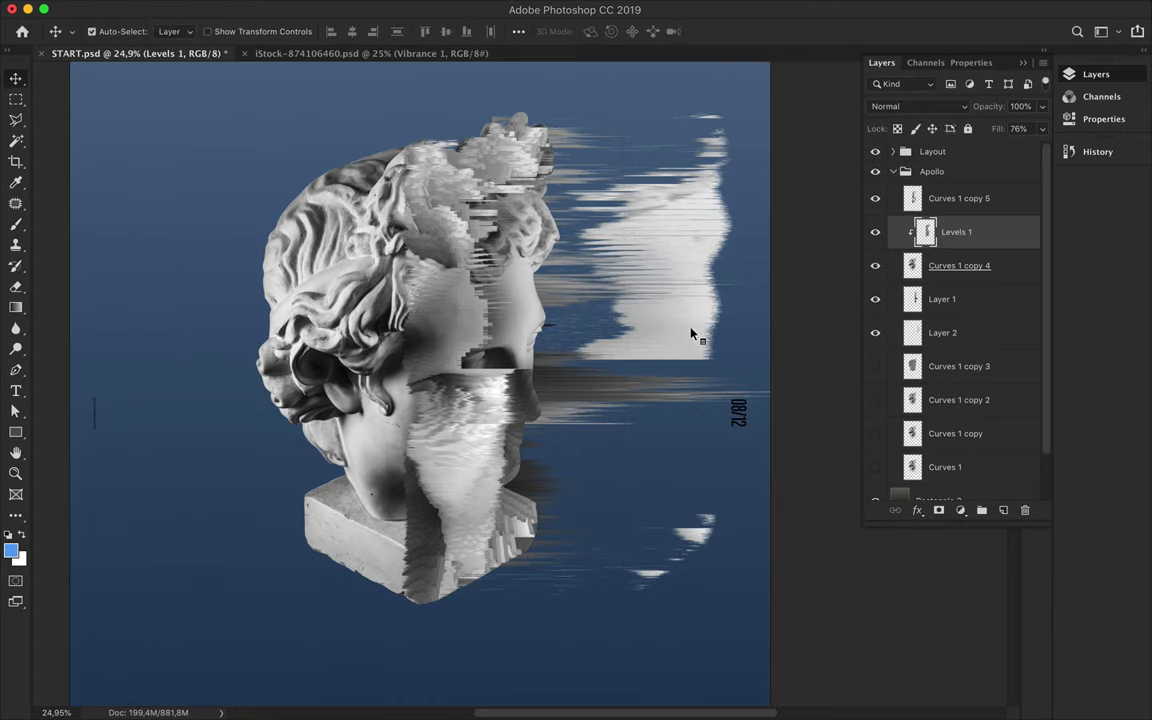
pyautogui.click(866, 199)
pyautogui.click(393, 8)
pyautogui.moveTo(408, 305)
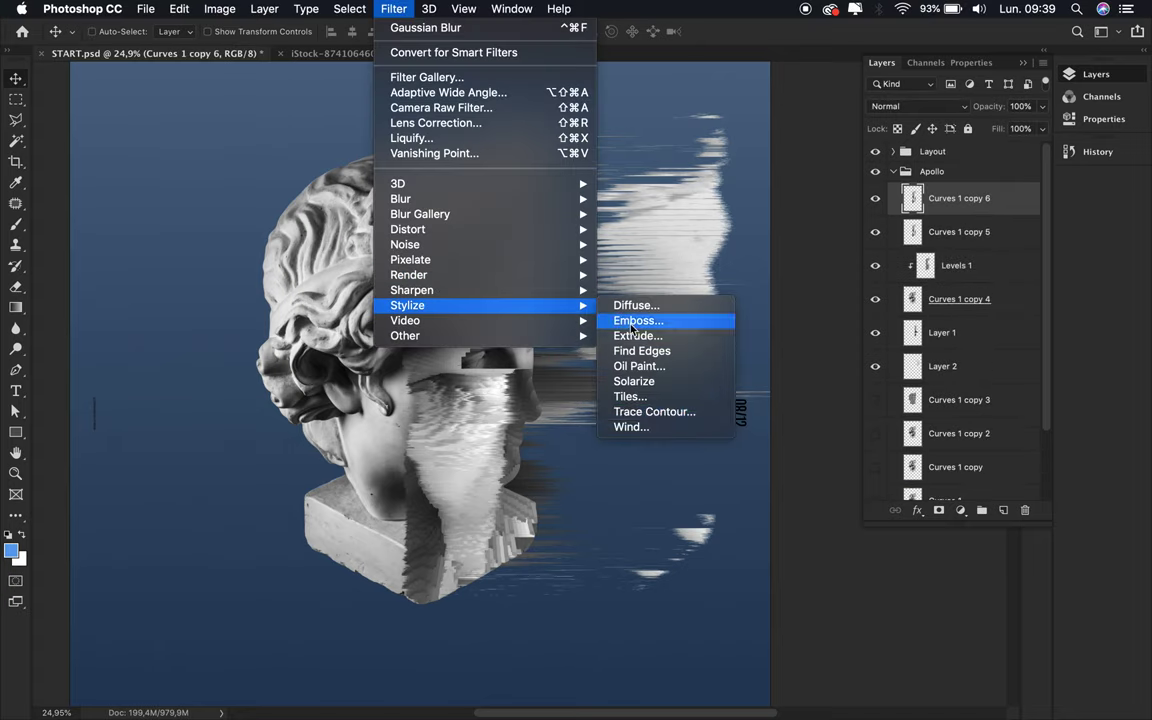
pyautogui.click(645, 411)
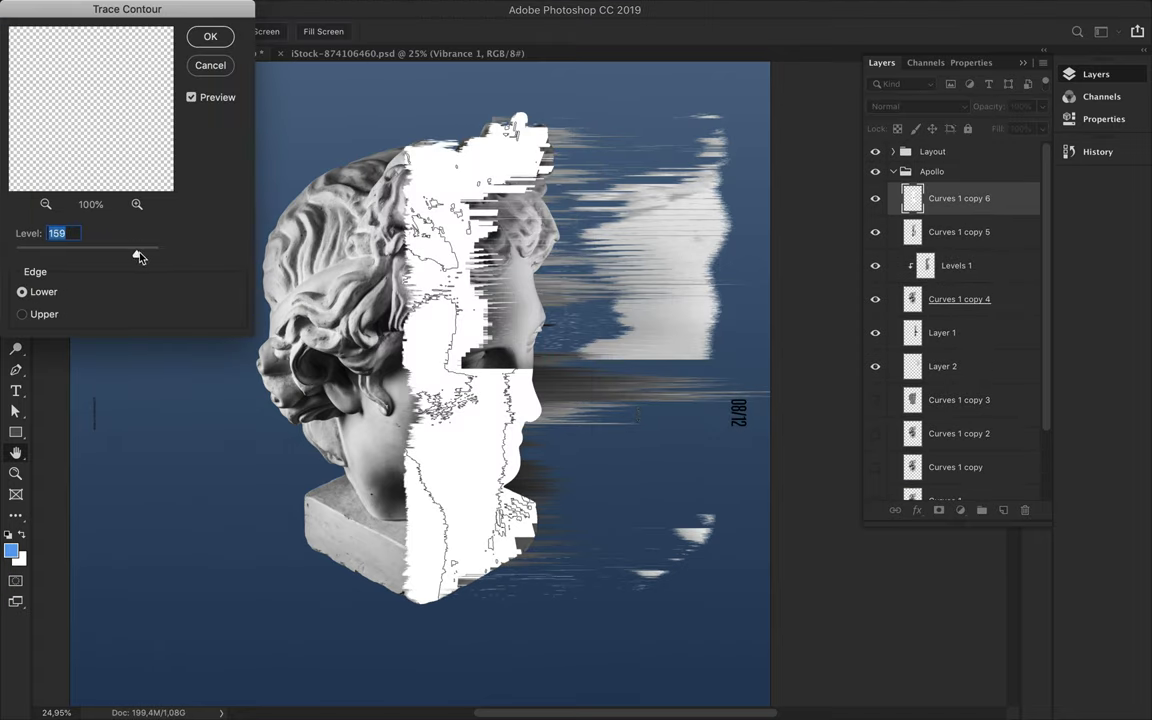
pyautogui.moveTo(133, 257); pyautogui.dragTo(71, 257)
pyautogui.click(25, 313)
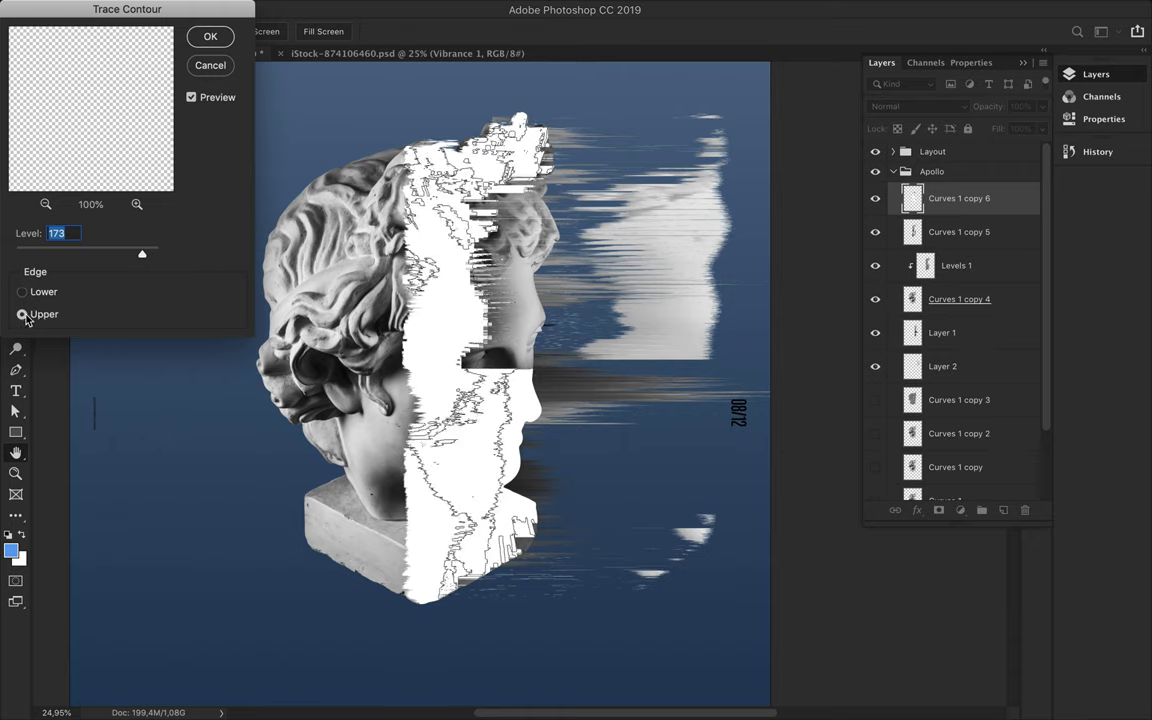
pyautogui.click(210, 65)
pyautogui.click(393, 8)
pyautogui.click(620, 381)
pyautogui.moveTo(392, 401); pyautogui.dragTo(491, 402)
pyautogui.press('Delete')
pyautogui.click(940, 299)
pyautogui.click(960, 268)
pyautogui.moveTo(962, 272); pyautogui.dragTo(958, 188)
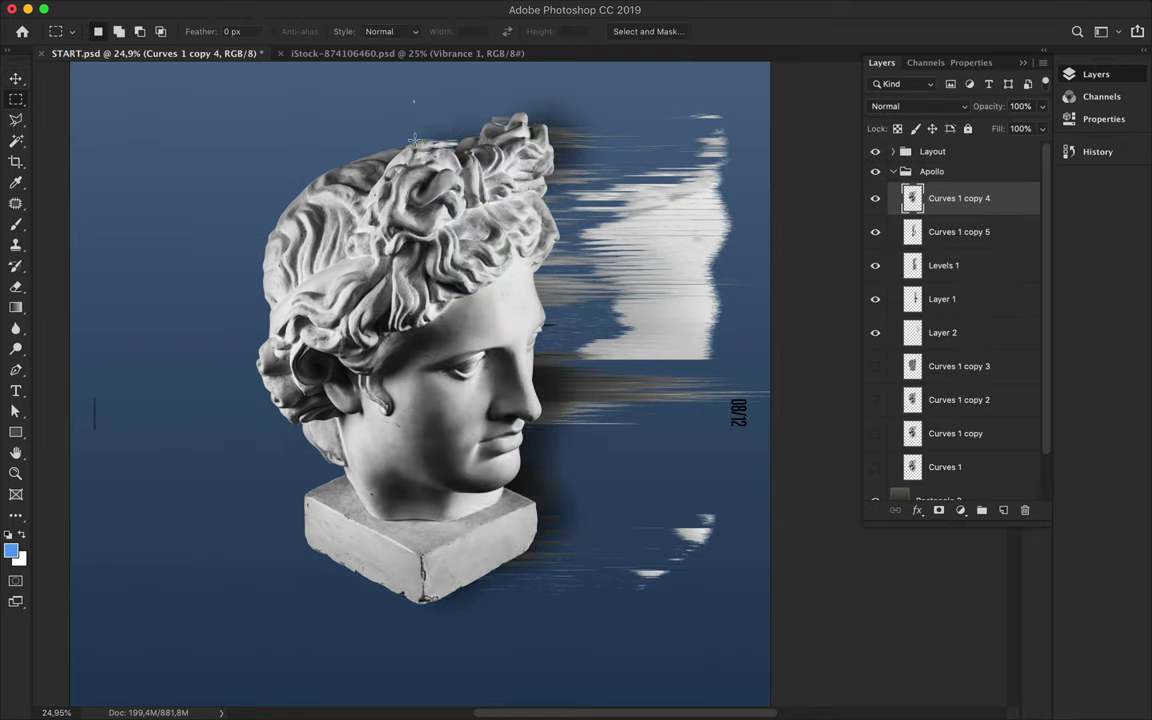
# Cut the head down to its middle strip and move Curves 1 copy 4 below Layer 1.
pyautogui.hotkey('ctrl', 'shift', 'i')
pyautogui.press('Delete')
pyautogui.click(875, 366)
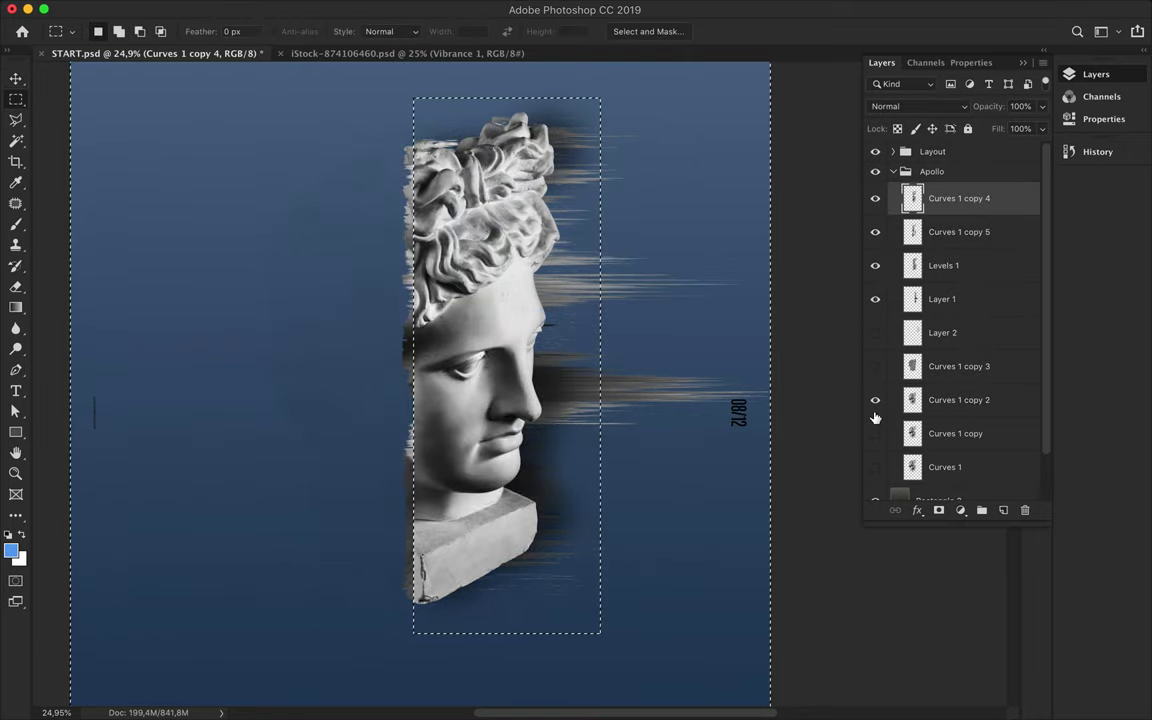
pyautogui.hotkey('ctrl', 'z')
pyautogui.moveTo(958, 198); pyautogui.dragTo(915, 316)
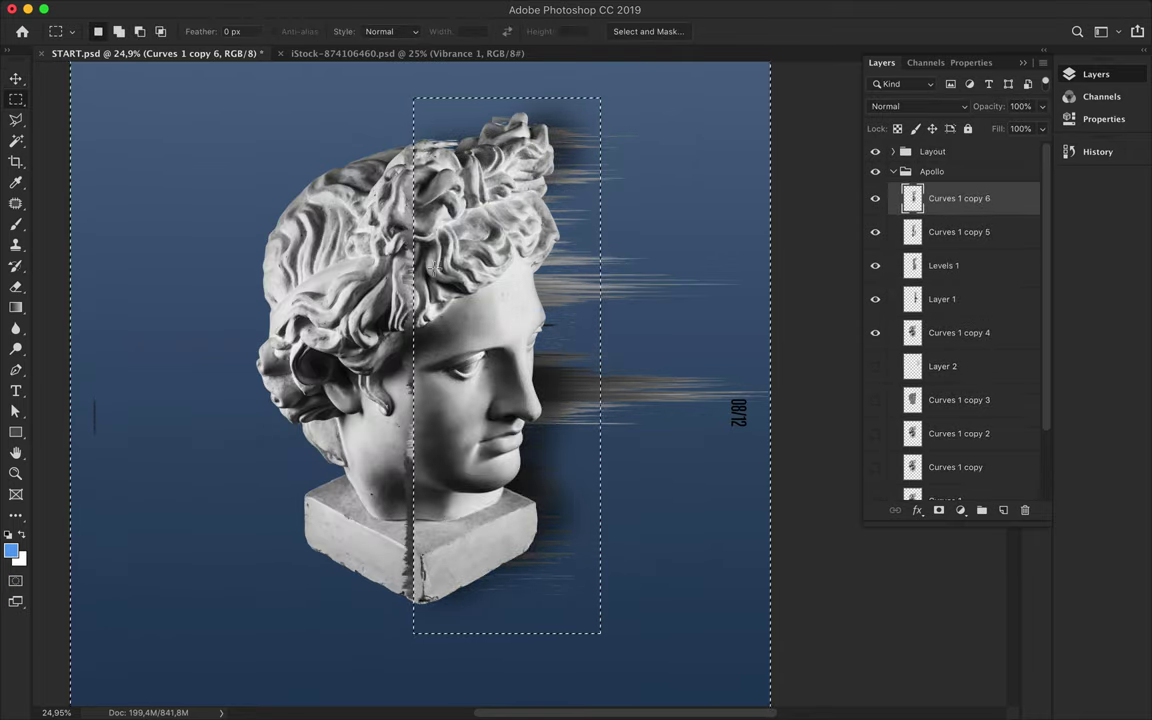
# Apply Stylize > Find Edges to the right half of the head.
pyautogui.click(393, 8)
pyautogui.click(641, 351)
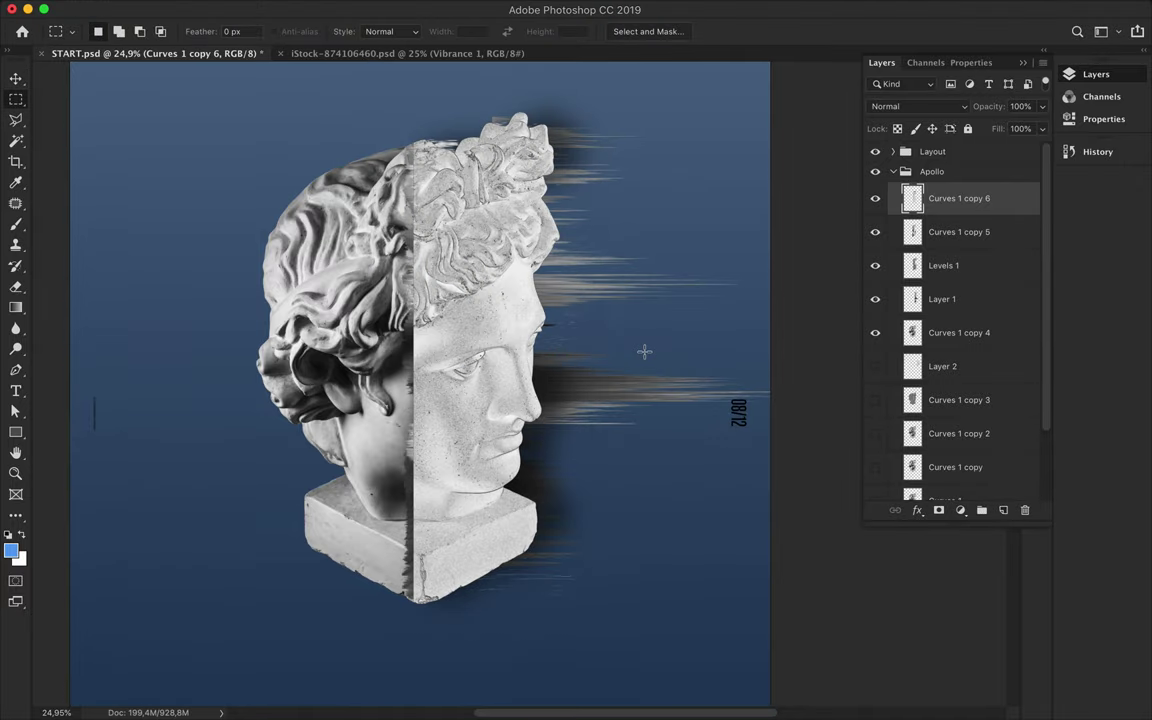
pyautogui.scroll(5, 640, 350)
pyautogui.scroll(-5, 484, 311)
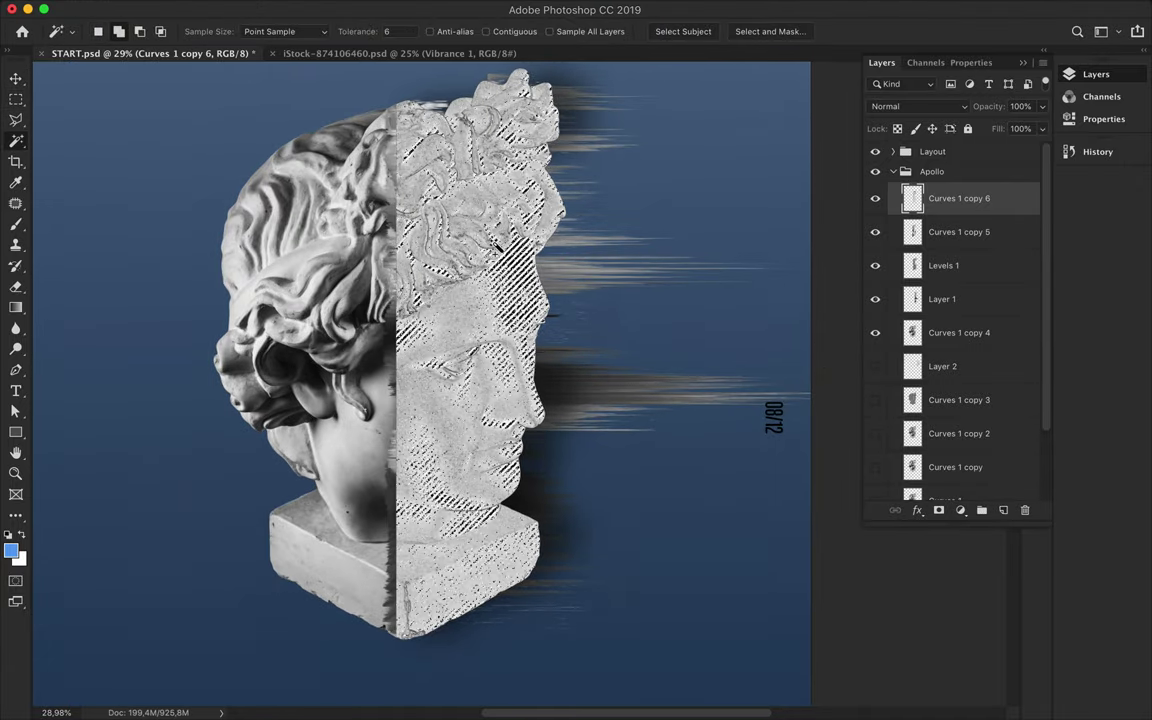
pyautogui.scroll(5, 550, 367)
pyautogui.press('m')
pyautogui.scroll(-2, 637, 229)
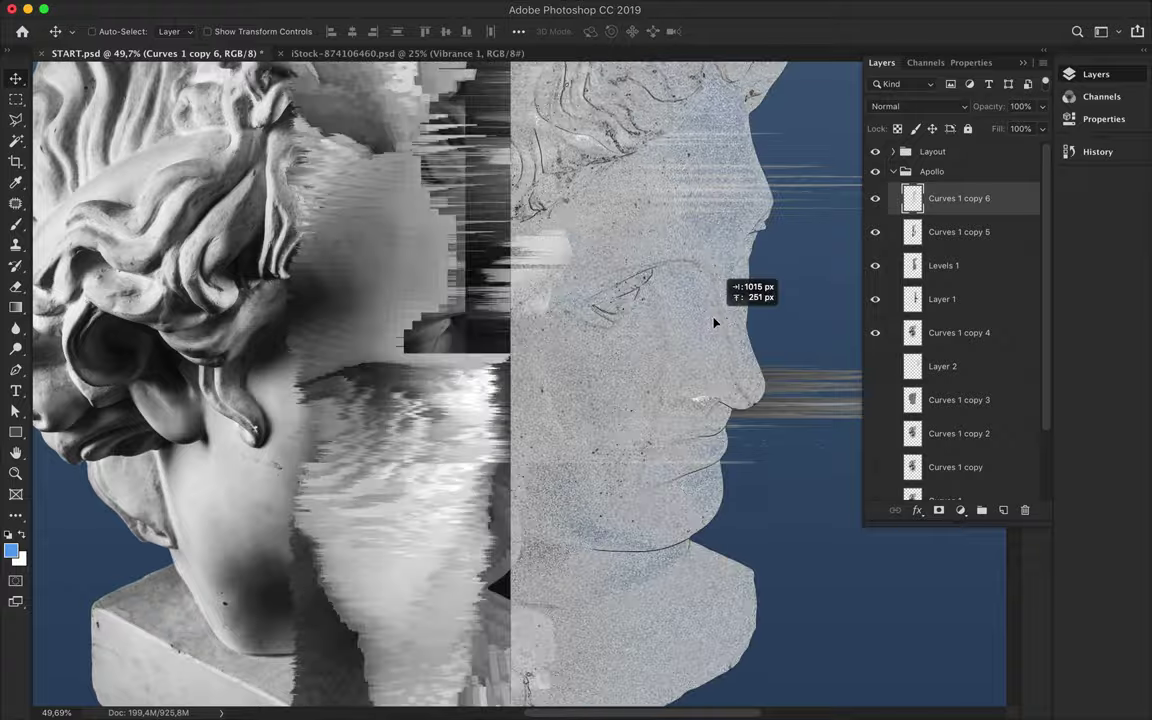
pyautogui.scroll(3, 618, 305)
pyautogui.scroll(3, 618, 305)
pyautogui.scroll(3, 558, 371)
# Shift the strip layer about 170 px to the right with the Move tool.
pyautogui.press('w')
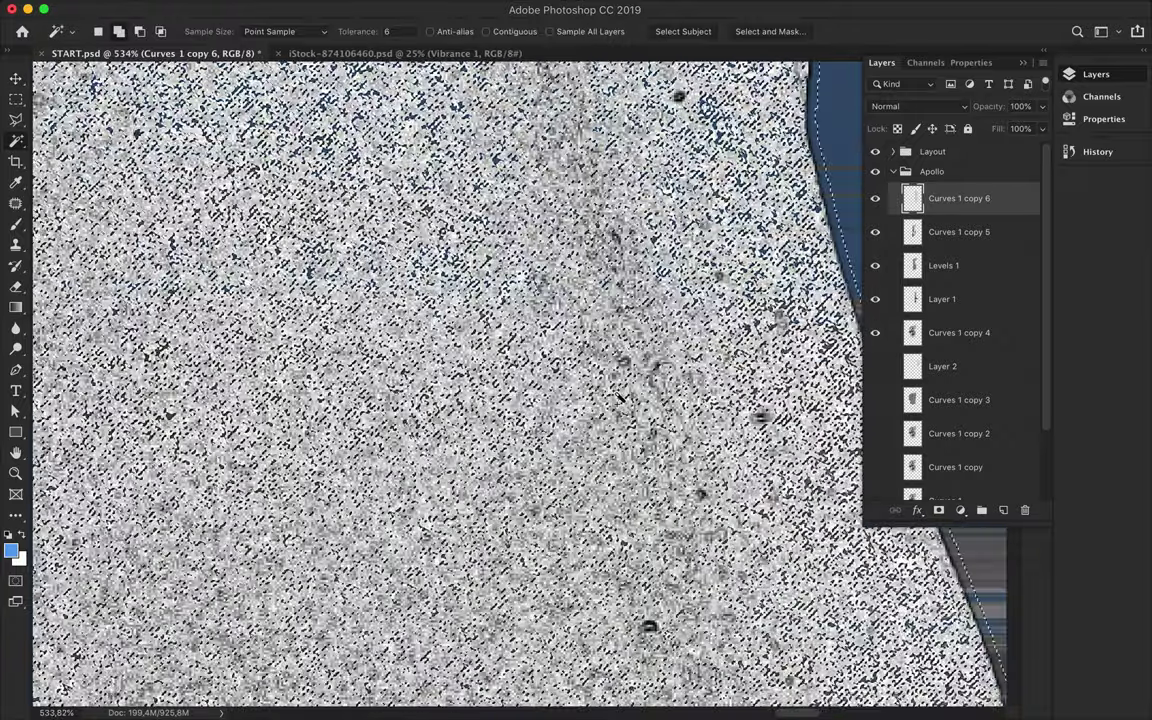
pyautogui.scroll(-2, 560, 365)
pyautogui.scroll(-2, 570, 358)
pyautogui.press('m')
pyautogui.scroll(-3, 666, 335)
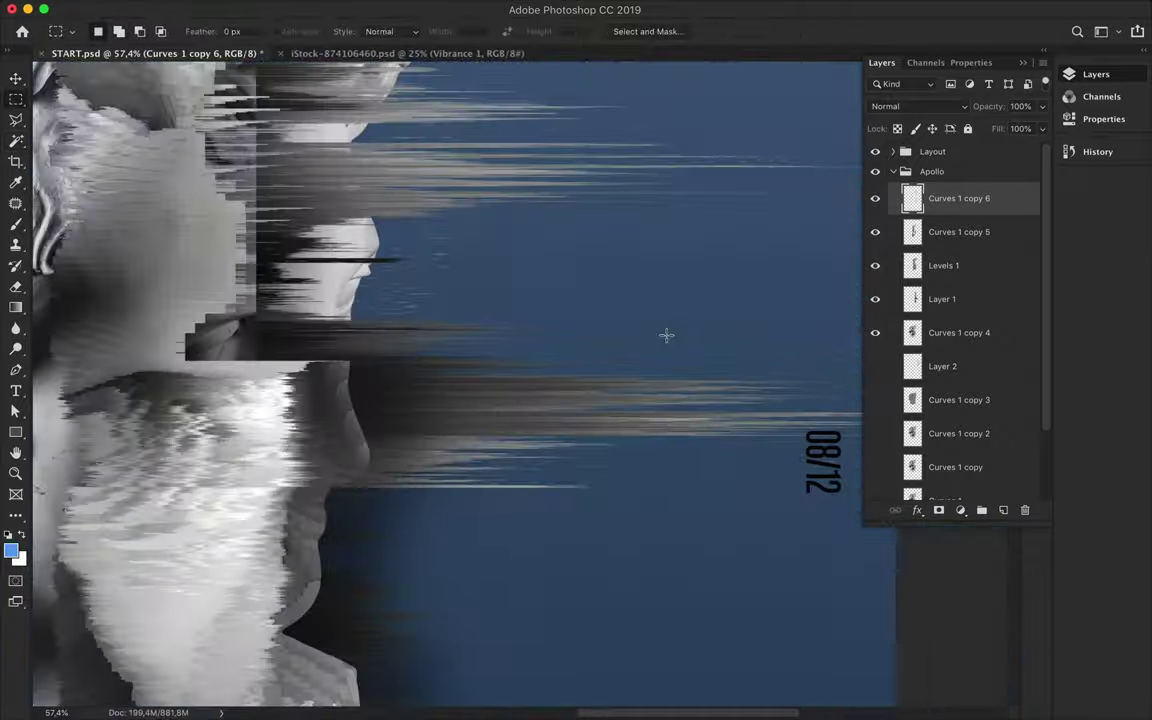
pyautogui.scroll(-2, 488, 289)
pyautogui.press('v')
pyautogui.press('super')
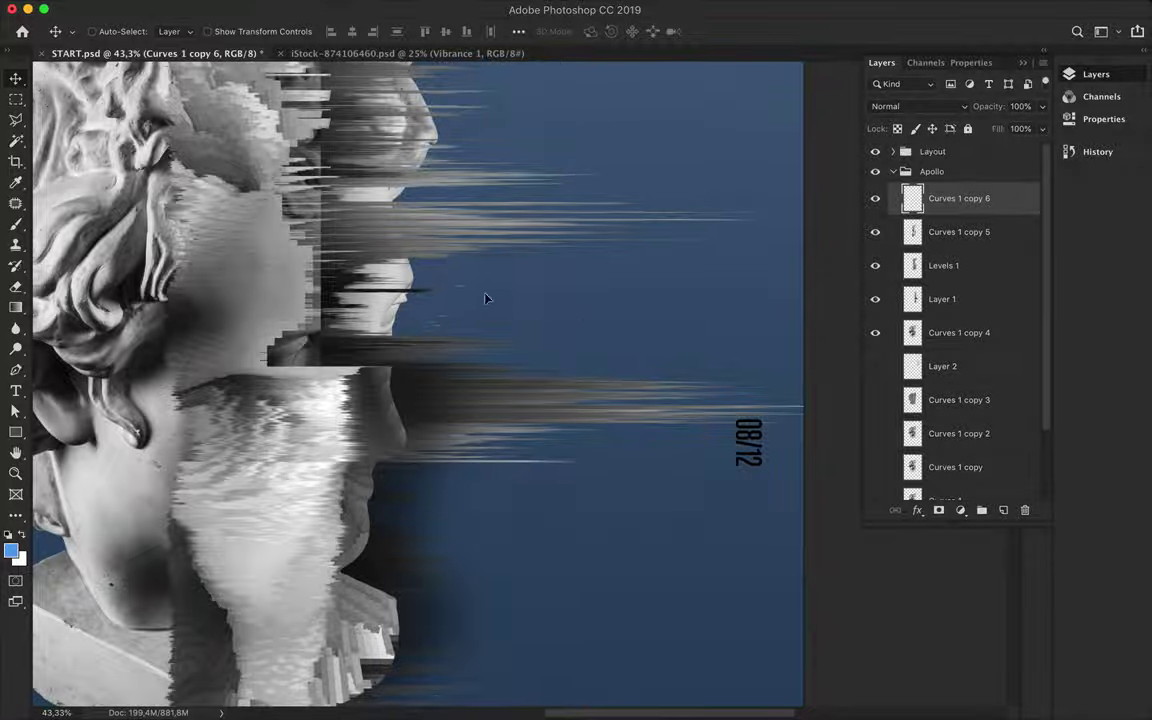
pyautogui.moveTo(350, 325); pyautogui.dragTo(521, 315)
# Move the faded ghost head slightly left over the statue.
pyautogui.scroll(10, 506, 333)
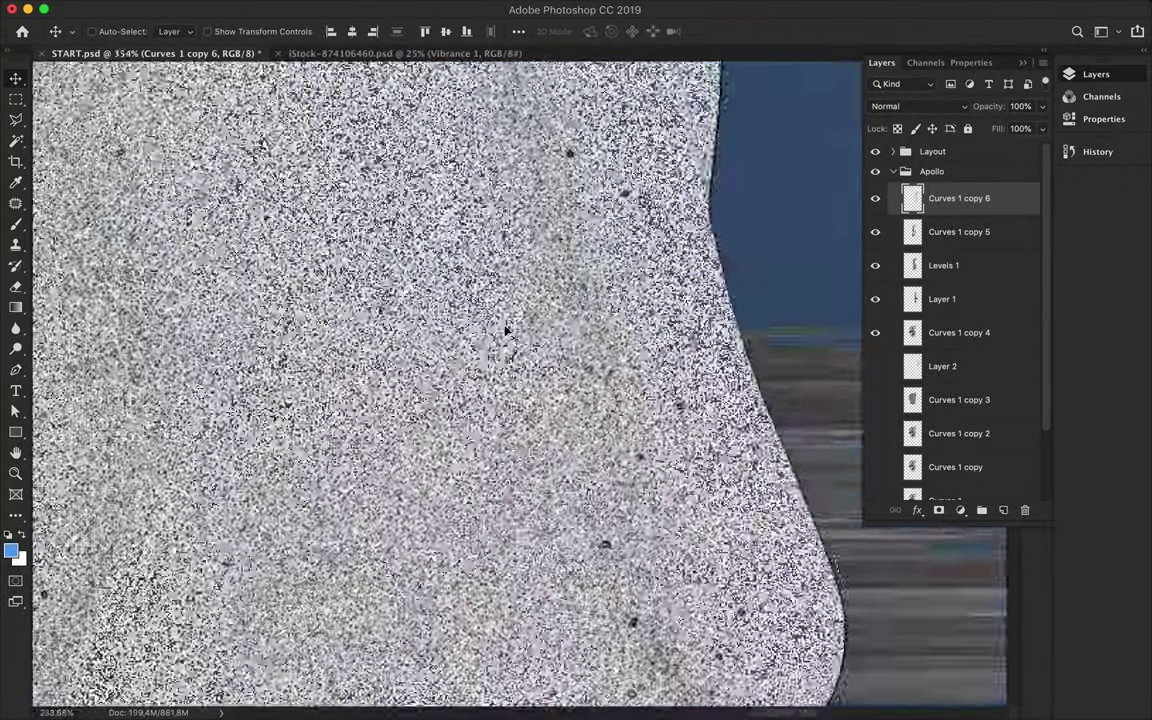
pyautogui.press('w')
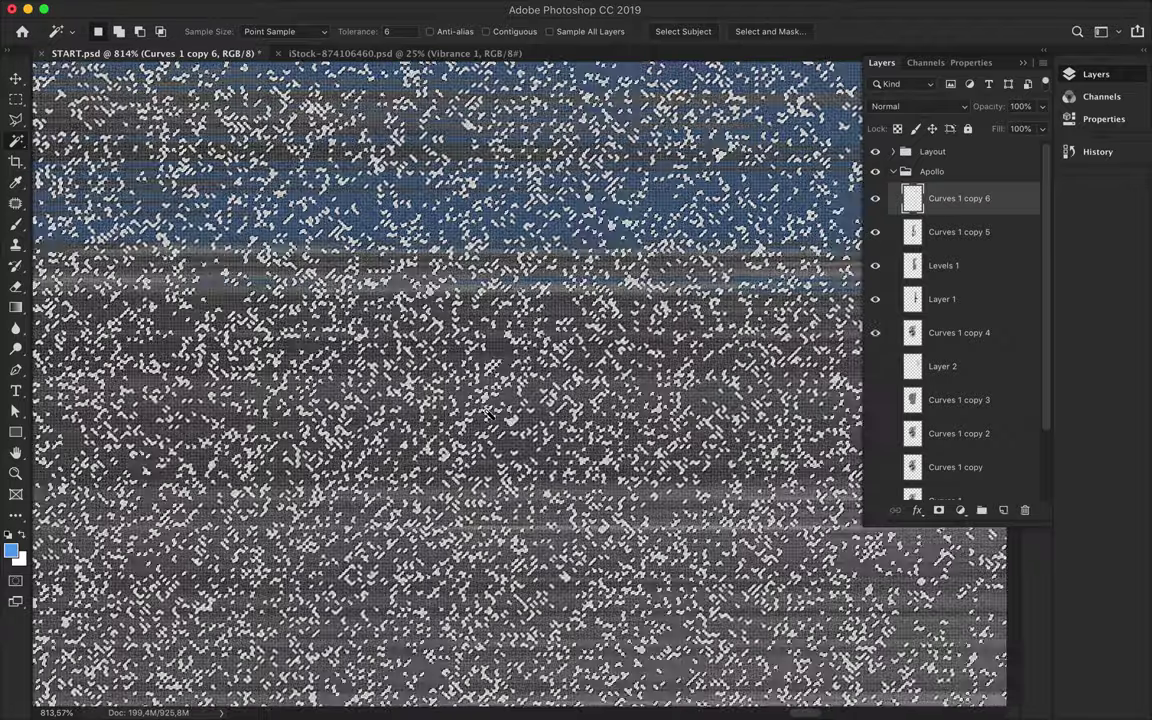
pyautogui.scroll(-10, 703, 316)
pyautogui.press('v')
pyautogui.moveTo(703, 316)
pyautogui.mouseDown()
pyautogui.moveTo(643, 322)
pyautogui.moveTo(674, 314)
pyautogui.mouseUp()
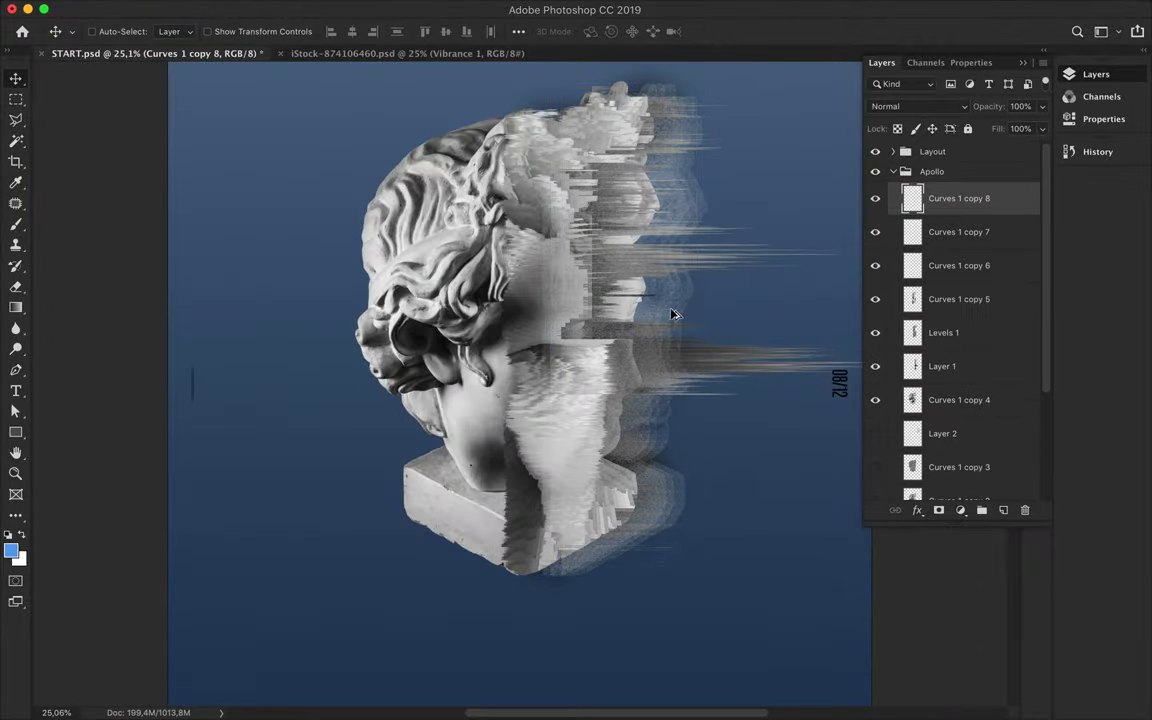
# Apply Motion Blur (Distance 2000) and Alt-drag a duplicate as Curves 1 copy 10.
pyautogui.click(400, 10)
pyautogui.click(640, 288)
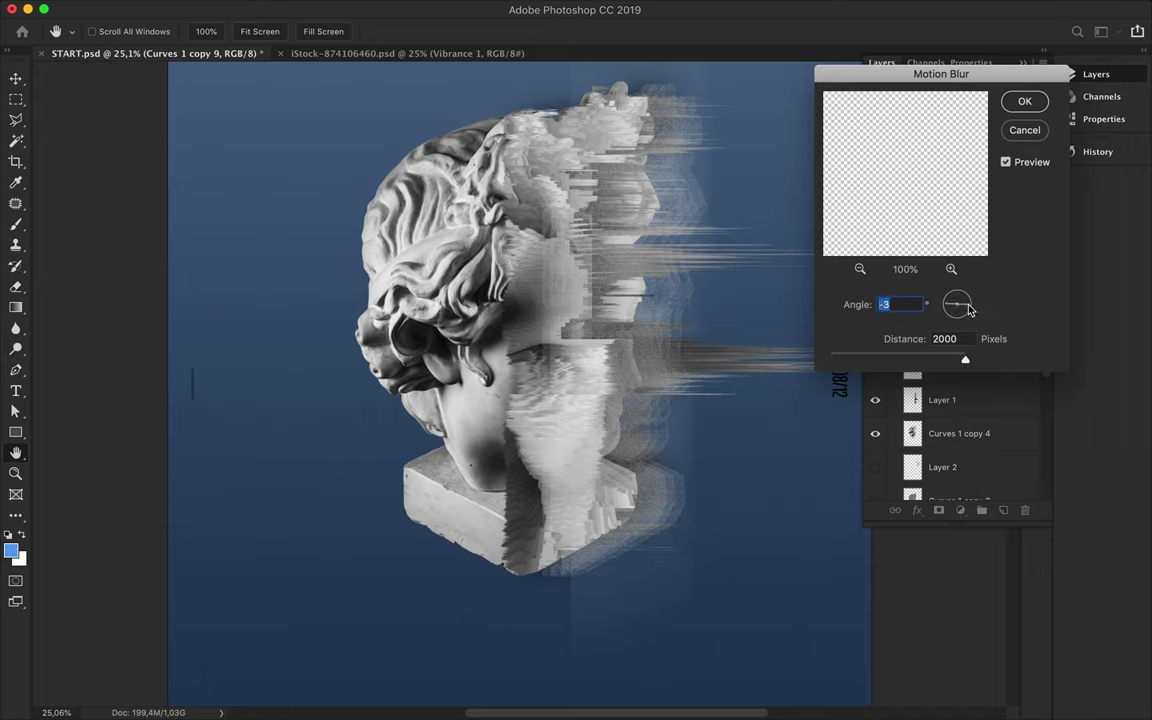
pyautogui.press('Return')
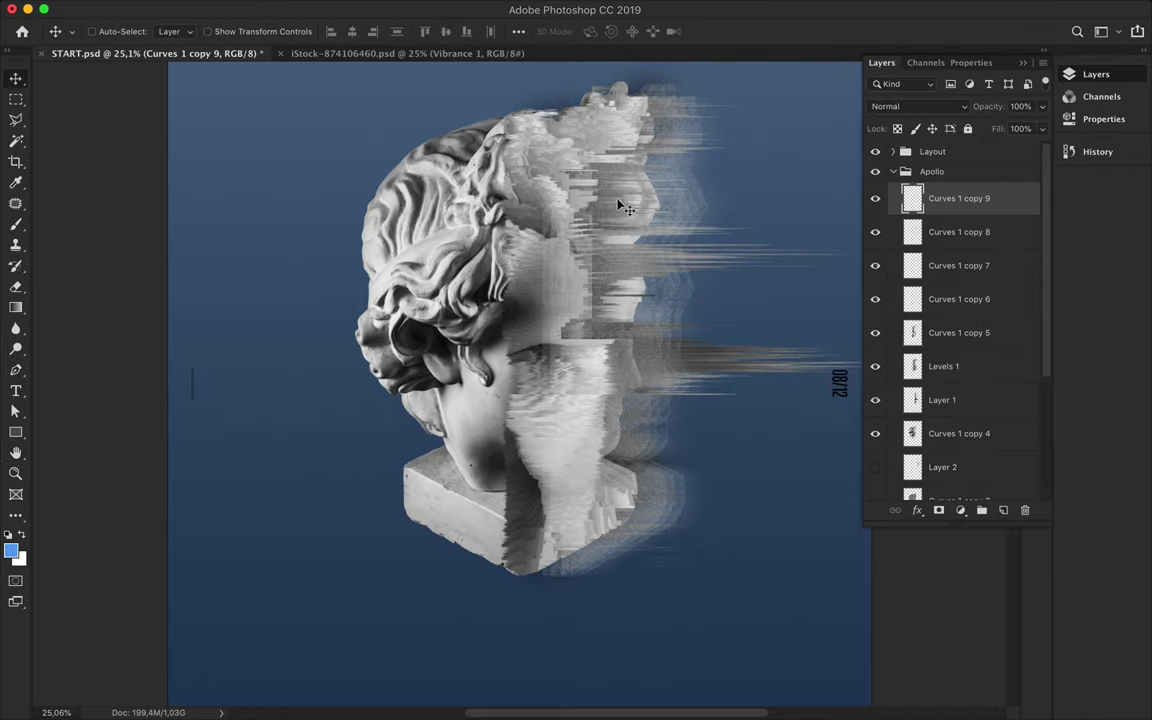
pyautogui.moveTo(711, 300); pyautogui.dragTo(720, 298)
pyautogui.scroll(5, 674, 270)
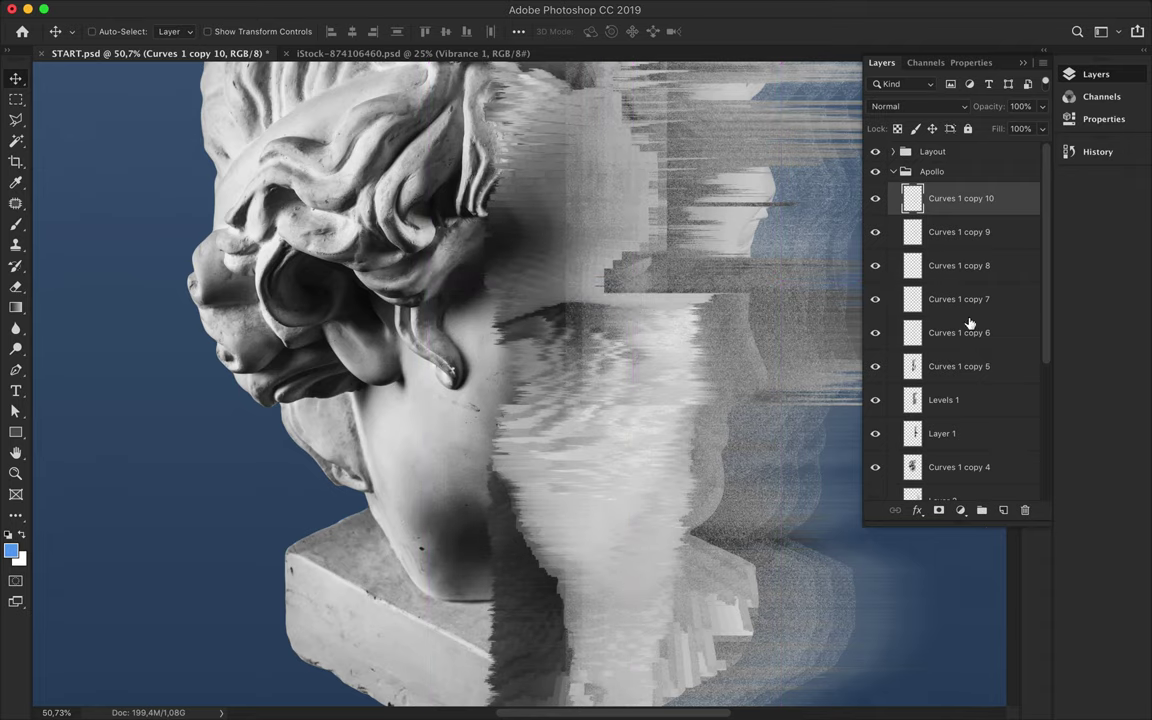
# Apply Find Edges to the new head copy on Curves 1 copy 4.
pyautogui.keyDown('super'); pyautogui.click(540, 360); pyautogui.keyUp('super')
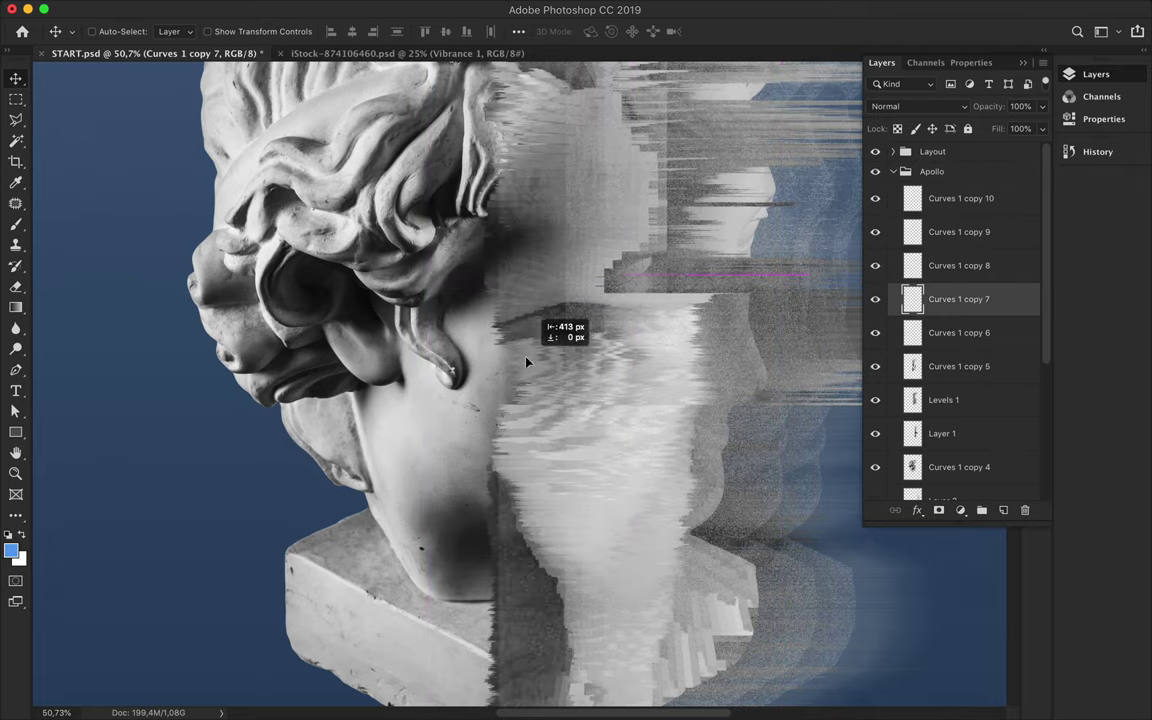
pyautogui.scroll(-3, 524, 366)
pyautogui.scroll(-4, 542, 319)
pyautogui.scroll(5, 491, 274)
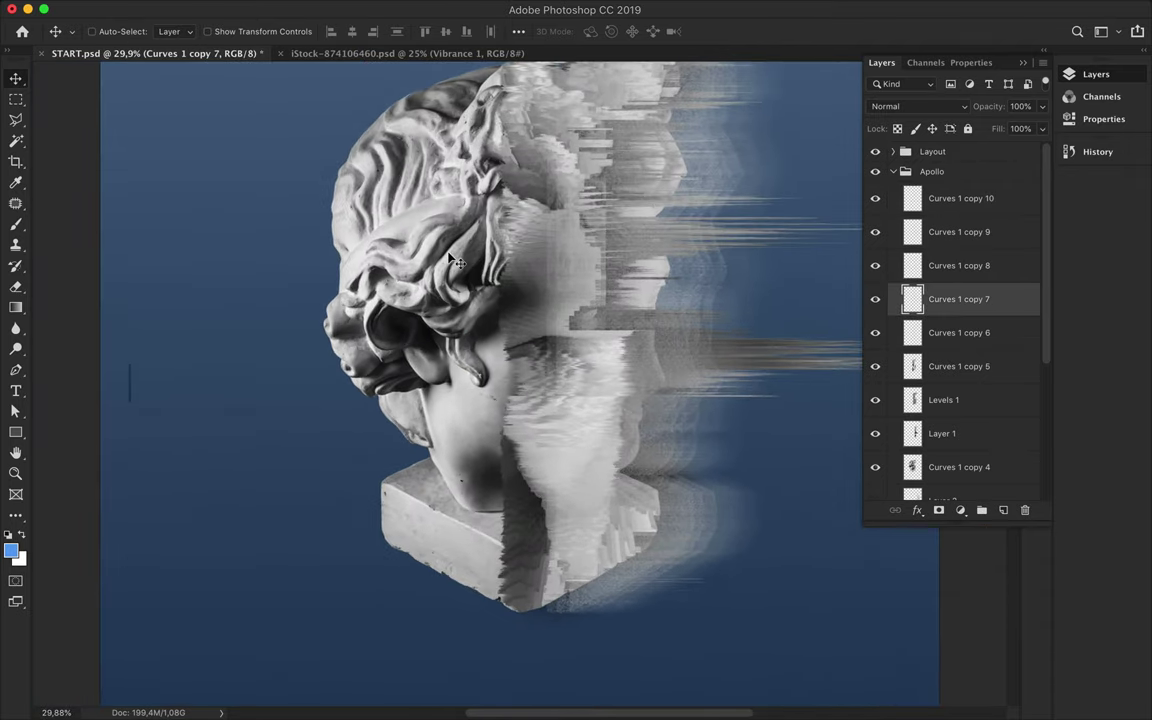
pyautogui.keyDown('super'); pyautogui.click(594, 278); pyautogui.keyUp('super')
pyautogui.scroll(-2, 593, 280)
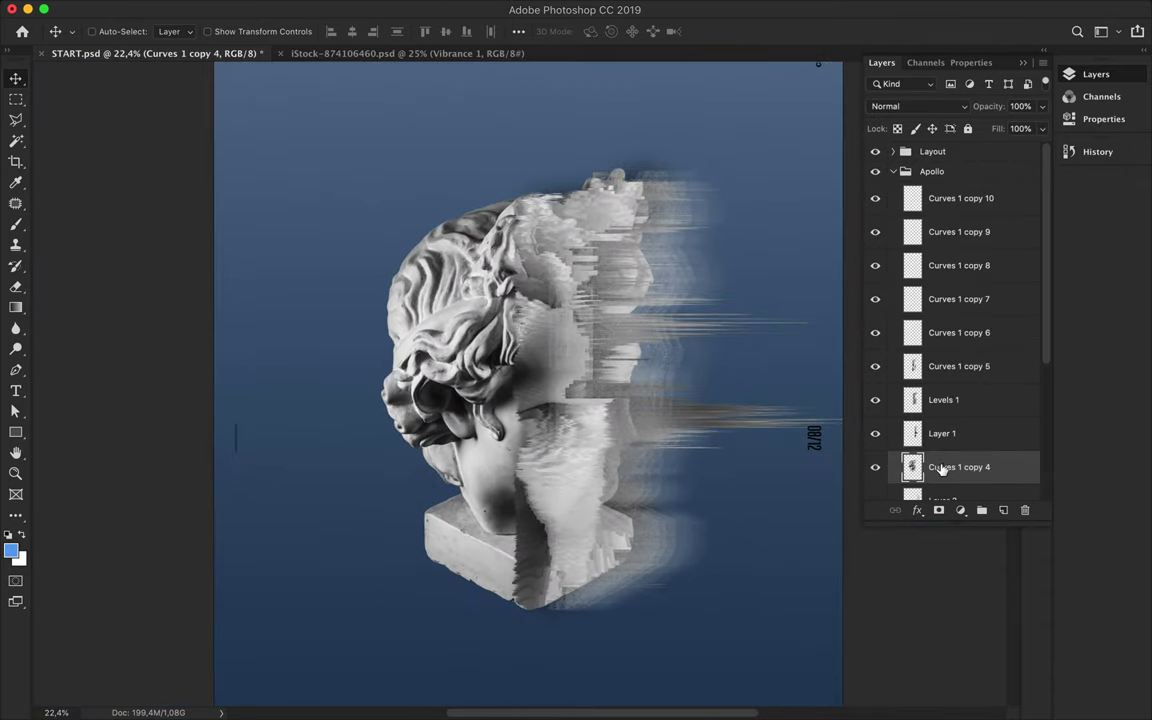
pyautogui.click(398, 8)
pyautogui.click(643, 352)
pyautogui.scroll(10, 400, 300)
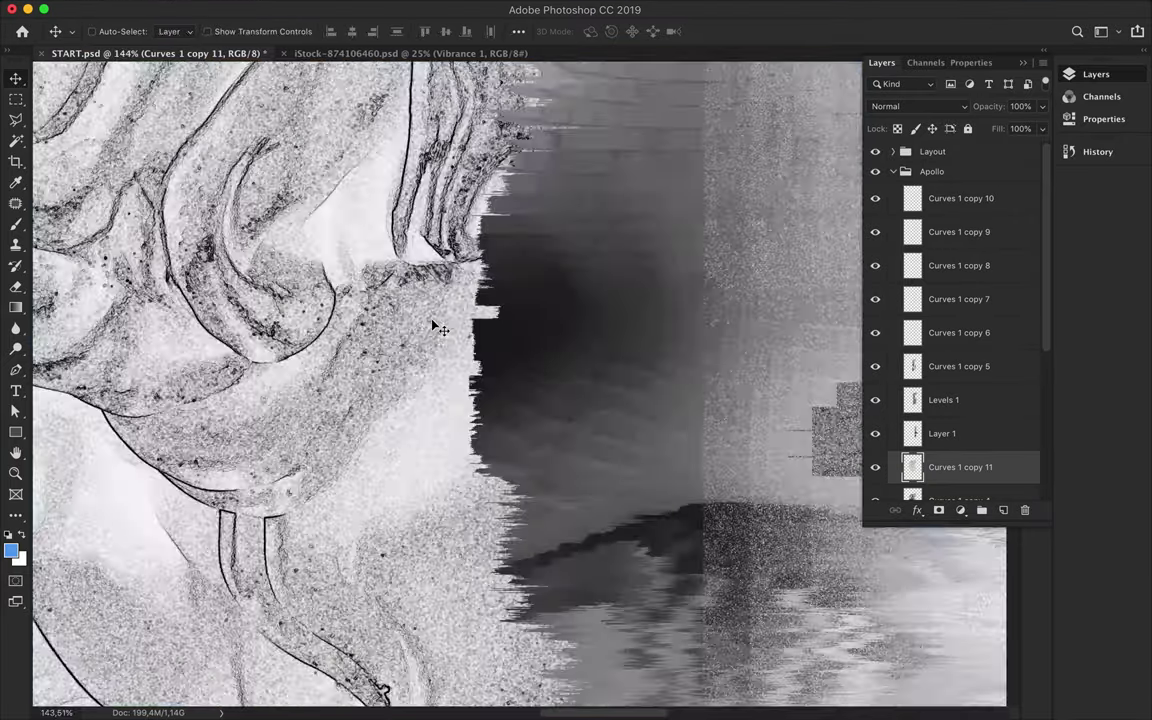
# Fit the poster in view, select all and reposition Curves 1 copy 11.
pyautogui.press('w')
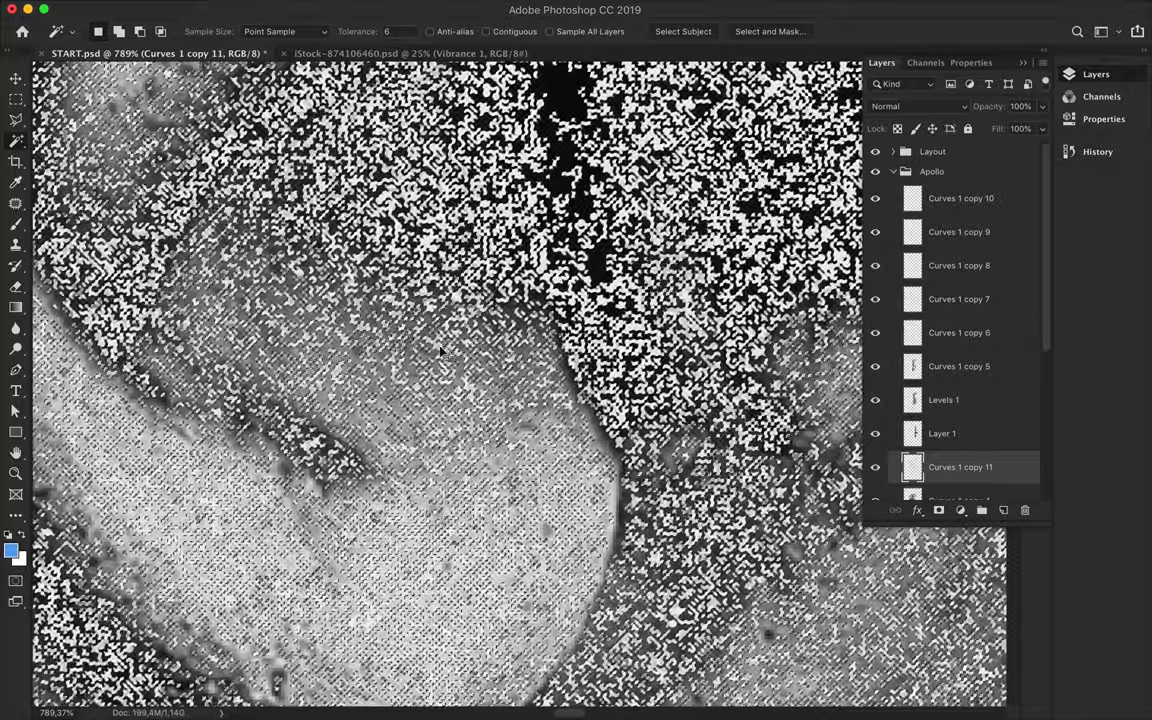
pyautogui.press('m')
pyautogui.hotkey('ctrl', '0')
pyautogui.hotkey('ctrl', 'a')
pyautogui.moveTo(422, 294); pyautogui.dragTo(406, 292)
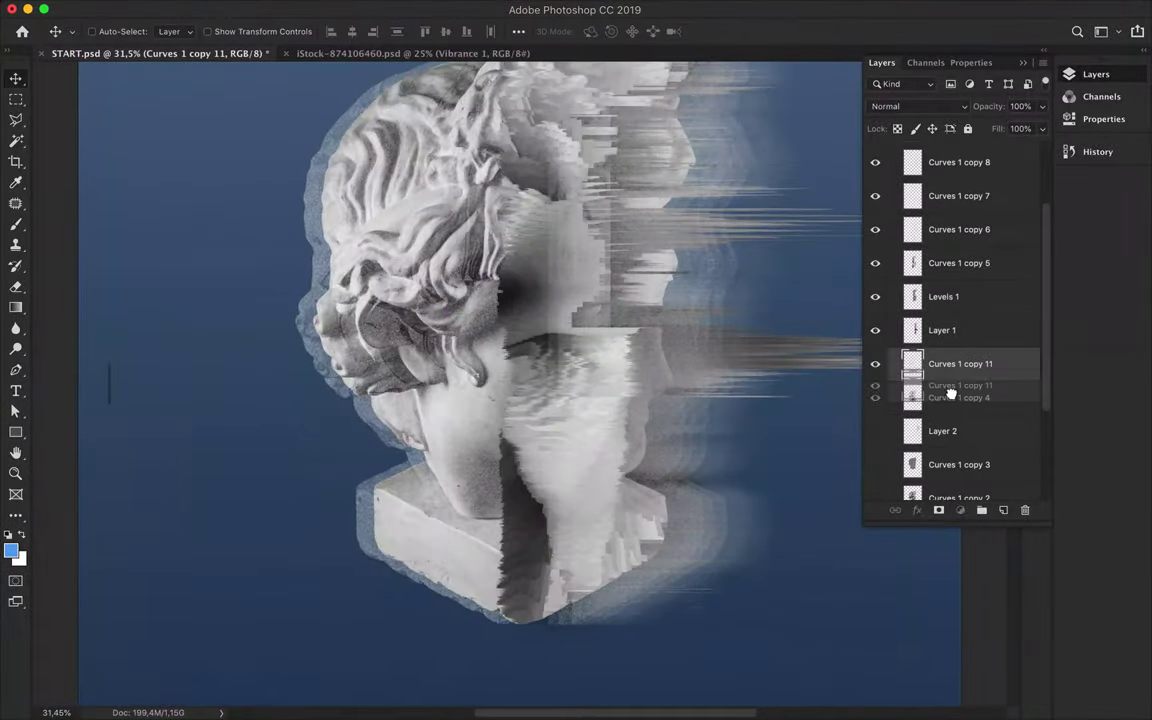
# Duplicate the edge-traced head offset right and apply Wind (Stagger, From the Right).
pyautogui.moveTo(327, 322); pyautogui.dragTo(424, 321)
pyautogui.click(465, 8)
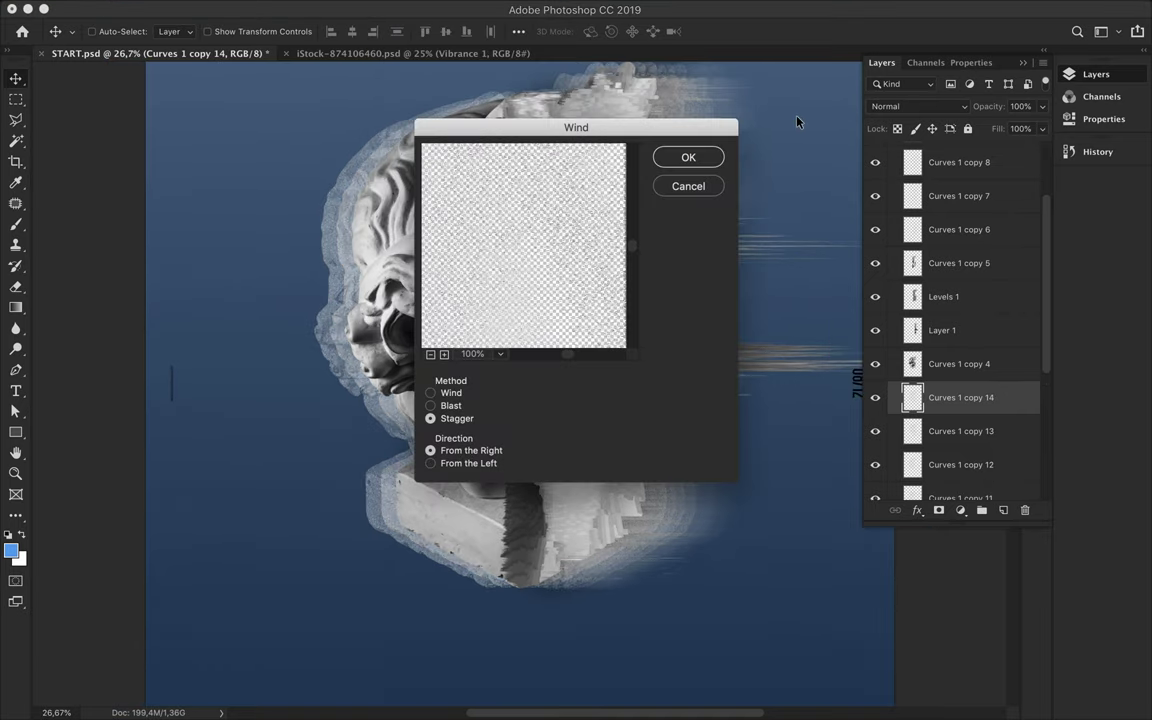
pyautogui.click(681, 156)
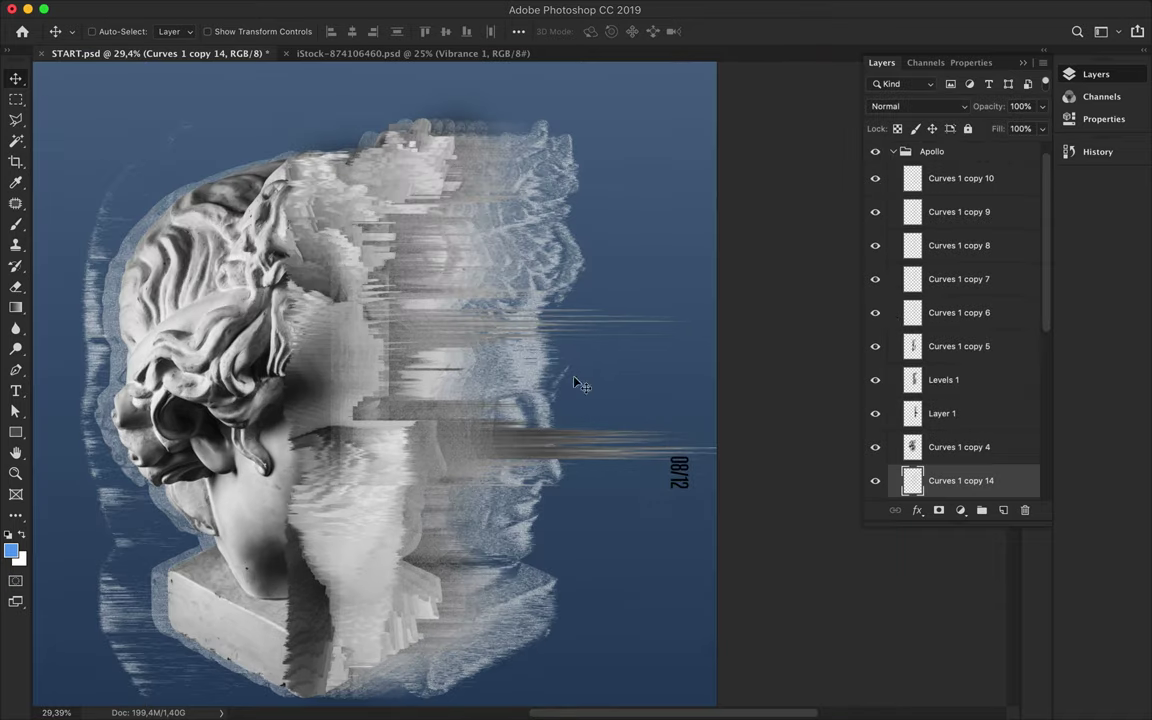
# Move Curves 1 copy 14 above Layer 1 and set its blend mode to Soft Light.
pyautogui.moveTo(943, 447); pyautogui.dragTo(943, 418)
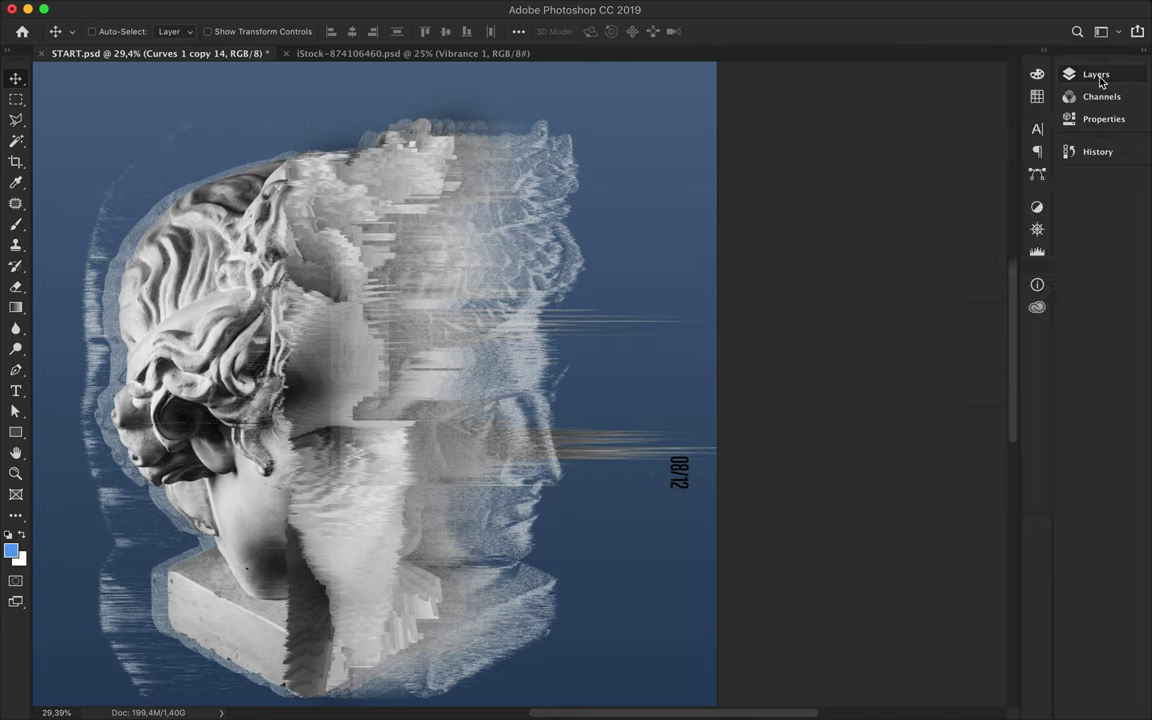
pyautogui.click(918, 106)
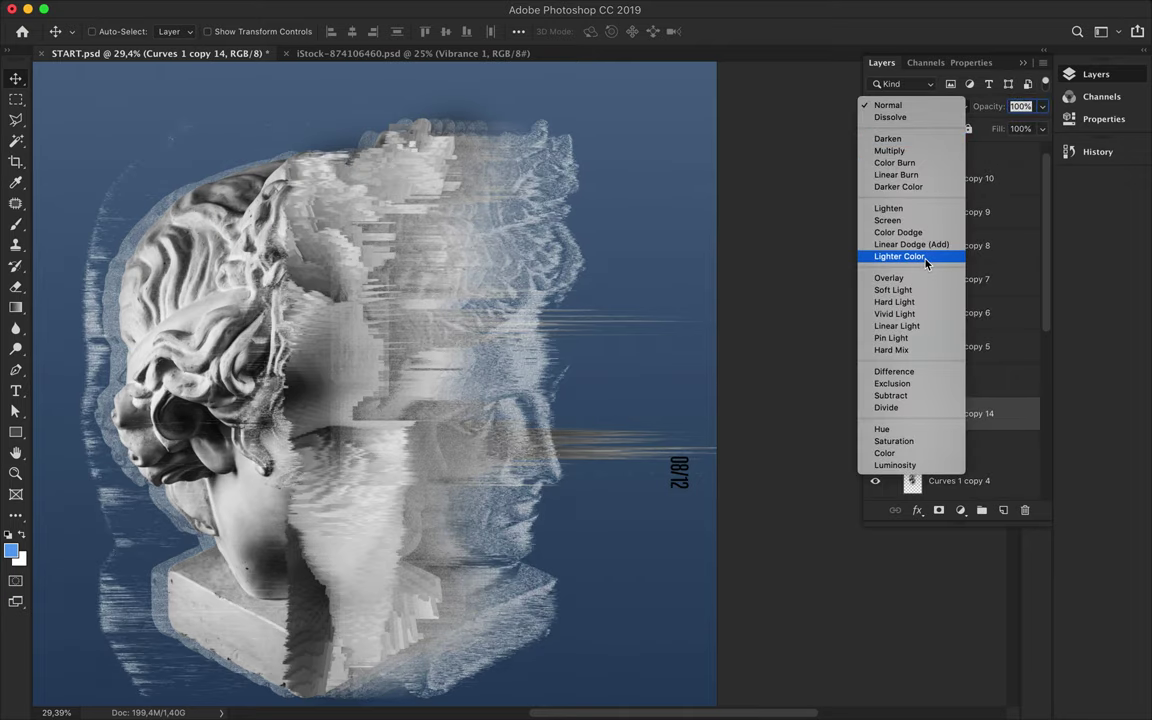
pyautogui.click(893, 289)
pyautogui.scroll(-2, 553, 427)
pyautogui.scroll(-1, 553, 427)
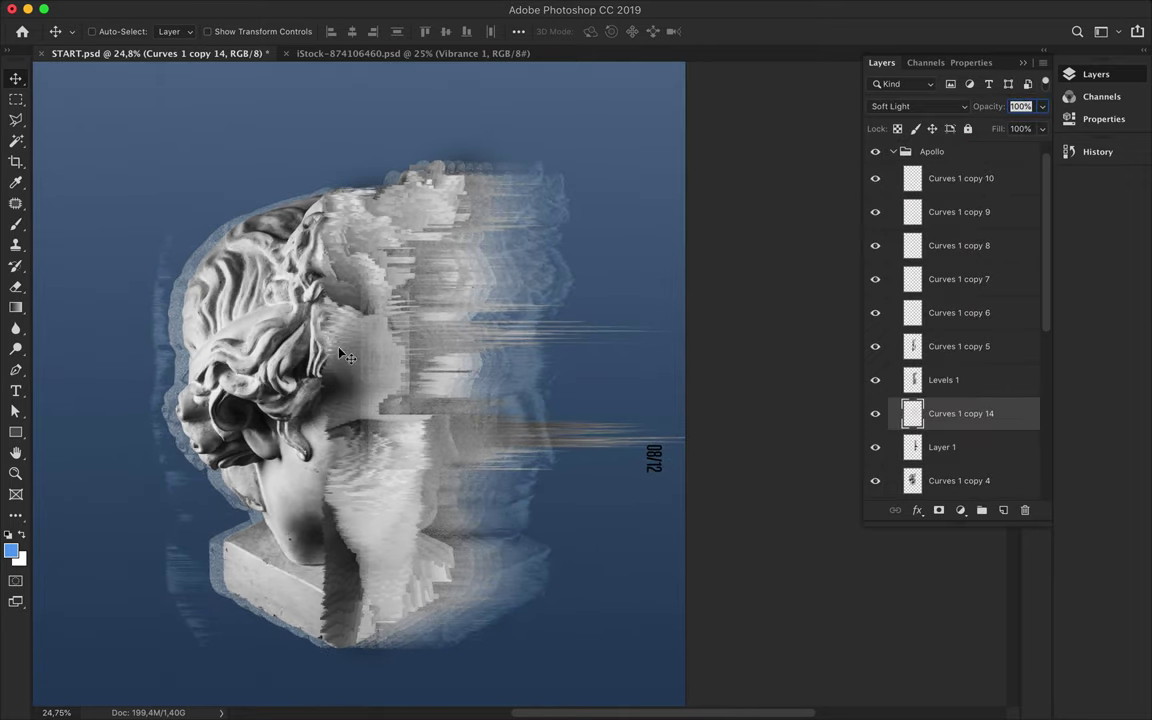
pyautogui.scroll(2, 134, 357)
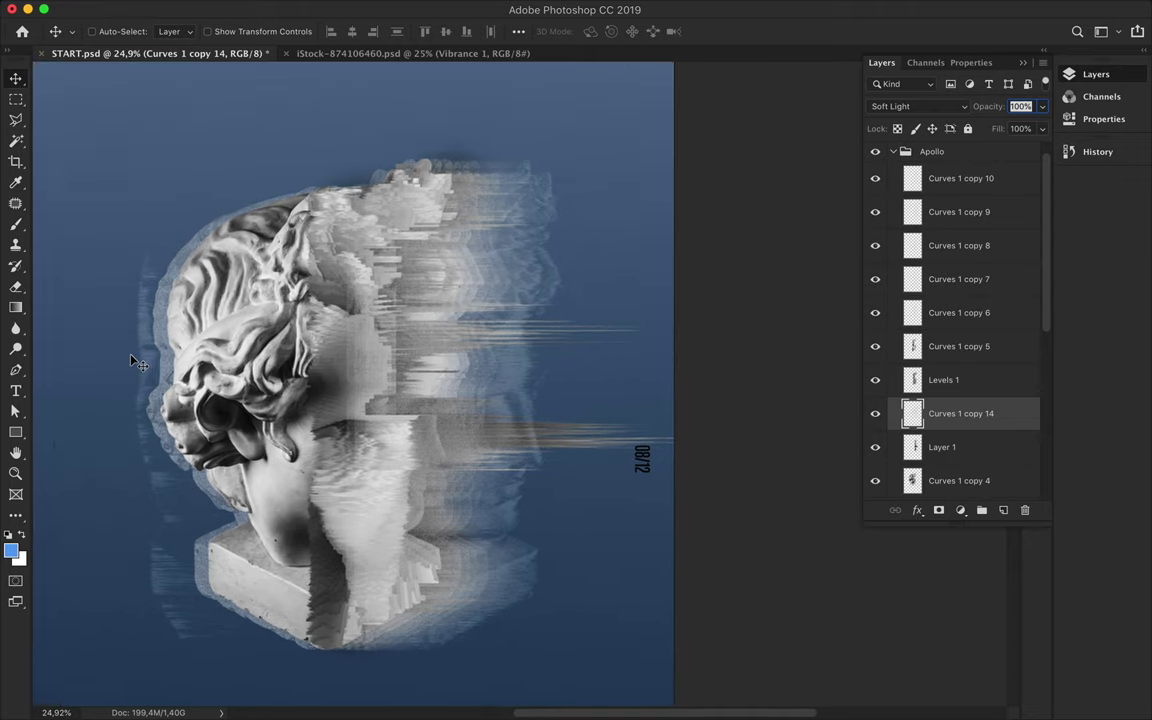
pyautogui.click(958, 481)
# Try Emboss at height 1 and amount 500%, then cancel it.
pyautogui.click(463, 8)
pyautogui.moveTo(407, 305)
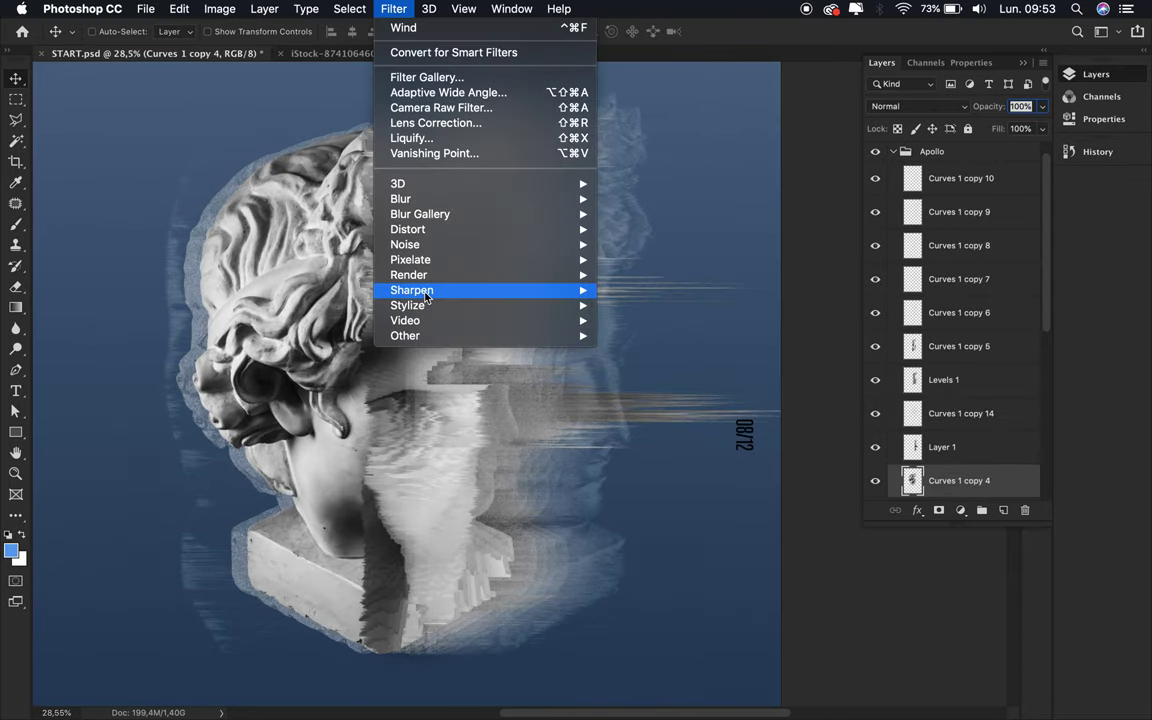
pyautogui.click(700, 321)
pyautogui.moveTo(238, 291); pyautogui.dragTo(31, 290)
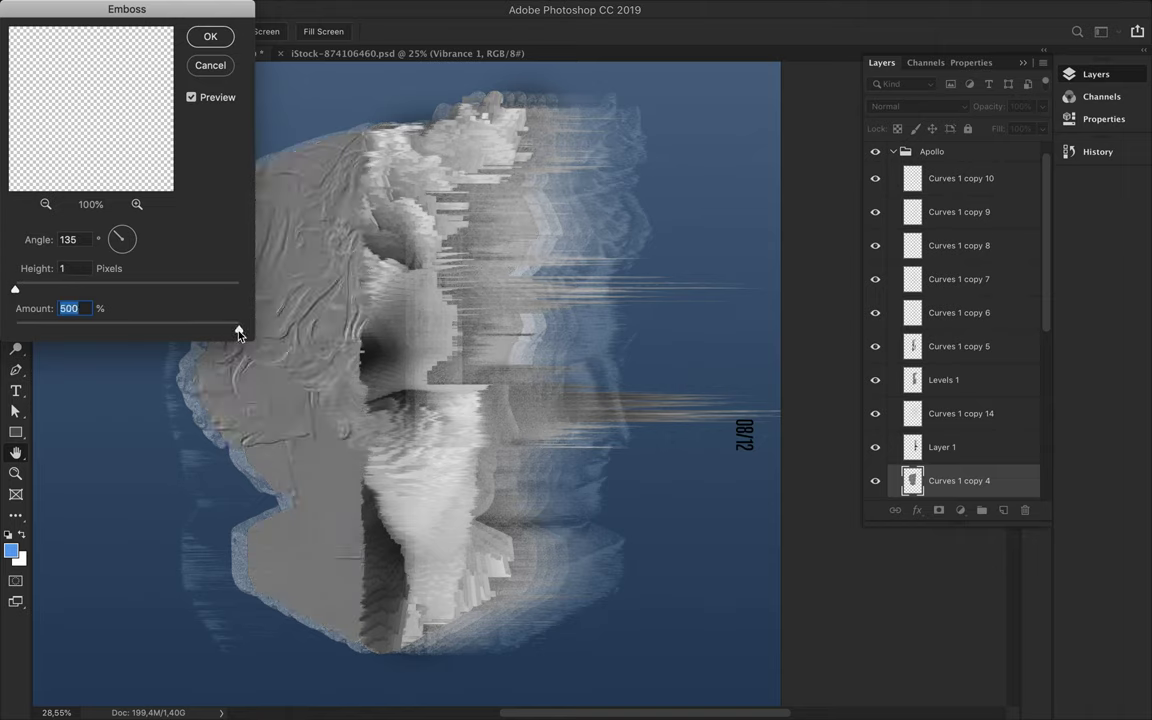
pyautogui.moveTo(118, 291); pyautogui.dragTo(240, 290)
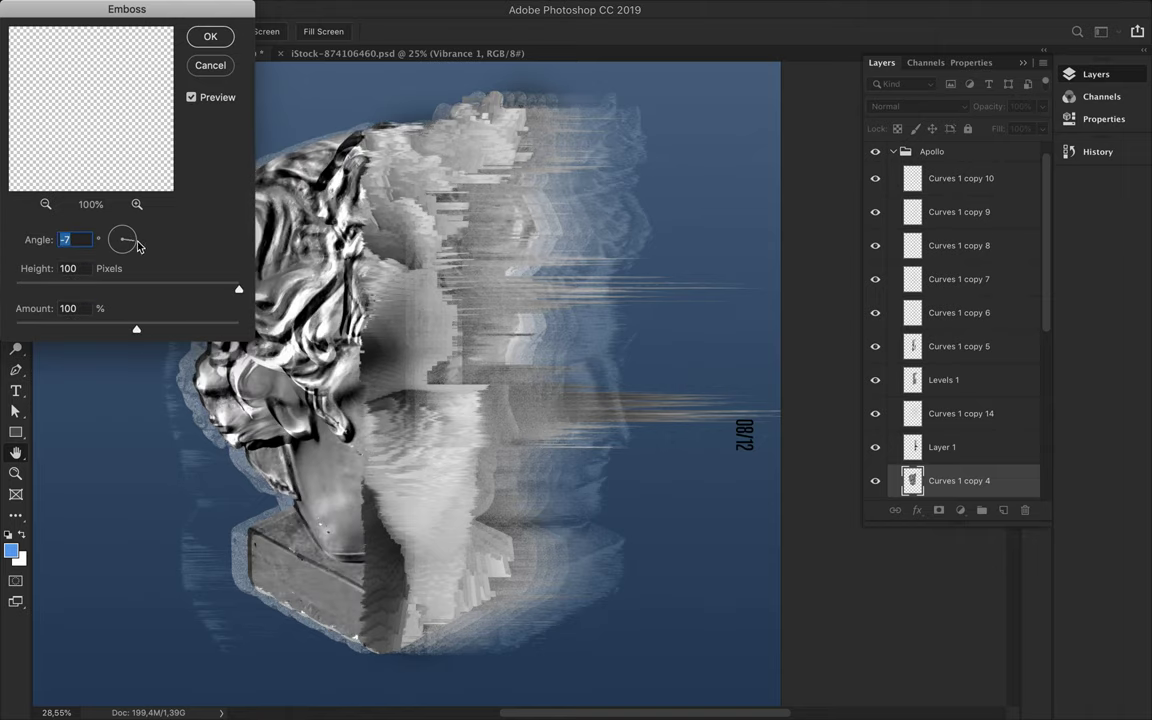
pyautogui.press('Escape')
# Preview Diffuse in Darken Only and Anisotropic modes, then cancel it.
pyautogui.click(393, 8)
pyautogui.moveTo(407, 305)
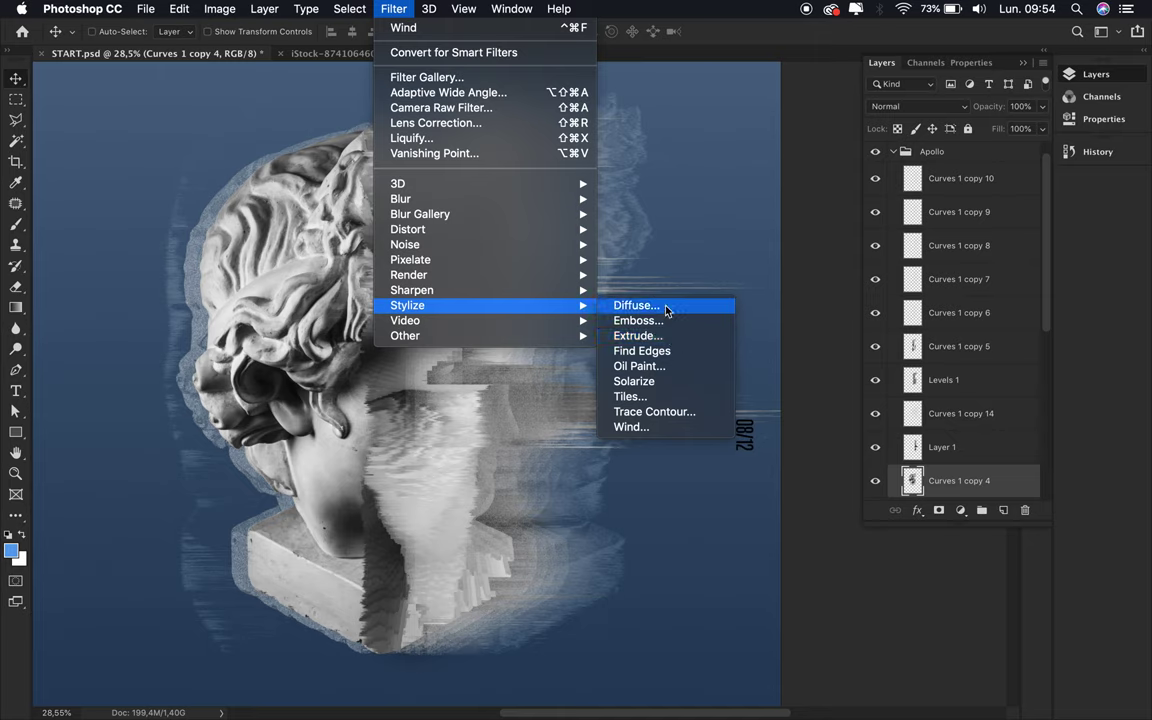
pyautogui.click(634, 305)
pyautogui.click(22, 252)
pyautogui.click(45, 204)
pyautogui.click(22, 296)
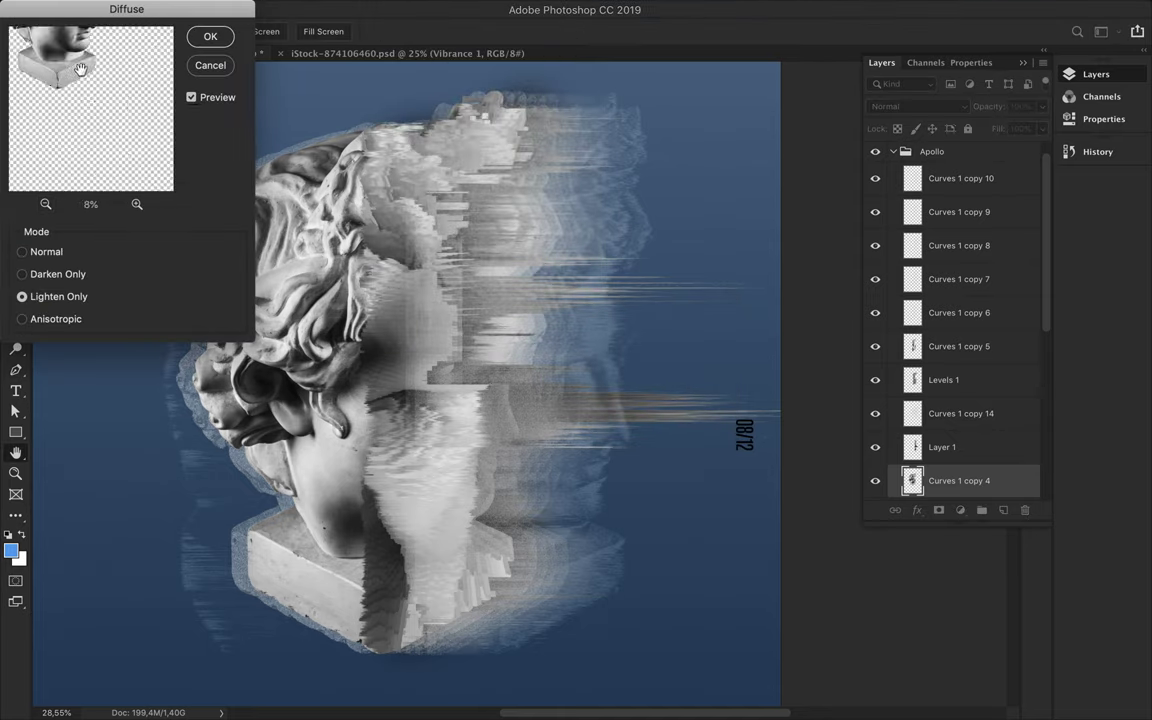
pyautogui.click(137, 204)
pyautogui.click(137, 204)
pyautogui.click(22, 274)
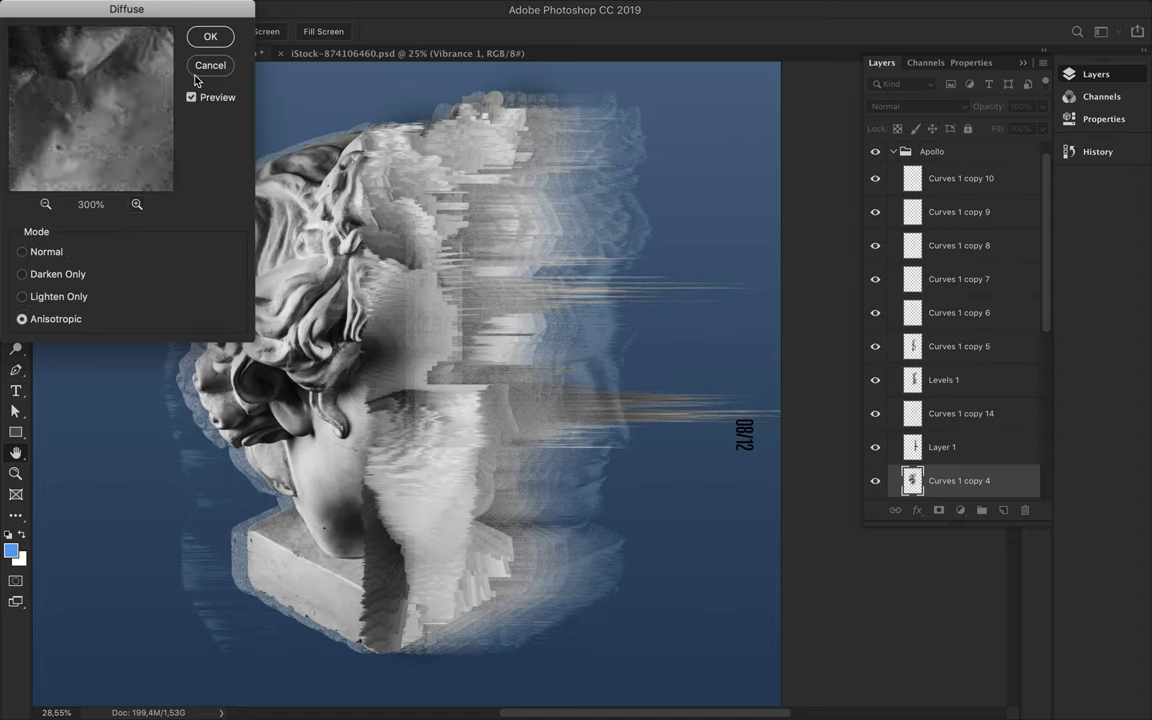
pyautogui.click(208, 66)
# Try Maximum at radius 10 and an Offset shift, cancelling both.
pyautogui.click(391, 10)
pyautogui.click(635, 378)
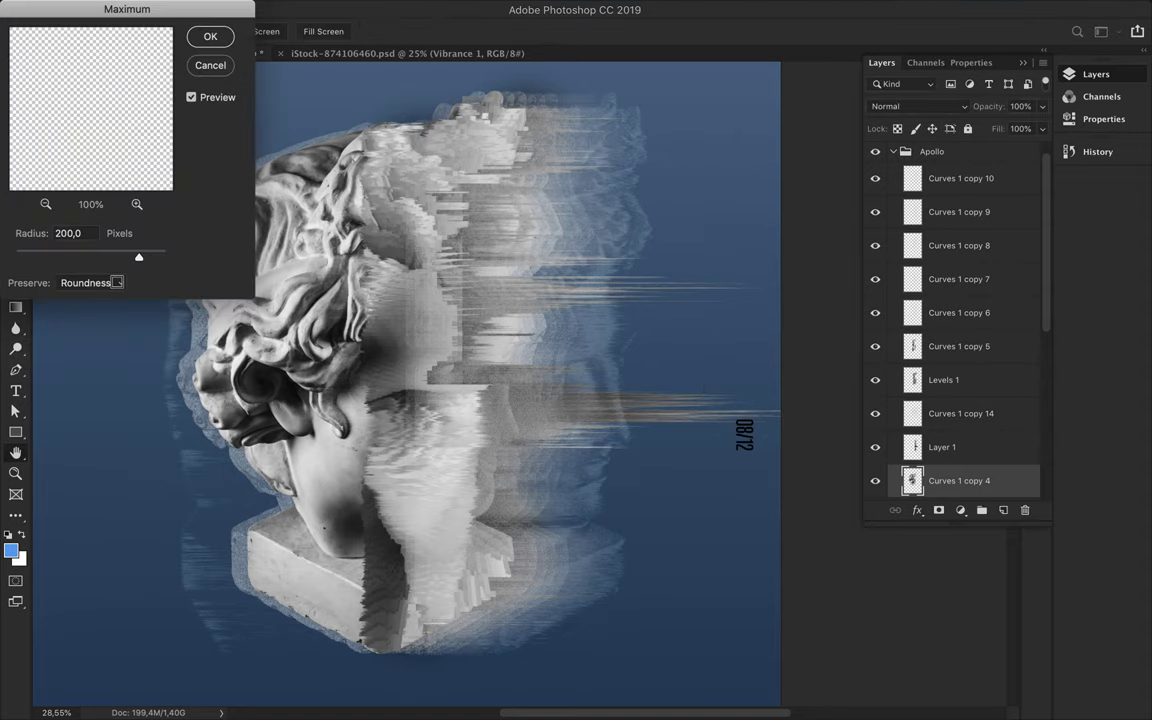
pyautogui.moveTo(139, 257); pyautogui.dragTo(24, 259)
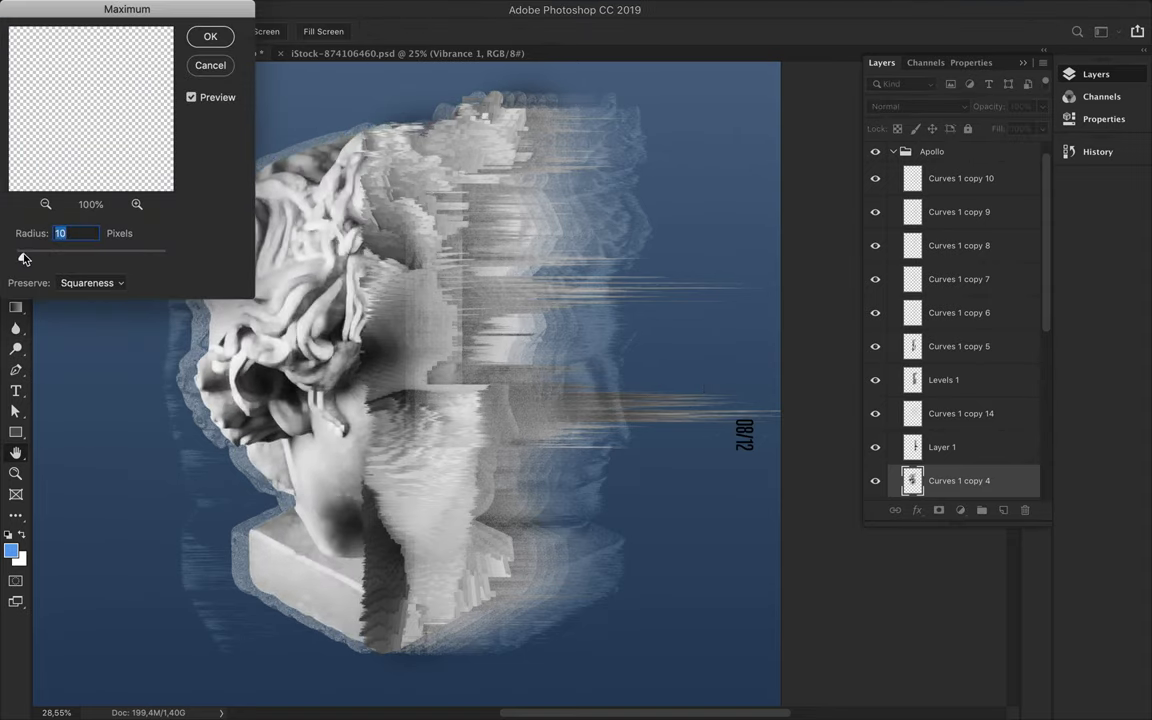
pyautogui.click(210, 66)
pyautogui.click(391, 10)
pyautogui.click(630, 417)
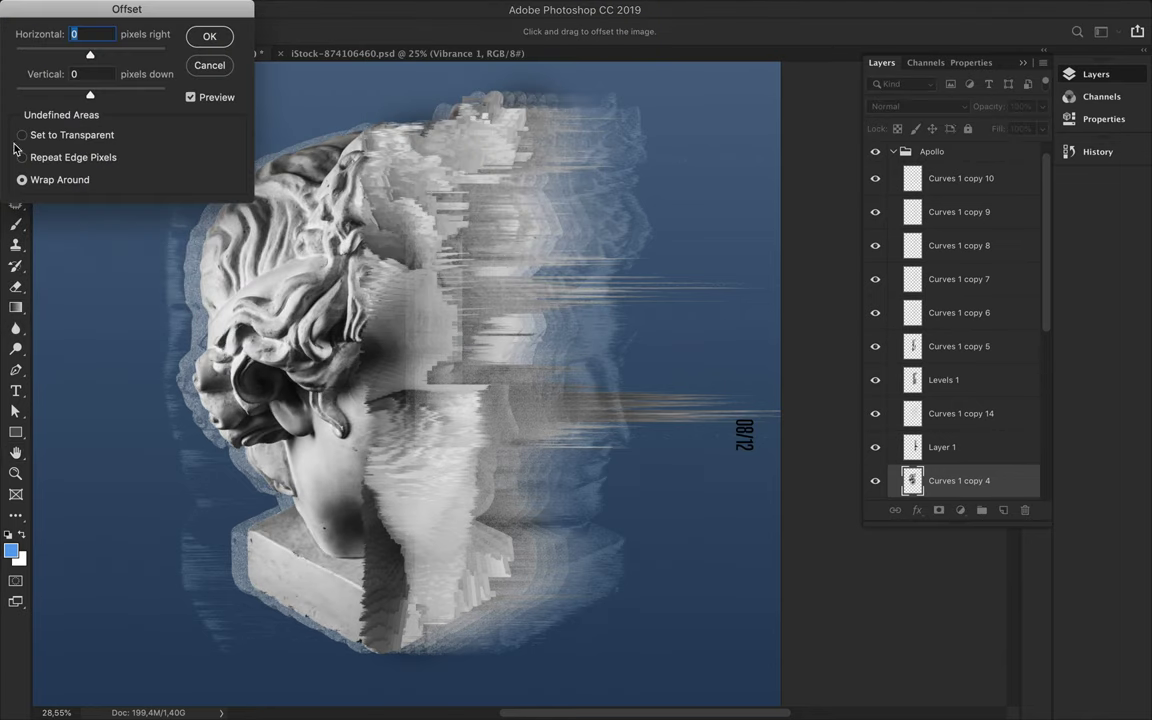
pyautogui.moveTo(91, 56); pyautogui.dragTo(98, 96)
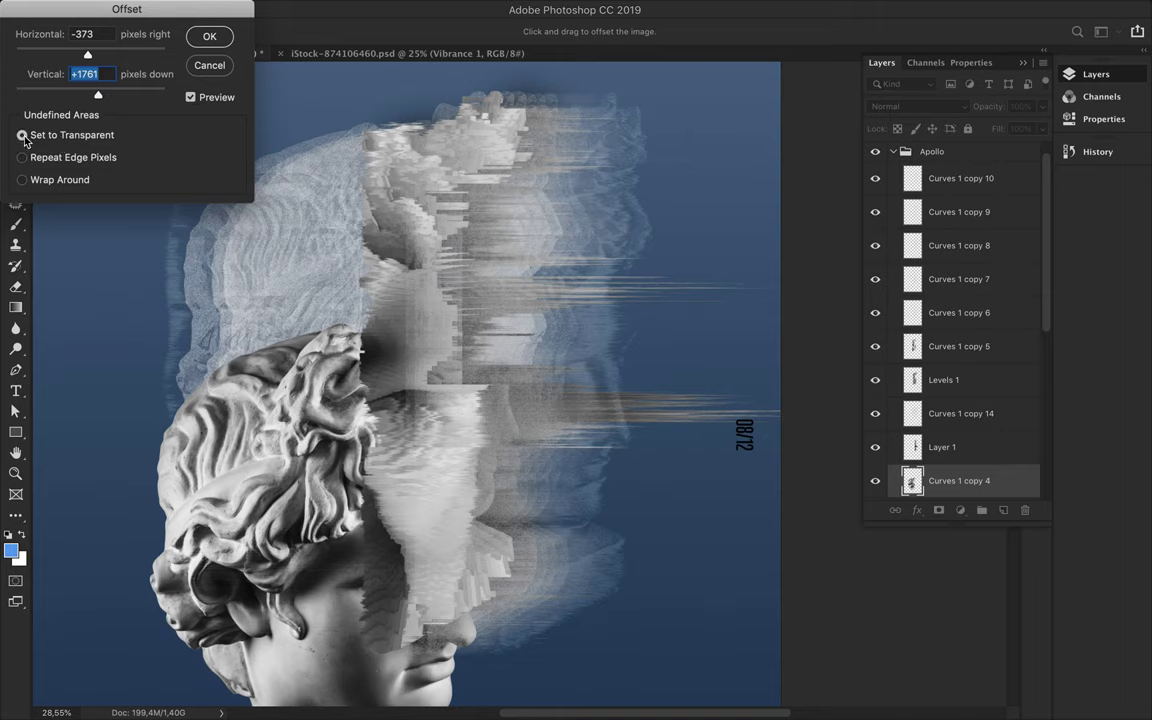
pyautogui.click(209, 65)
# Apply HSB/HSL and then Solarize to the statue, undoing each.
pyautogui.click(391, 10)
pyautogui.click(630, 365)
pyautogui.click(651, 244)
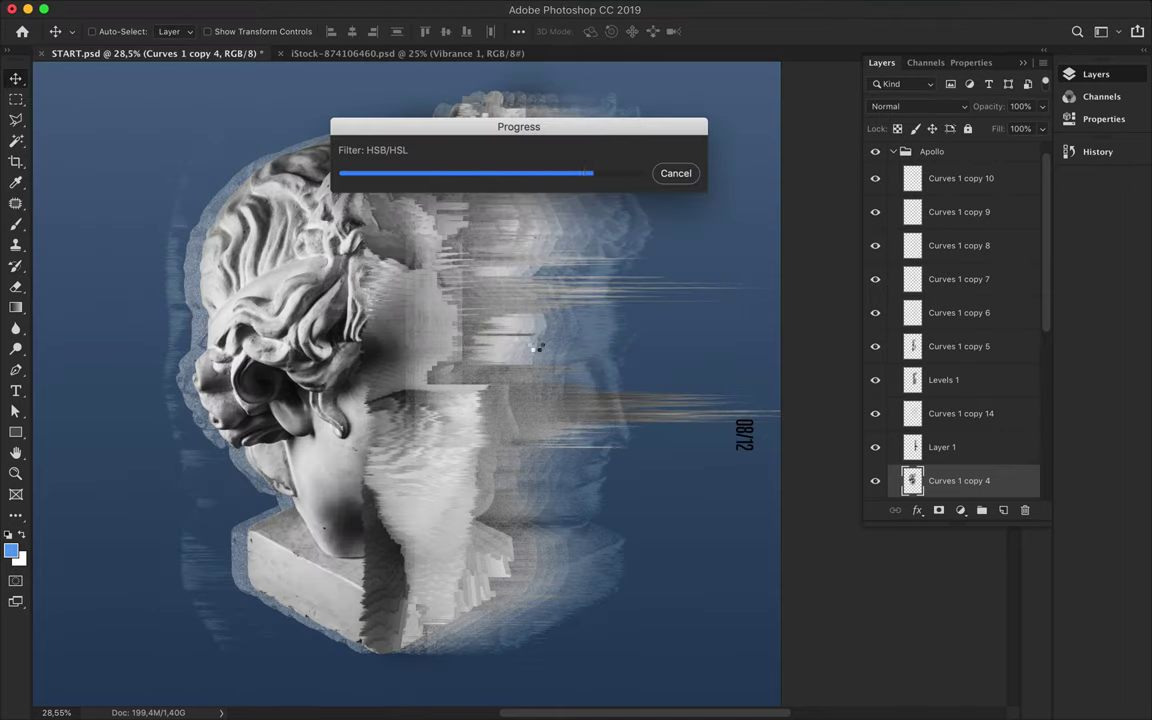
pyautogui.hotkey('ctrl', 'z')
pyautogui.click(393, 9)
pyautogui.moveTo(407, 305)
pyautogui.click(630, 384)
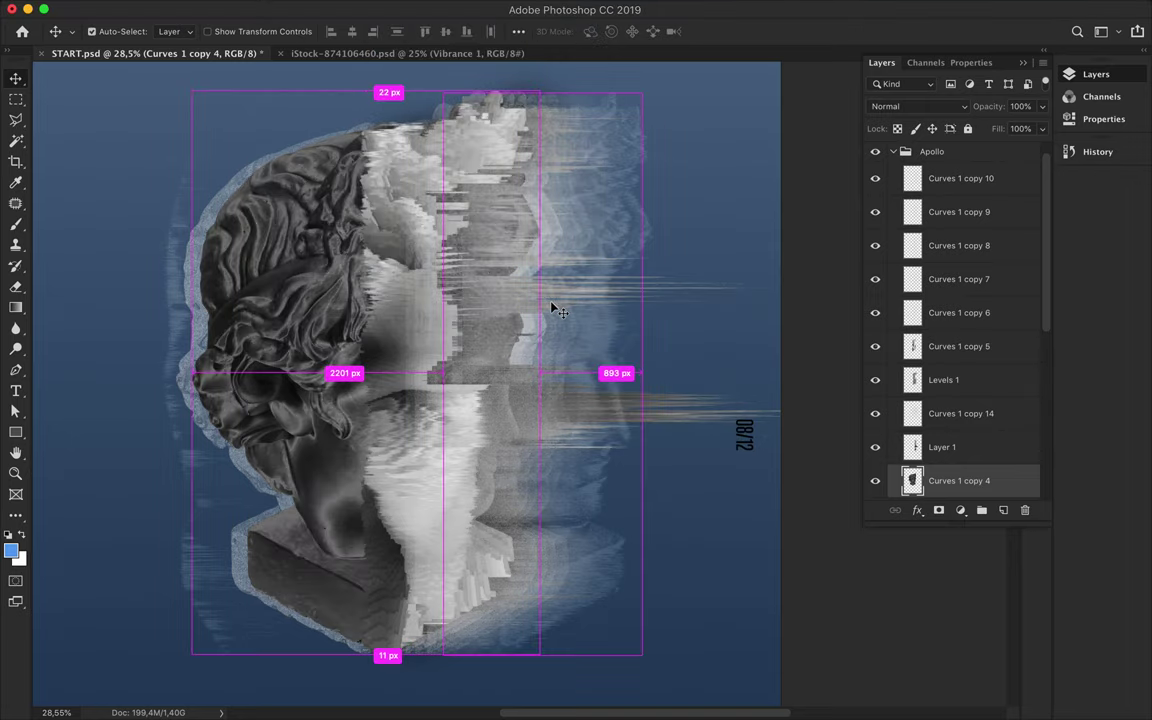
pyautogui.hotkey('ctrl', 'z')
# Apply Extrude with 21-pixel Blocks, depth 255, Level-based to the statue.
pyautogui.click(393, 9)
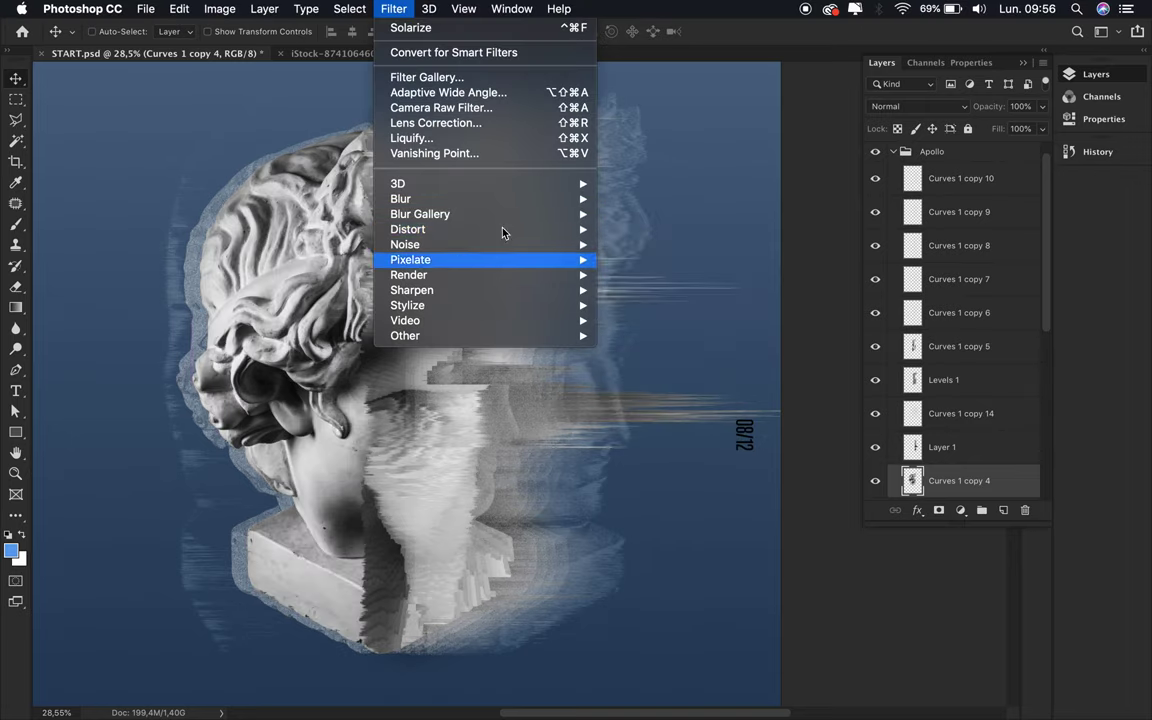
pyautogui.moveTo(409, 275)
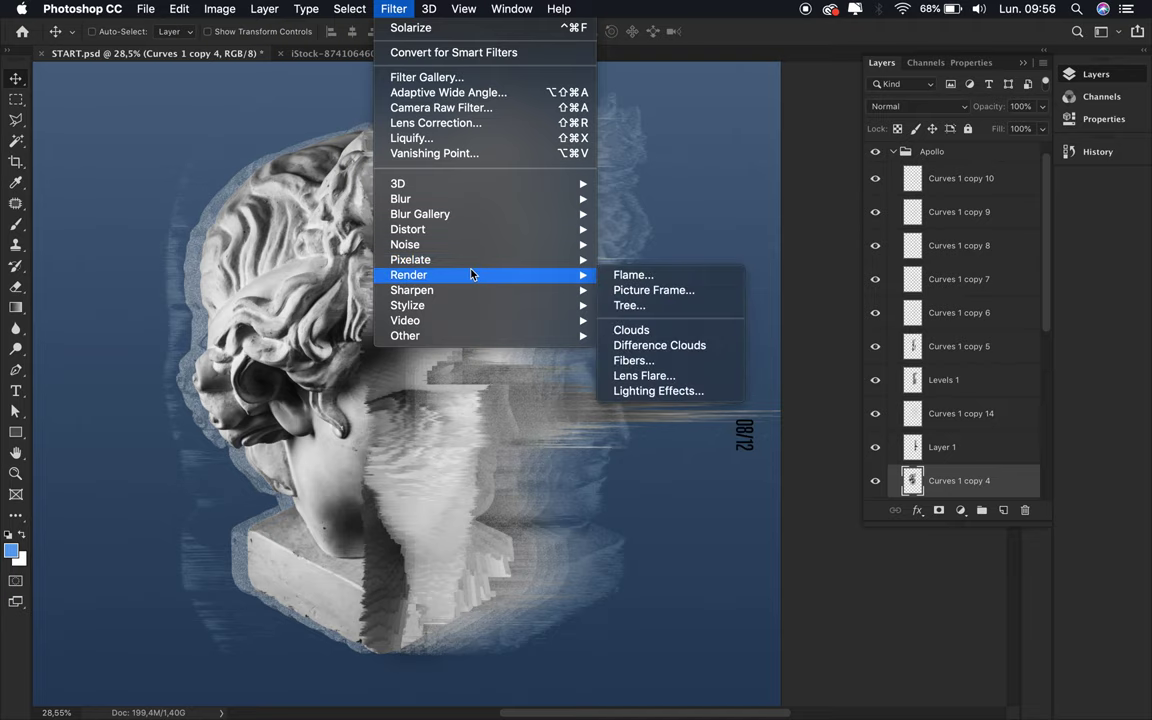
pyautogui.click(646, 347)
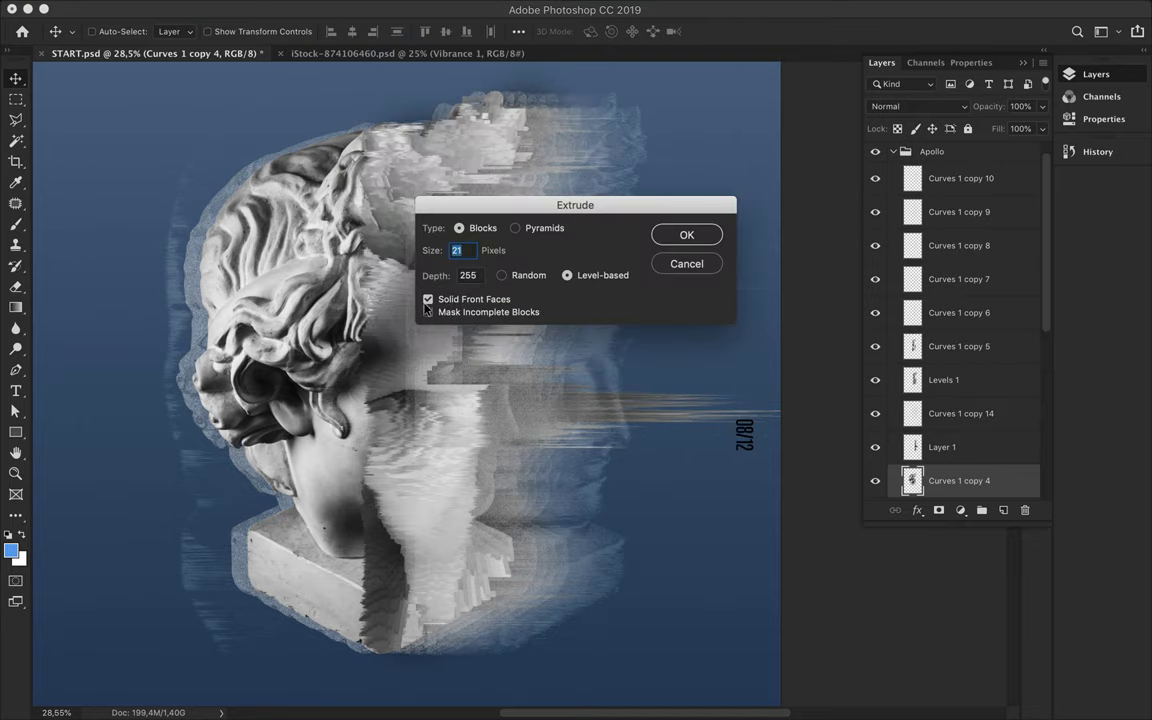
pyautogui.press('Return')
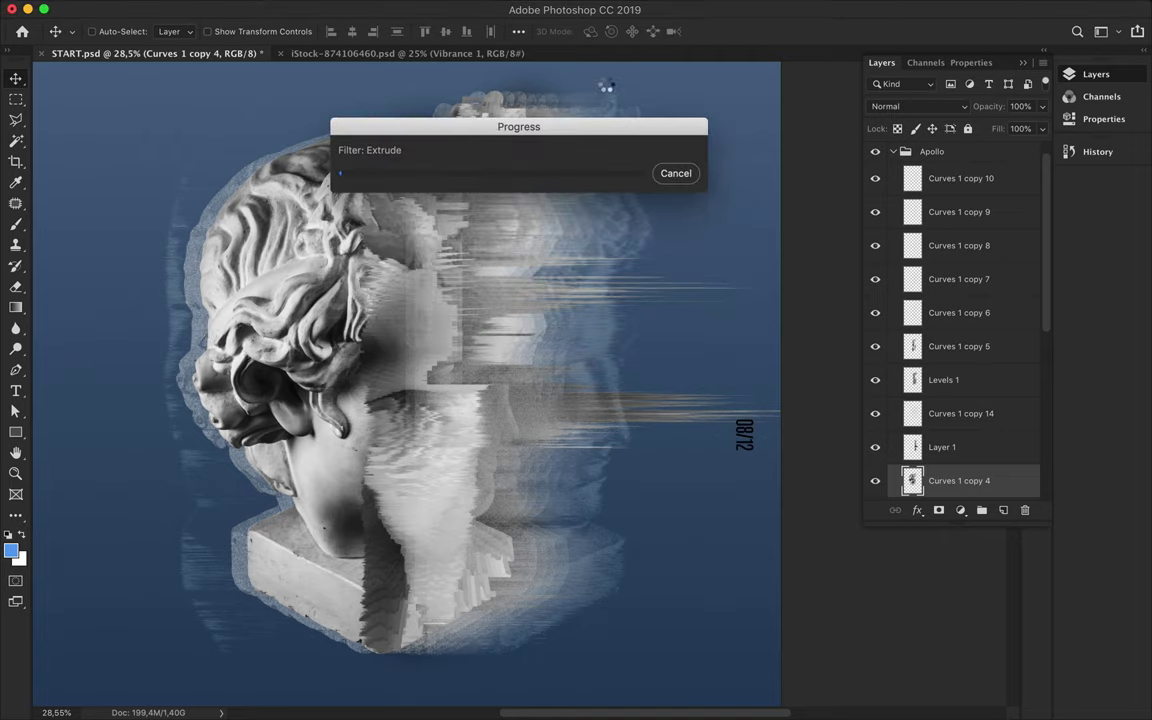
pyautogui.moveTo(640, 128); pyautogui.dragTo(669, 108)
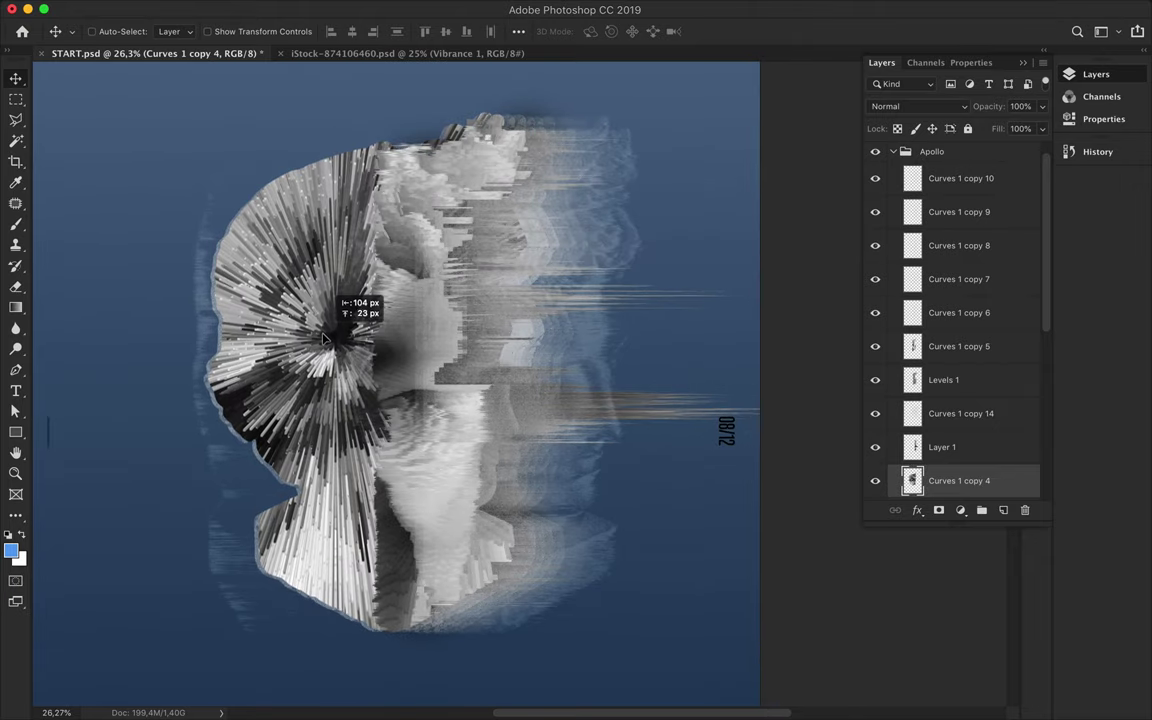
# Apply Spherize to the spiky head and scale it down to about 69%.
pyautogui.click(393, 8)
pyautogui.click(638, 305)
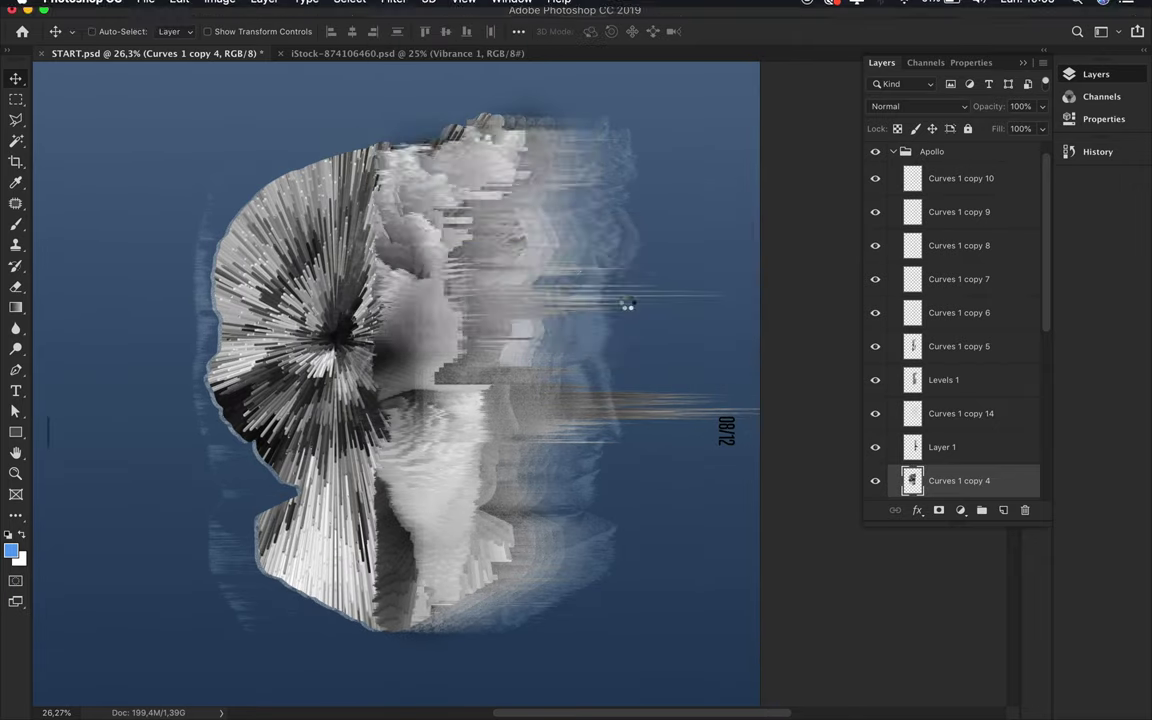
pyautogui.click(688, 170)
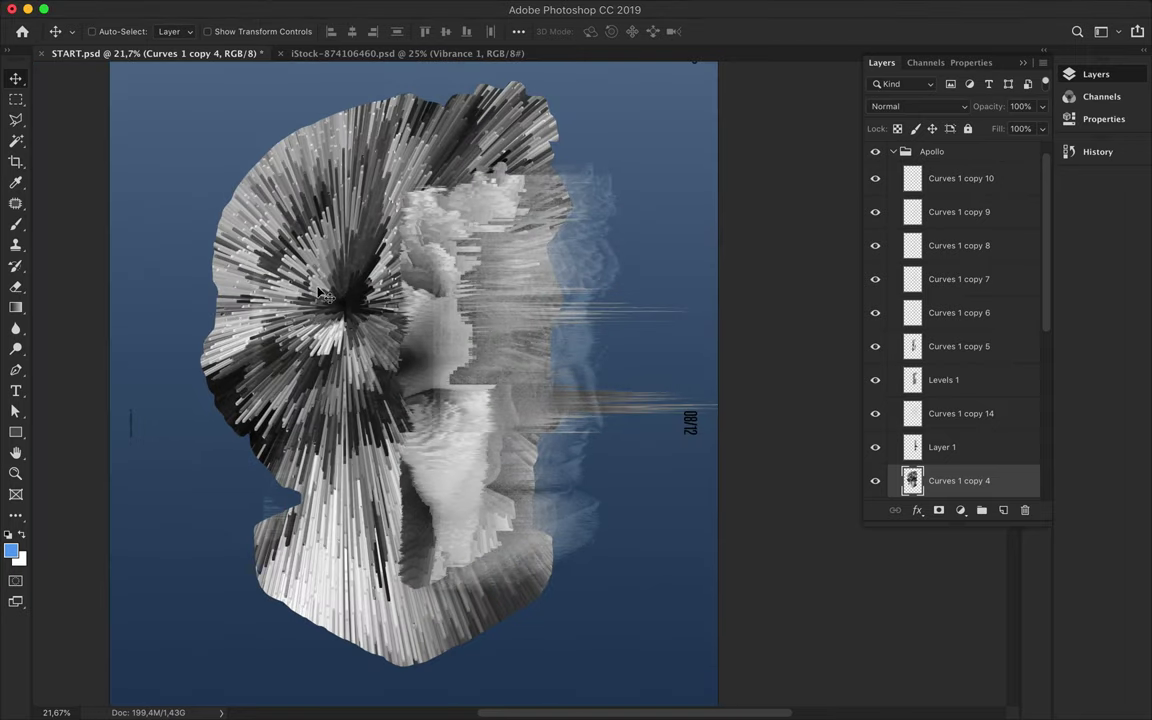
pyautogui.hotkey('ctrl', 't')
pyautogui.moveTo(200, 121); pyautogui.dragTo(257, 170)
pyautogui.press('Return')
# Reapply Spherize for more bulge and test a 78% scale without keeping it.
pyautogui.click(393, 8)
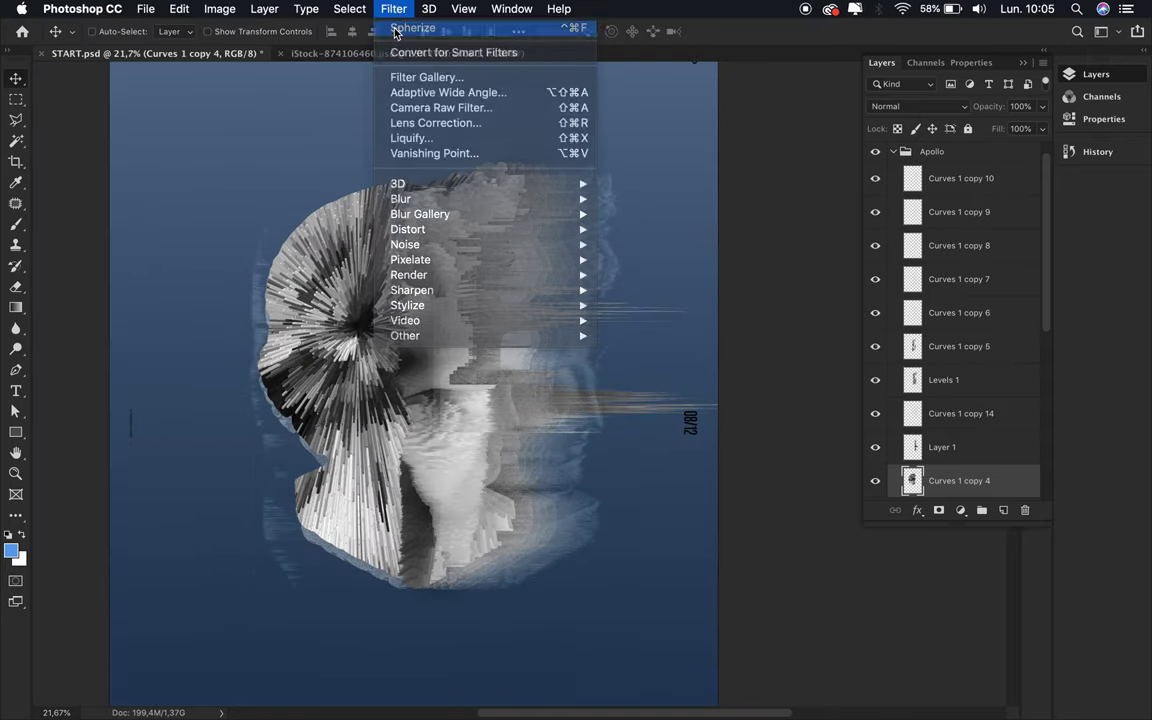
pyautogui.click(358, 24)
pyautogui.click(390, 8)
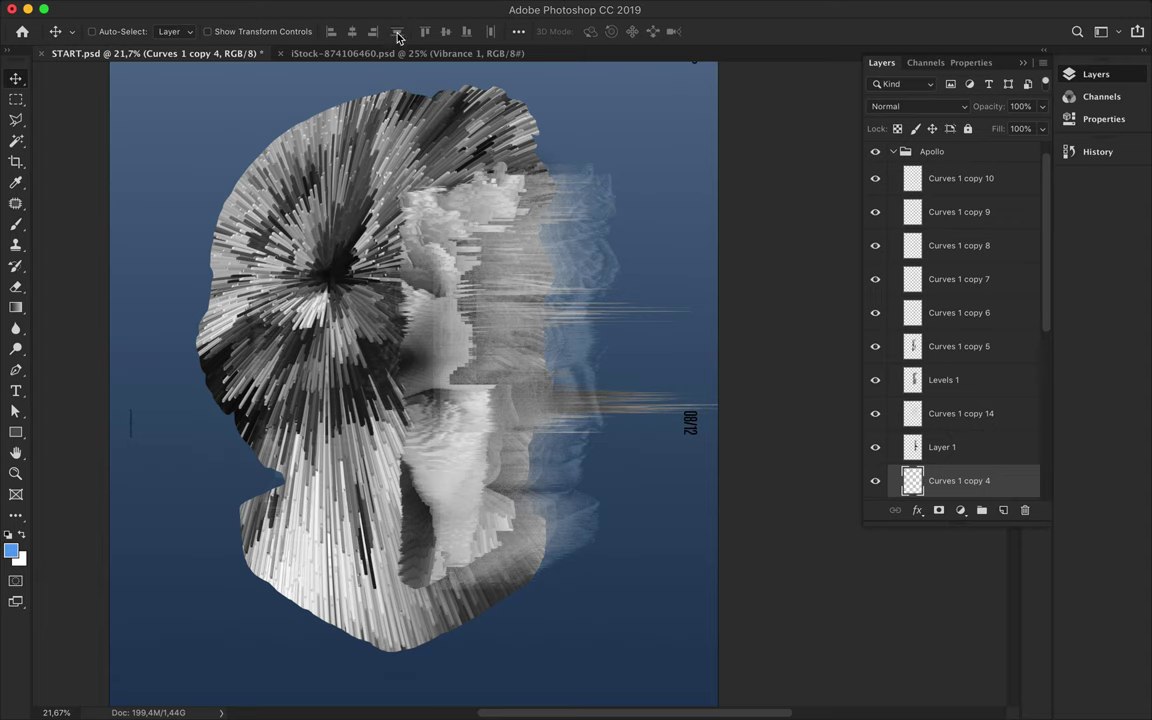
pyautogui.hotkey('ctrl', 't')
pyautogui.moveTo(200, 380)
pyautogui.mouseDown()
pyautogui.moveTo(268, 401)
pyautogui.moveTo(300, 385)
pyautogui.mouseUp()
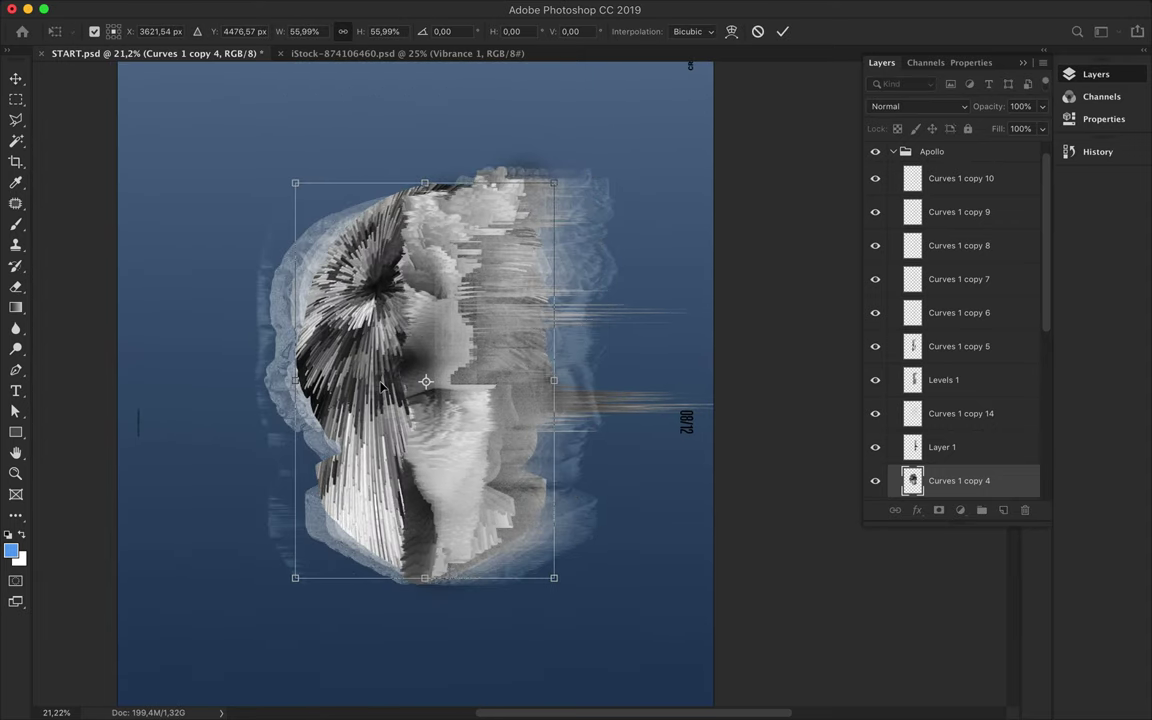
pyautogui.press('Escape')
# Move the head layer below Curves 1 in Overlay mode, enlarged to about 112%.
pyautogui.moveTo(959, 480); pyautogui.dragTo(955, 415)
pyautogui.hotkey('ctrl', '0')
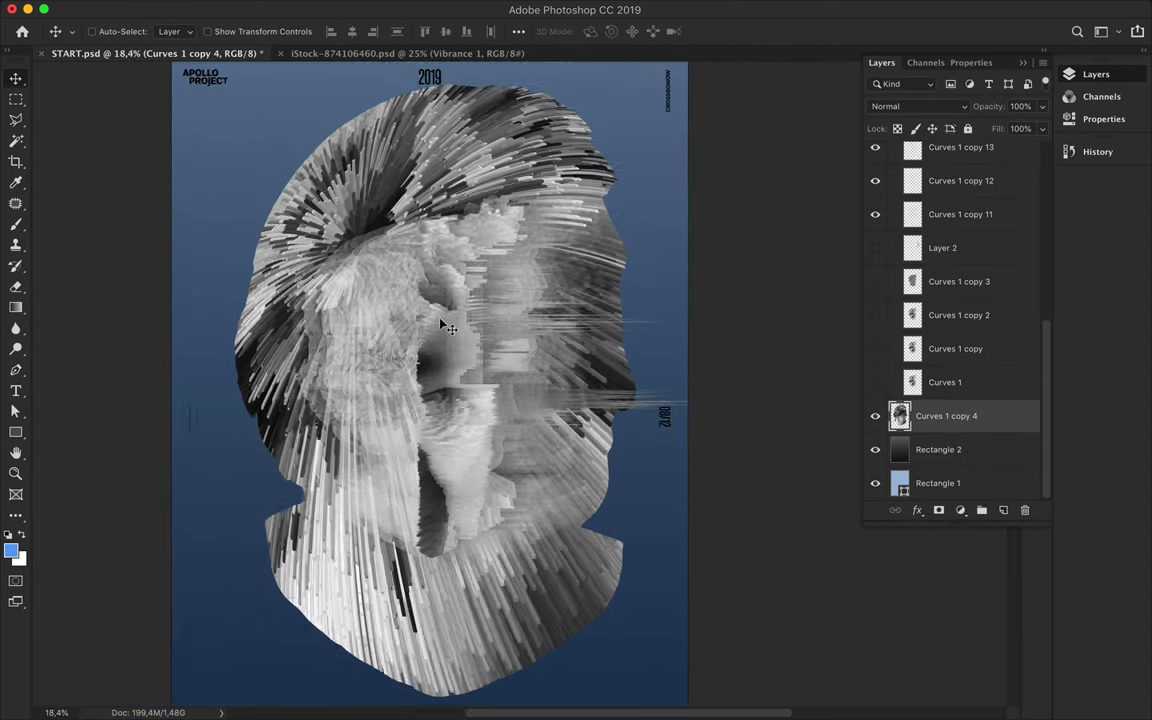
pyautogui.click(930, 106)
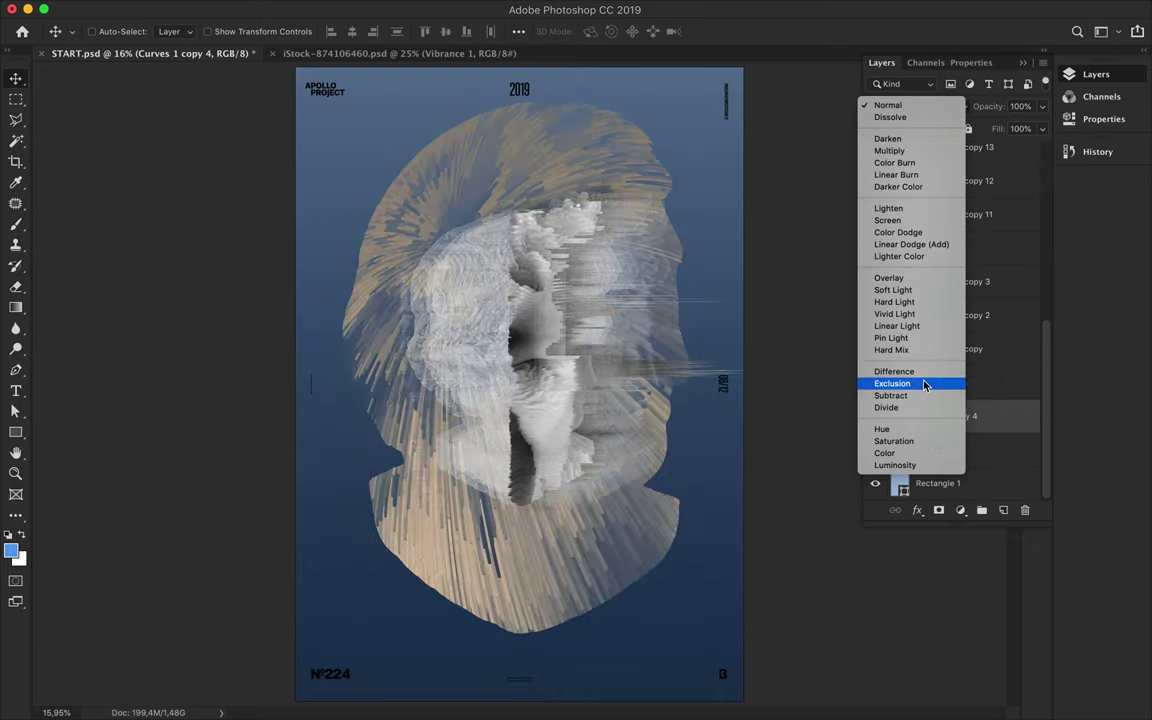
pyautogui.press('Escape')
pyautogui.hotkey('ctrl', 't')
pyautogui.moveTo(730, 367); pyautogui.dragTo(806, 373)
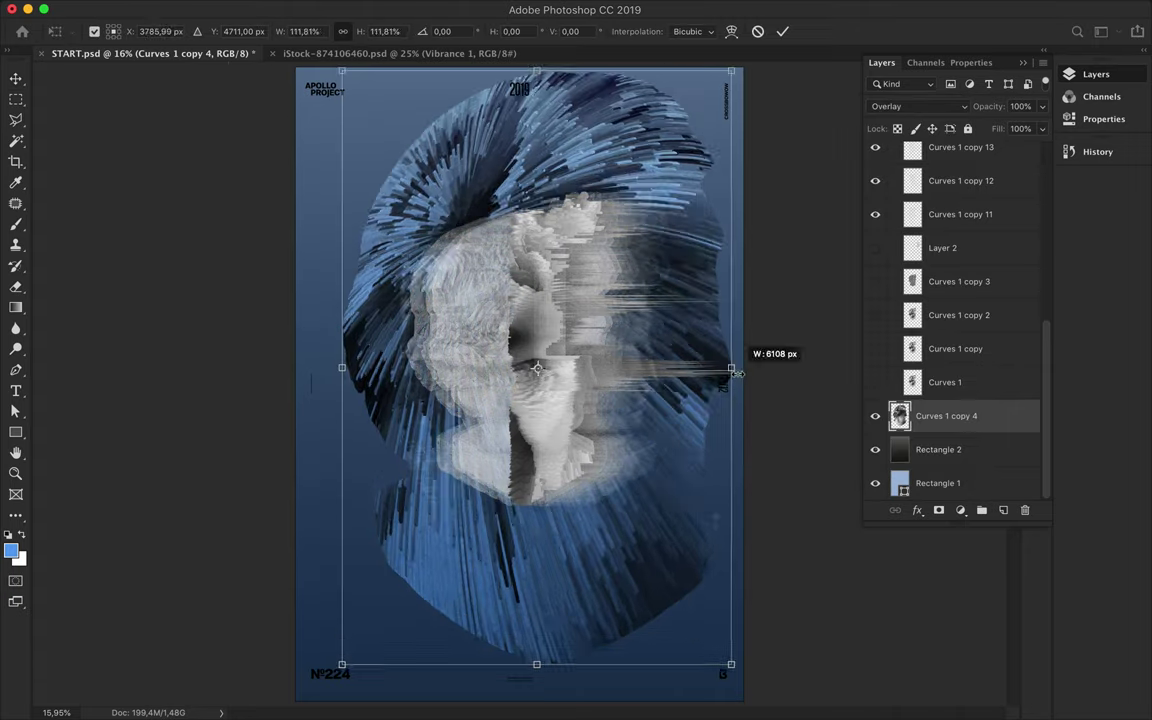
pyautogui.hotkey('ctrl', 'z')
pyautogui.press('Return')
pyautogui.click(393, 9)
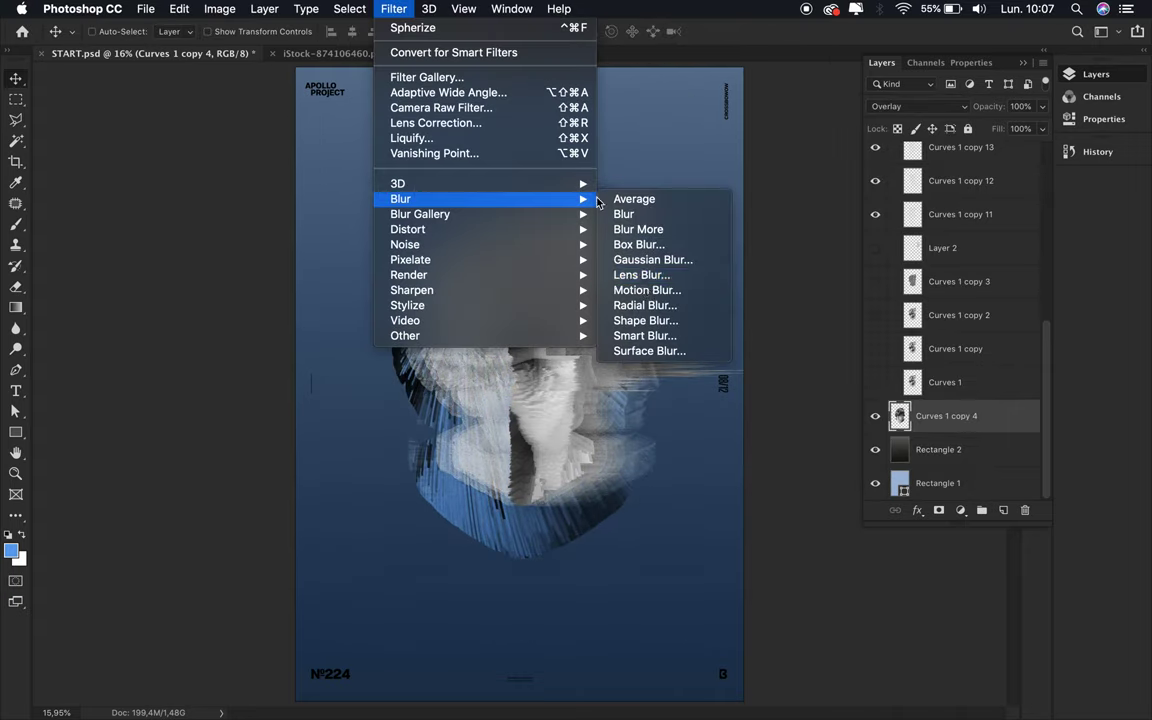
pyautogui.moveTo(420, 214)
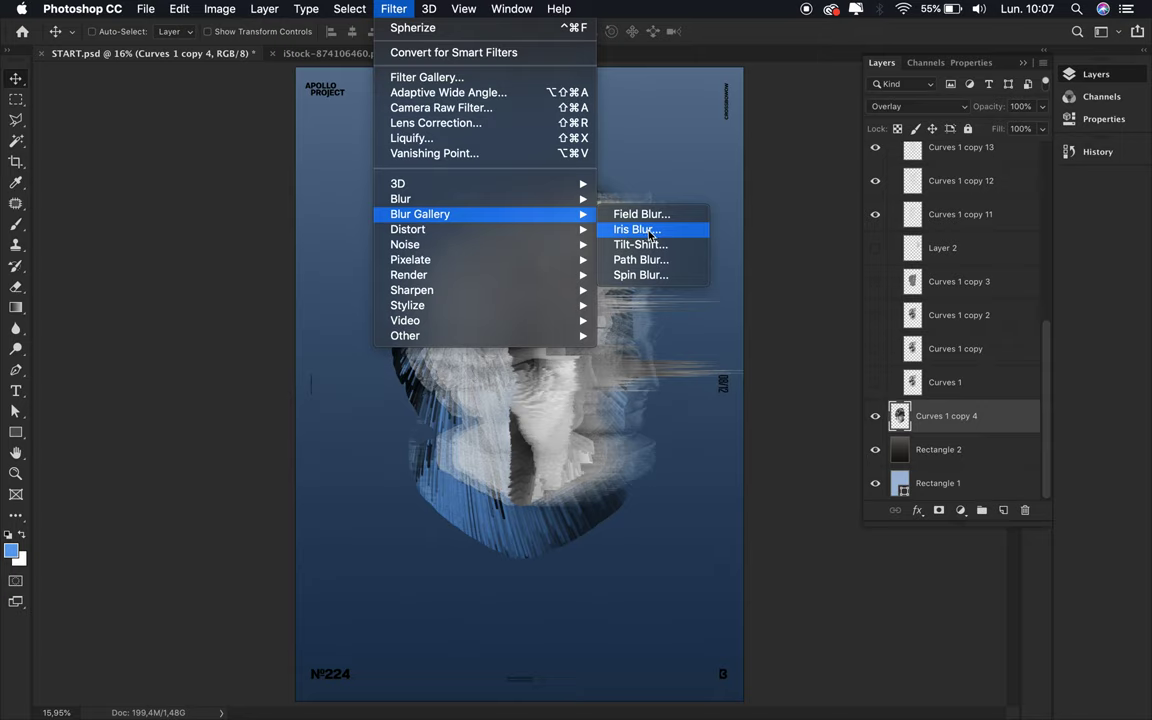
# Try an Iris Blur on the face, cancel it, and apply a spin Radial Blur to the head.
pyautogui.click(648, 230)
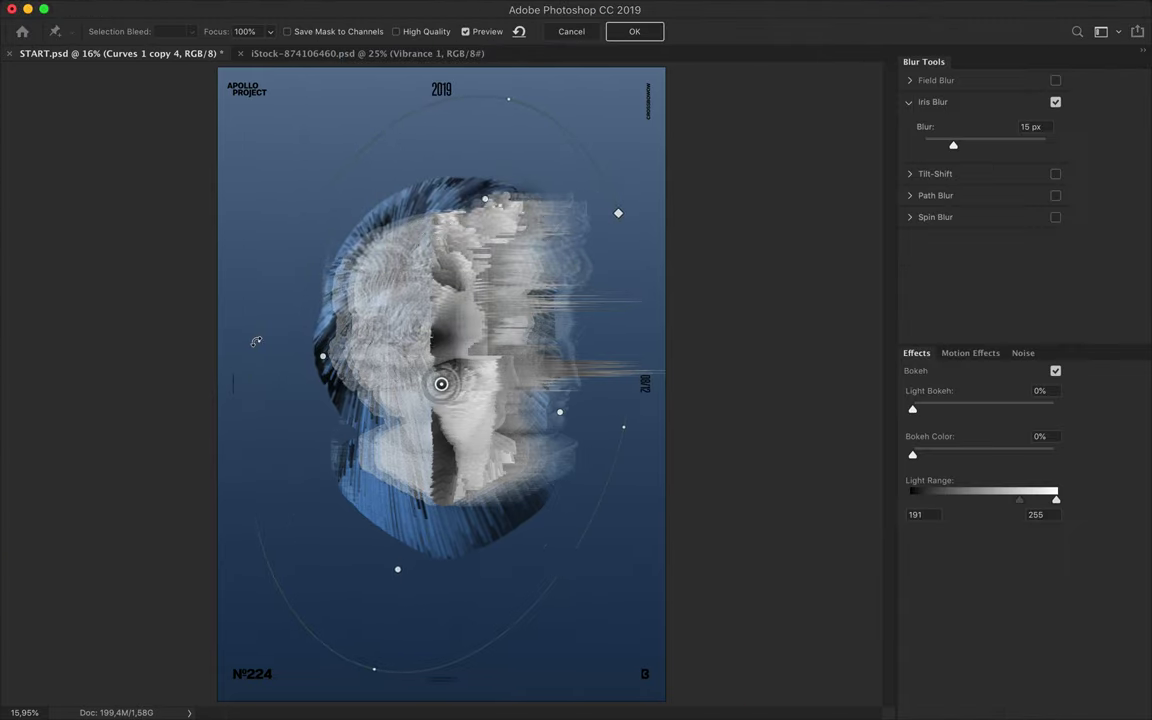
pyautogui.moveTo(415, 215); pyautogui.dragTo(437, 267)
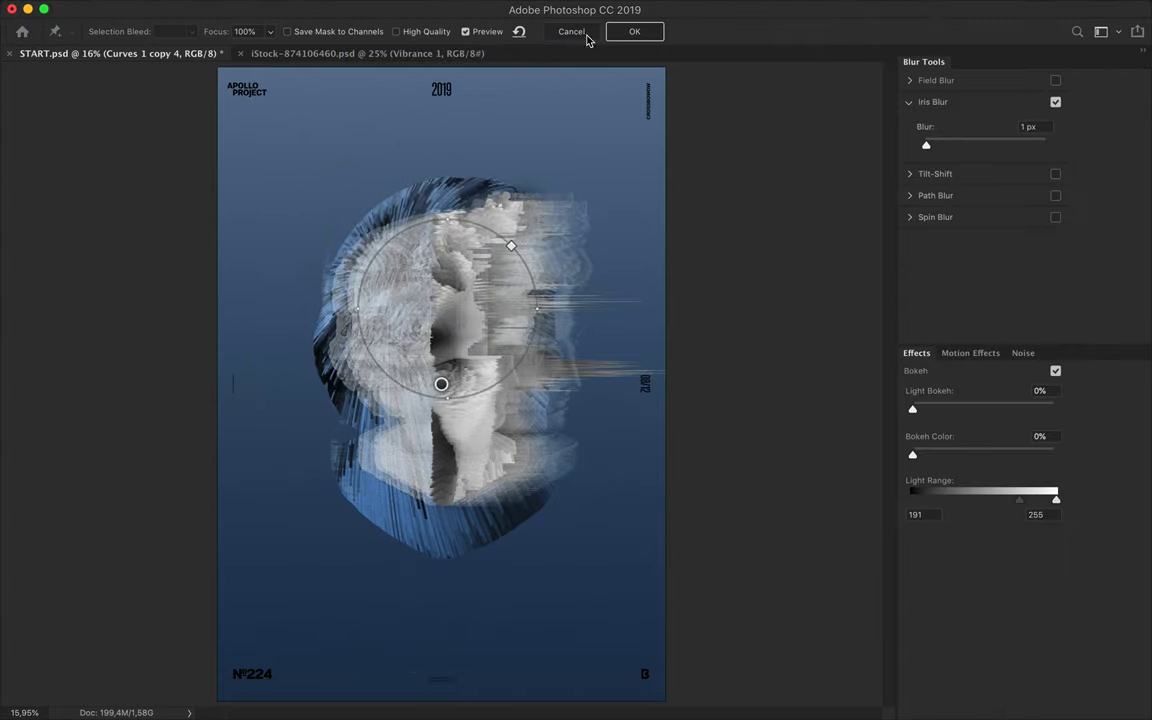
pyautogui.click(572, 31)
pyautogui.click(476, 13)
pyautogui.click(640, 321)
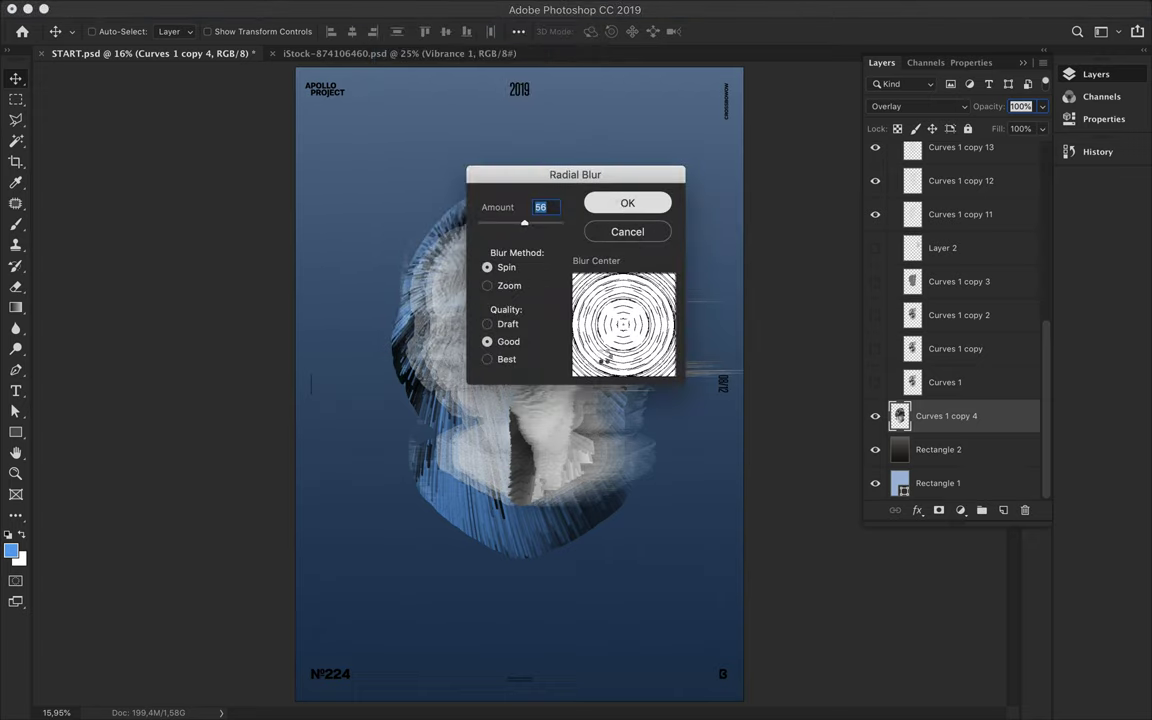
pyautogui.press('Return')
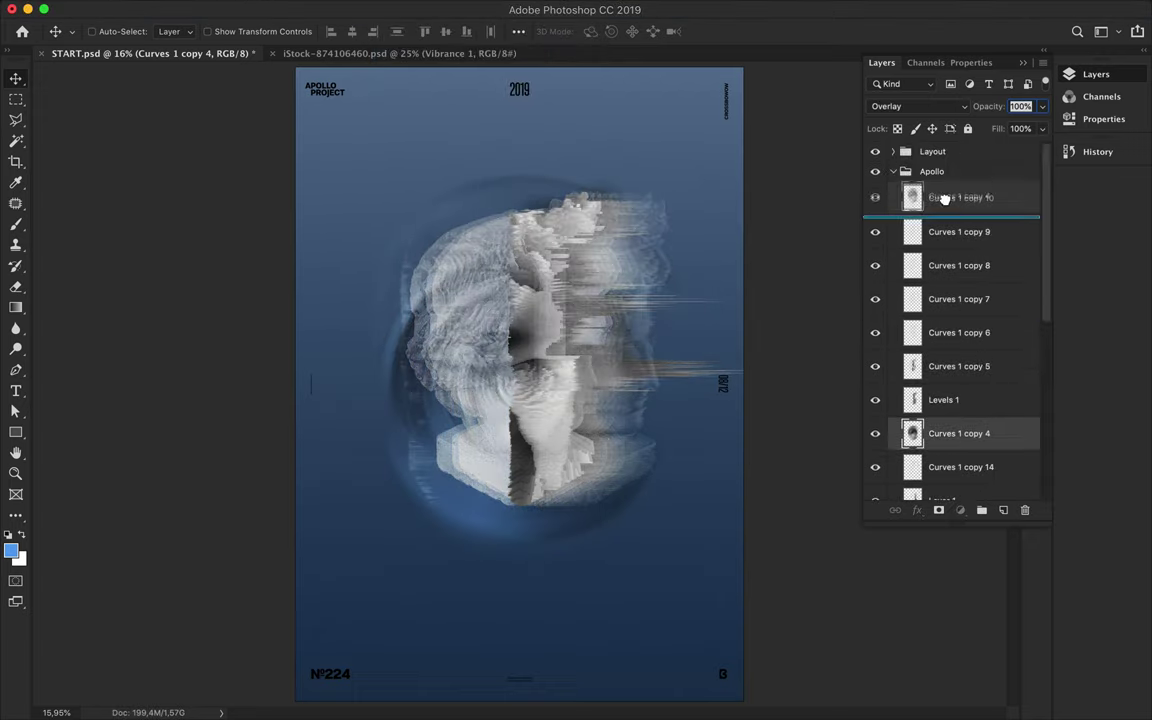
# Move the head layer to the top of the Apollo group and blend it in Soft Light.
pyautogui.moveTo(893, 416); pyautogui.dragTo(940, 195)
pyautogui.scroll(1, 541, 476)
pyautogui.scroll(2, 541, 476)
pyautogui.click(918, 106)
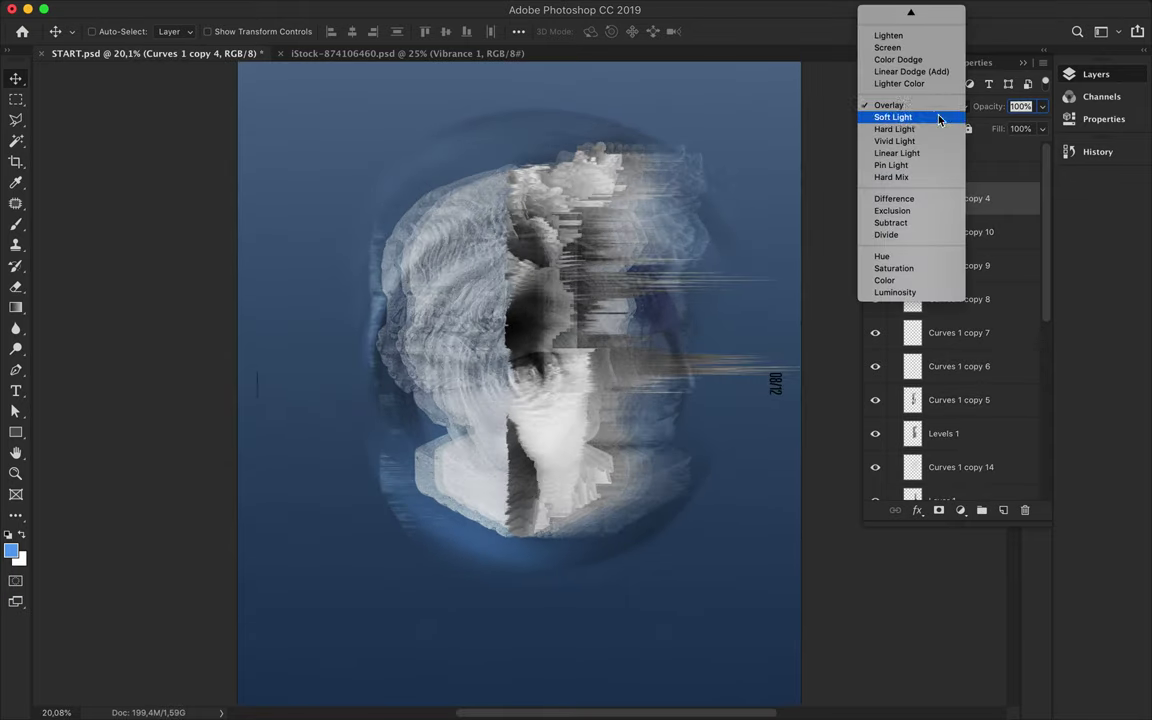
pyautogui.click(940, 115)
pyautogui.scroll(-2, 521, 193)
# Duplicate the head layer as a Soft Light halo placed lower in the layer stack.
pyautogui.hotkey('ctrl', 'j')
pyautogui.moveTo(950, 198)
pyautogui.mouseDown()
pyautogui.moveTo(940, 521)
pyautogui.moveTo(940, 298)
pyautogui.mouseUp()
pyautogui.click(918, 106)
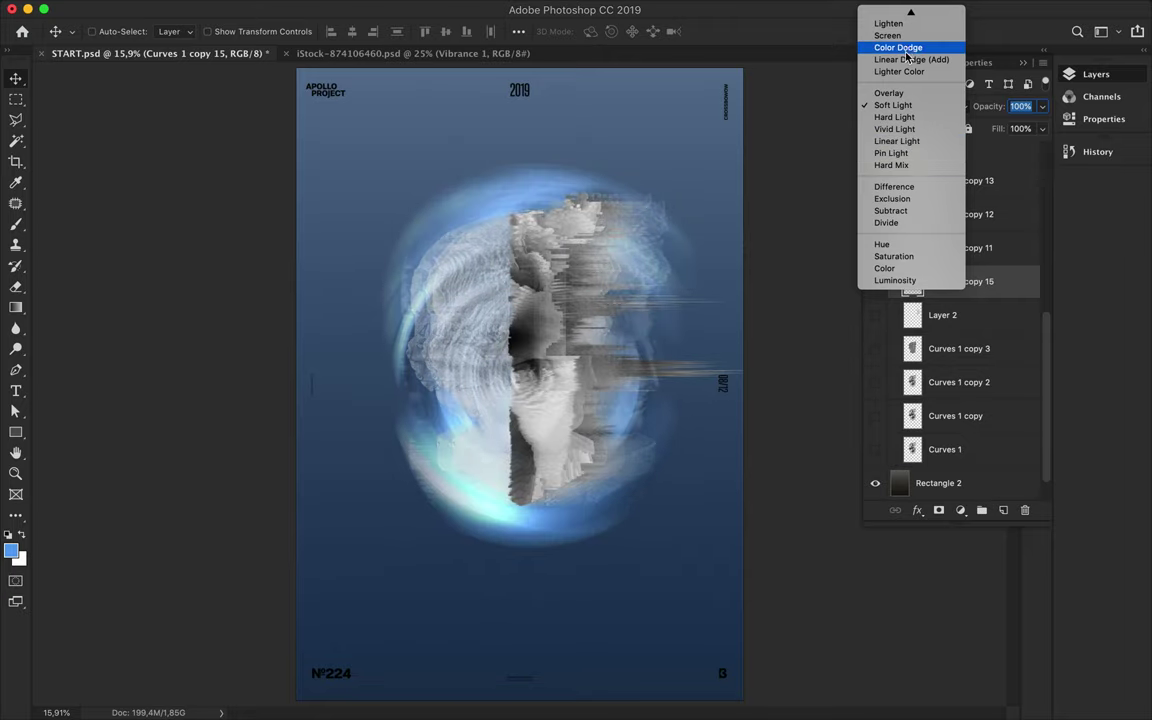
pyautogui.click(775, 195)
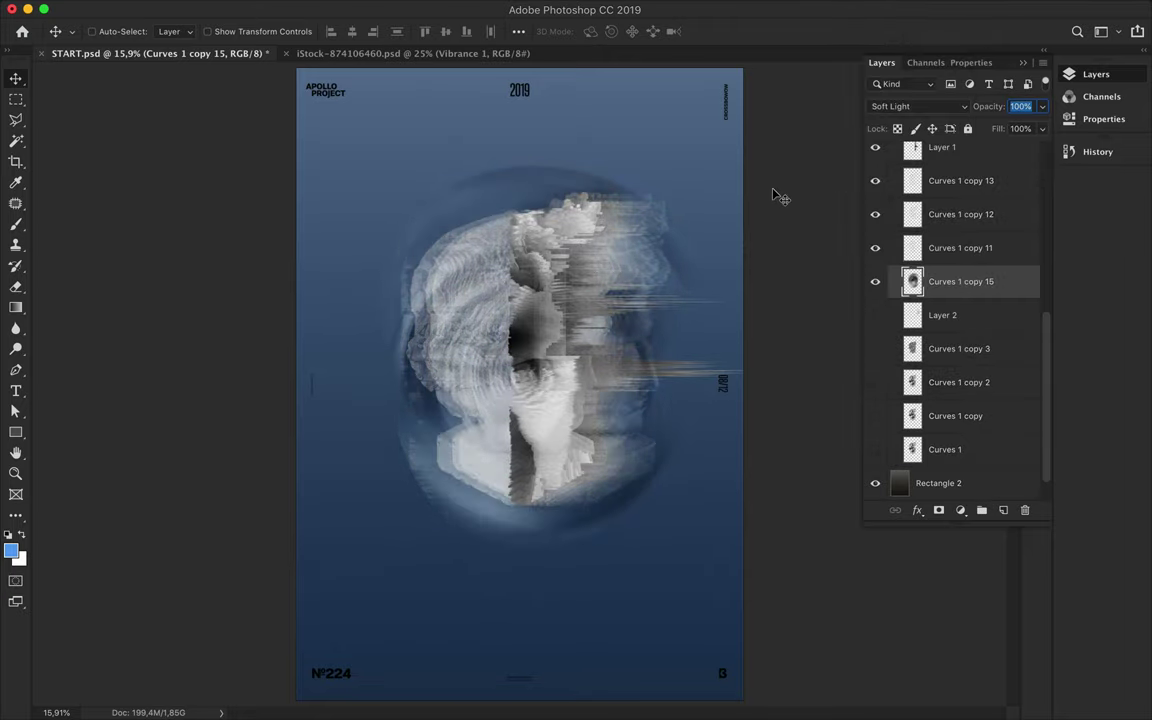
# Rotate the halo layer about 115° around the head and commit it.
pyautogui.hotkey('ctrl', 't')
pyautogui.moveTo(245, 314); pyautogui.dragTo(704, 401)
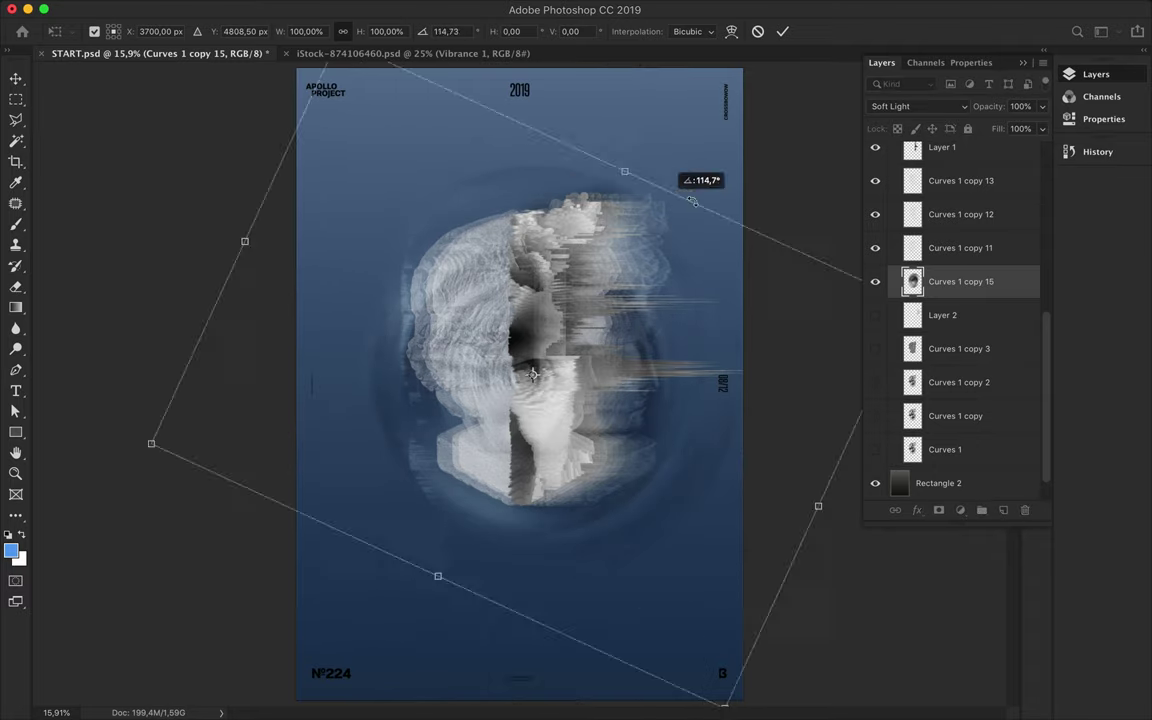
pyautogui.press('e')
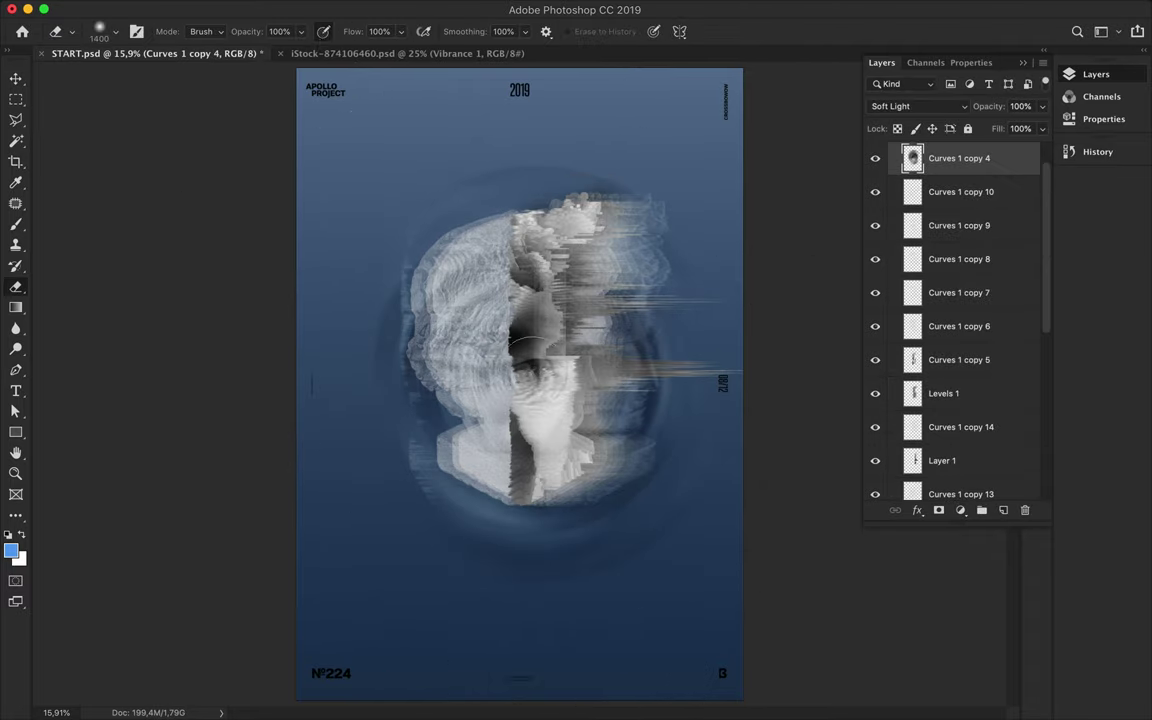
pyautogui.press('v')
pyautogui.scroll(5, 525, 385)
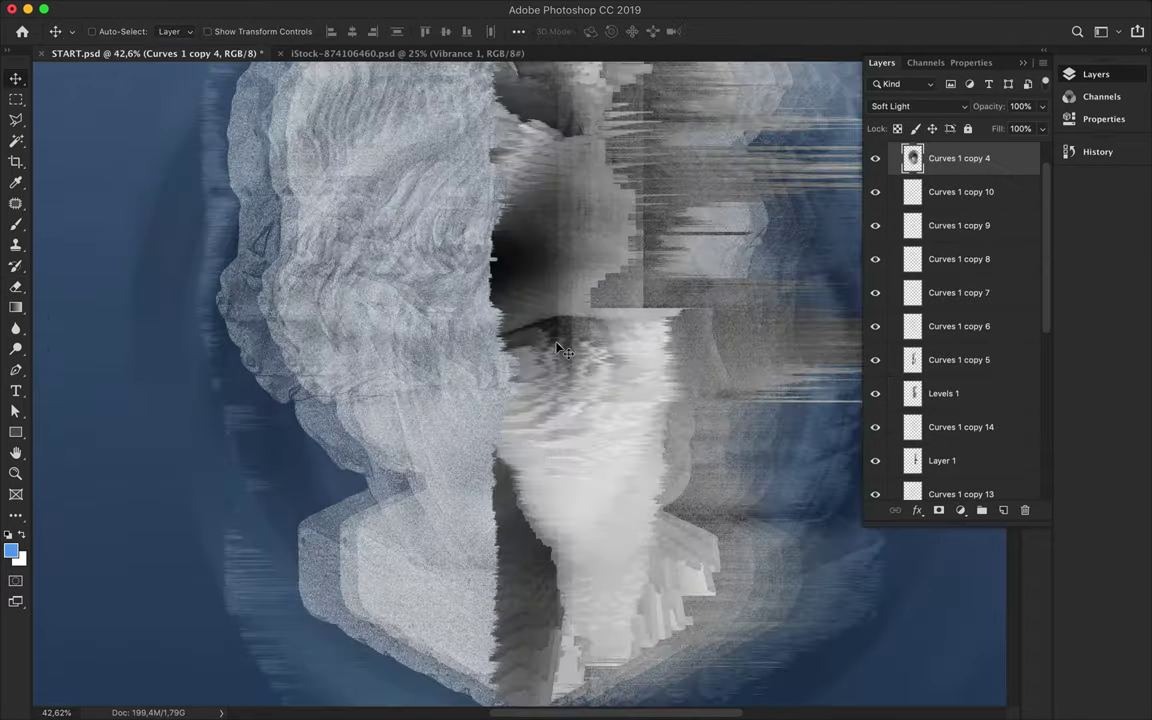
# Set the Layout group's blend mode to Overlay.
pyautogui.scroll(-3, 490, 245)
pyautogui.scroll(-2, 550, 187)
pyautogui.scroll(-1, 545, 185)
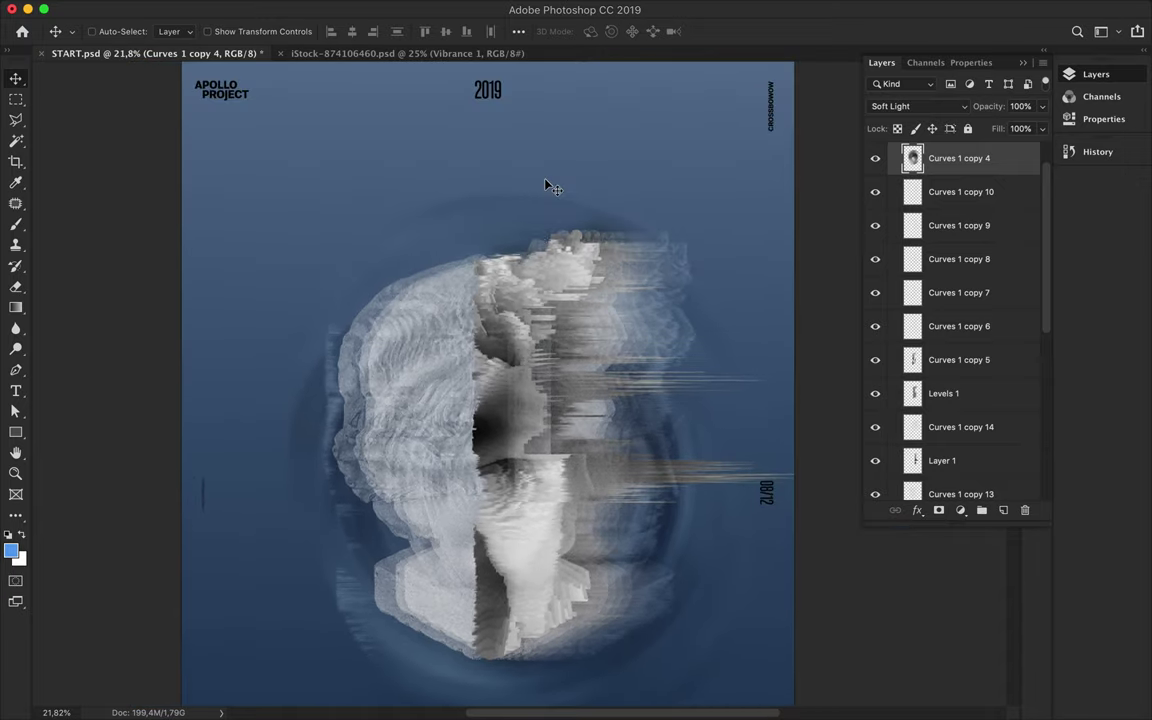
pyautogui.scroll(-2, 529, 205)
pyautogui.scroll(-1, 521, 160)
pyautogui.scroll(1, 918, 160)
pyautogui.click(918, 153)
pyautogui.click(917, 106)
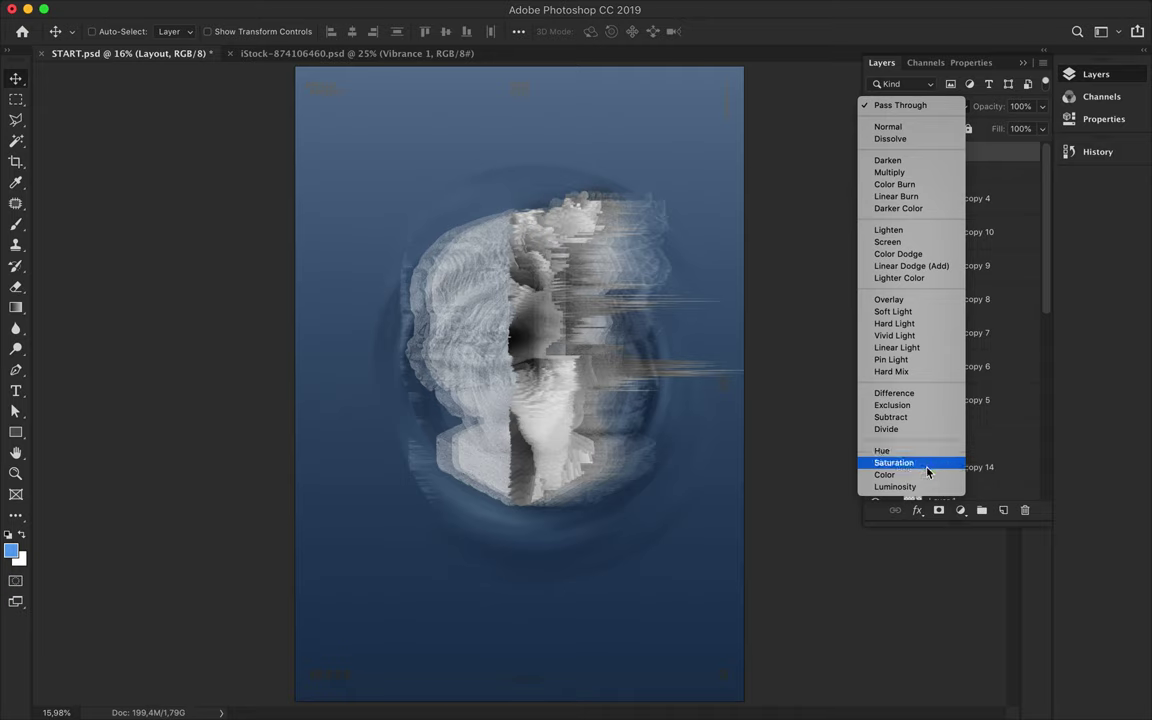
pyautogui.click(905, 299)
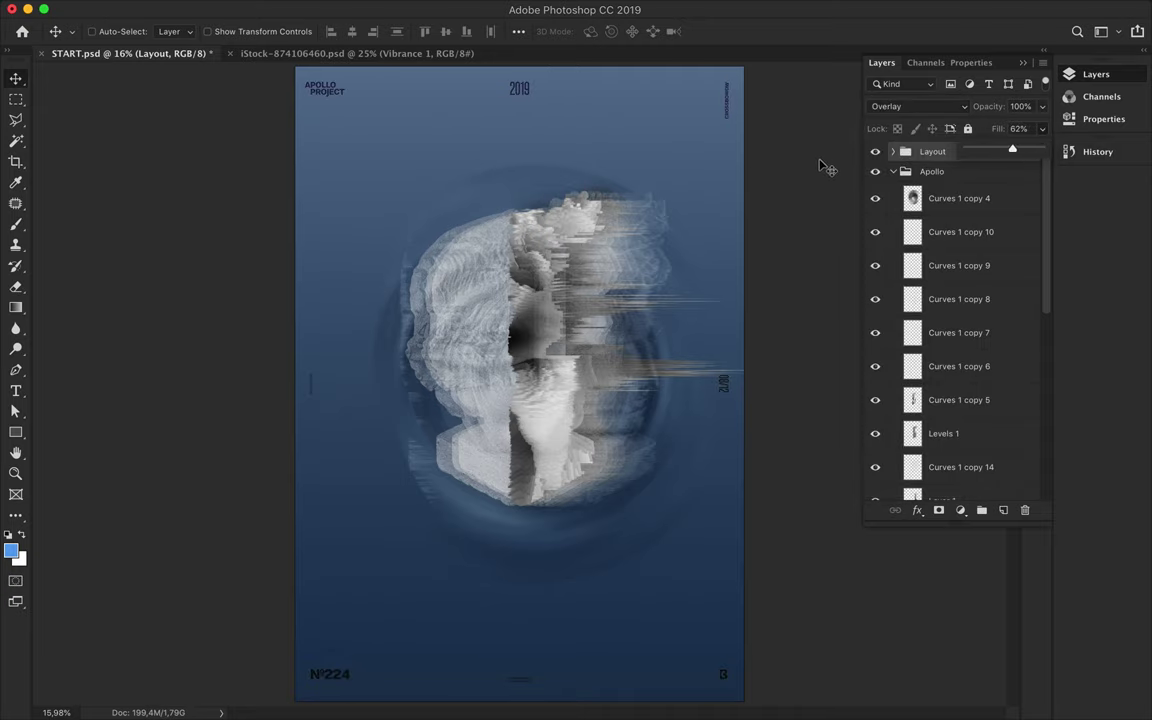
# Type the text APOLLO above the statue head.
pyautogui.press('t')
pyautogui.click(395, 187)
pyautogui.write('APOLLO')
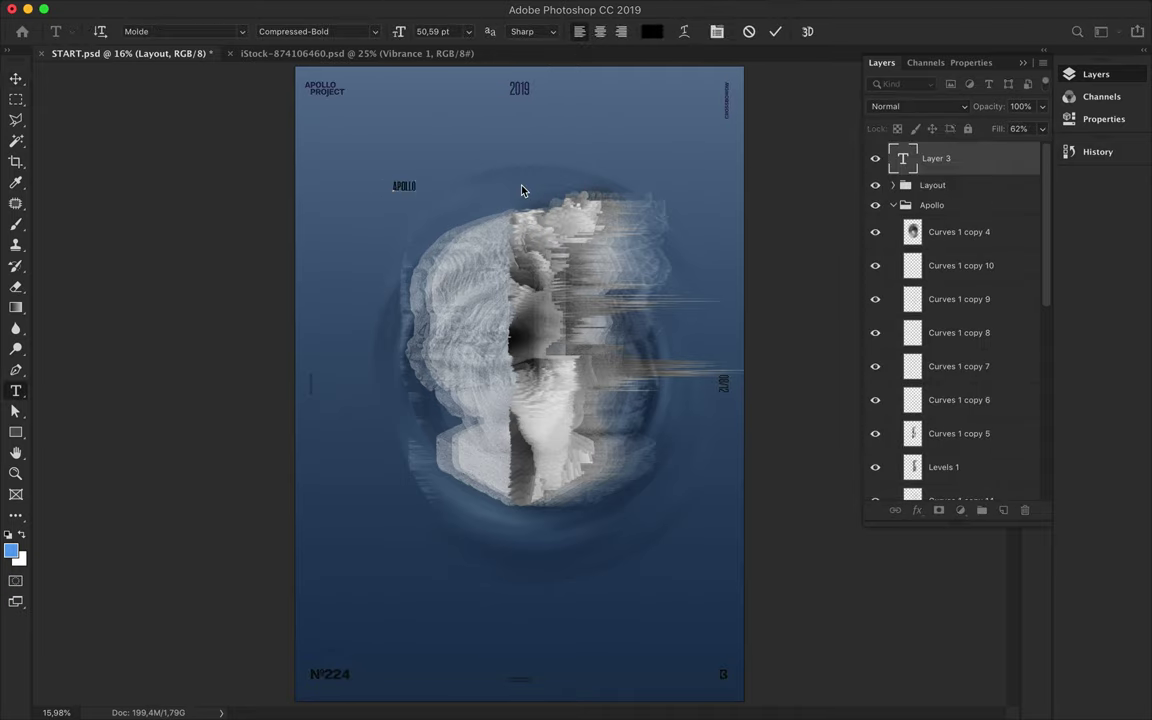
pyautogui.press('Escape')
pyautogui.press('i')
pyautogui.press('v')
# Colour APOLLO dark blue #1a3554 and enlarge it to about 236.79 pt.
pyautogui.doubleClick(404, 186)
pyautogui.click(651, 31)
pyautogui.click(389, 589)
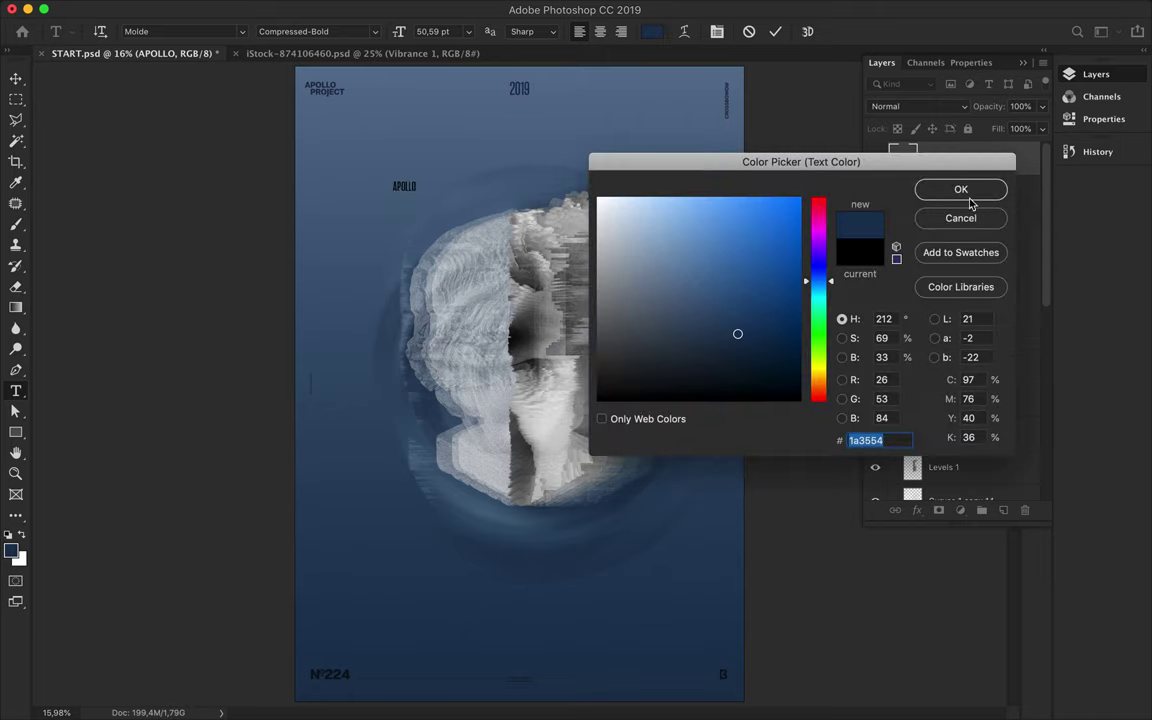
pyautogui.press('Return')
pyautogui.hotkey('ctrl', 't')
pyautogui.moveTo(418, 178); pyautogui.dragTo(565, 125)
pyautogui.press('Return')
# Begin applying a Radial Blur from the blur filters to the APOLLO title.
pyautogui.click(393, 8)
pyautogui.click(405, 29)
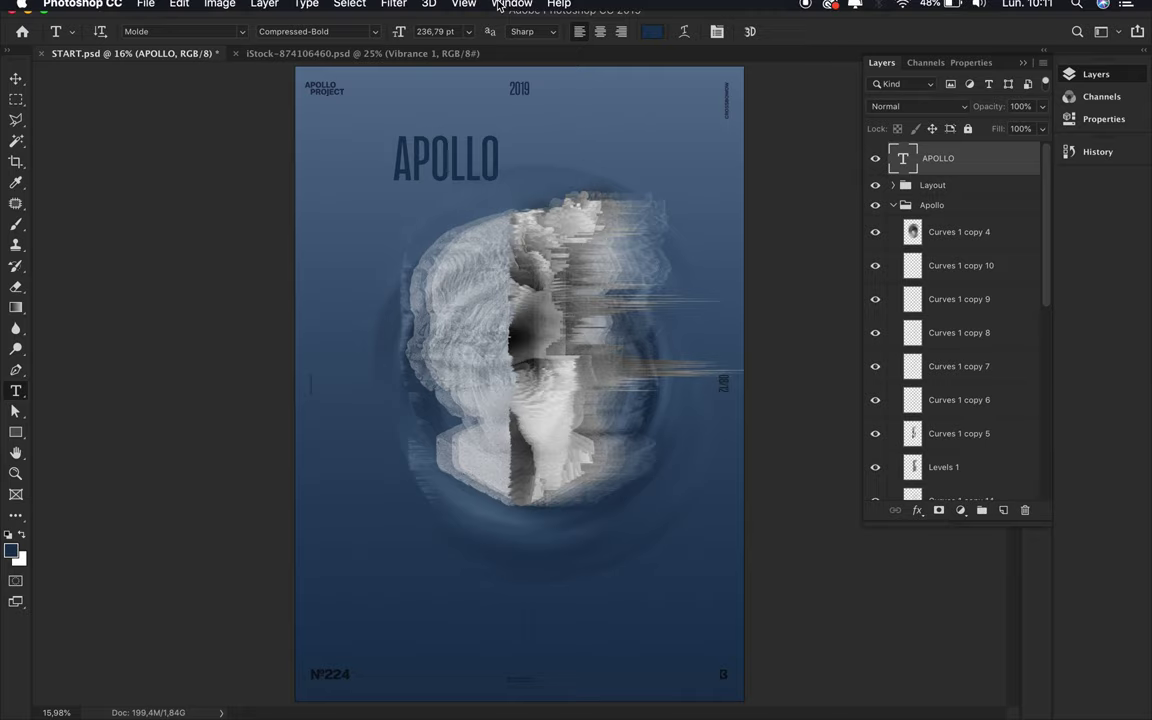
pyautogui.click(393, 8)
# Convert APOLLO to a smart object and apply a spin Radial Blur.
pyautogui.click(645, 305)
pyautogui.click(622, 249)
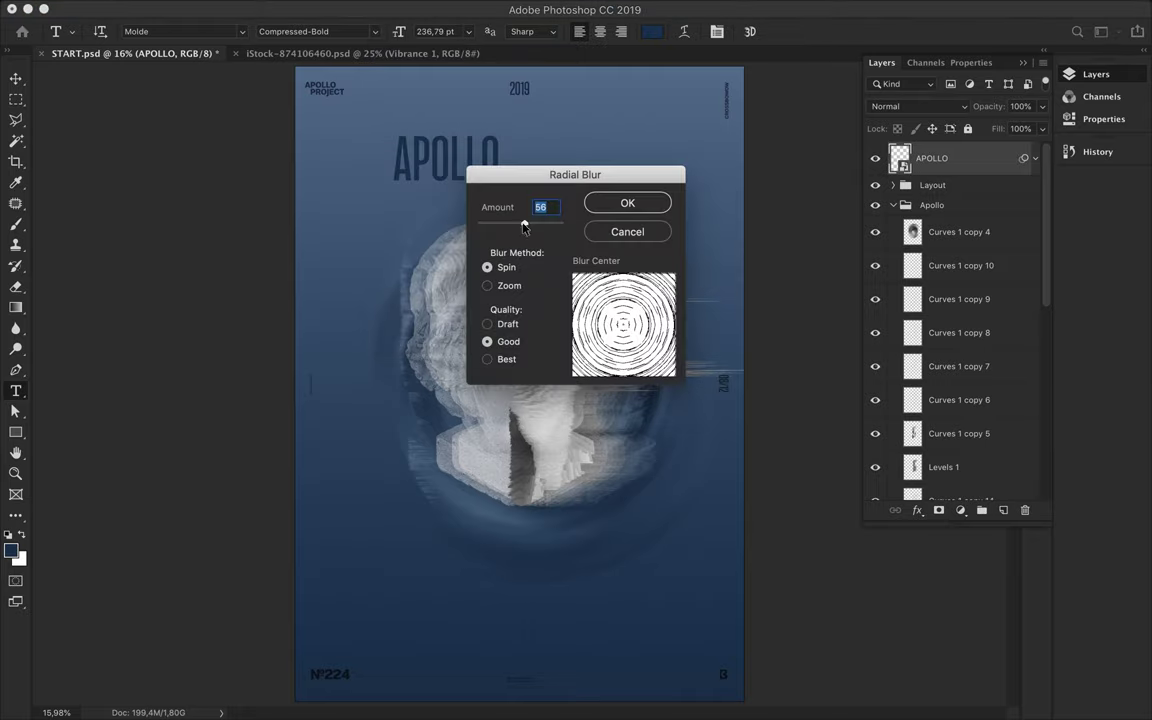
pyautogui.moveTo(532, 226); pyautogui.dragTo(484, 230)
pyautogui.press('Return')
# Move the blurred APOLLO lower and rotate it about -24°.
pyautogui.press('v')
pyautogui.moveTo(445, 155); pyautogui.dragTo(443, 188)
pyautogui.hotkey('ctrl', 't')
pyautogui.moveTo(388, 150); pyautogui.dragTo(376, 176)
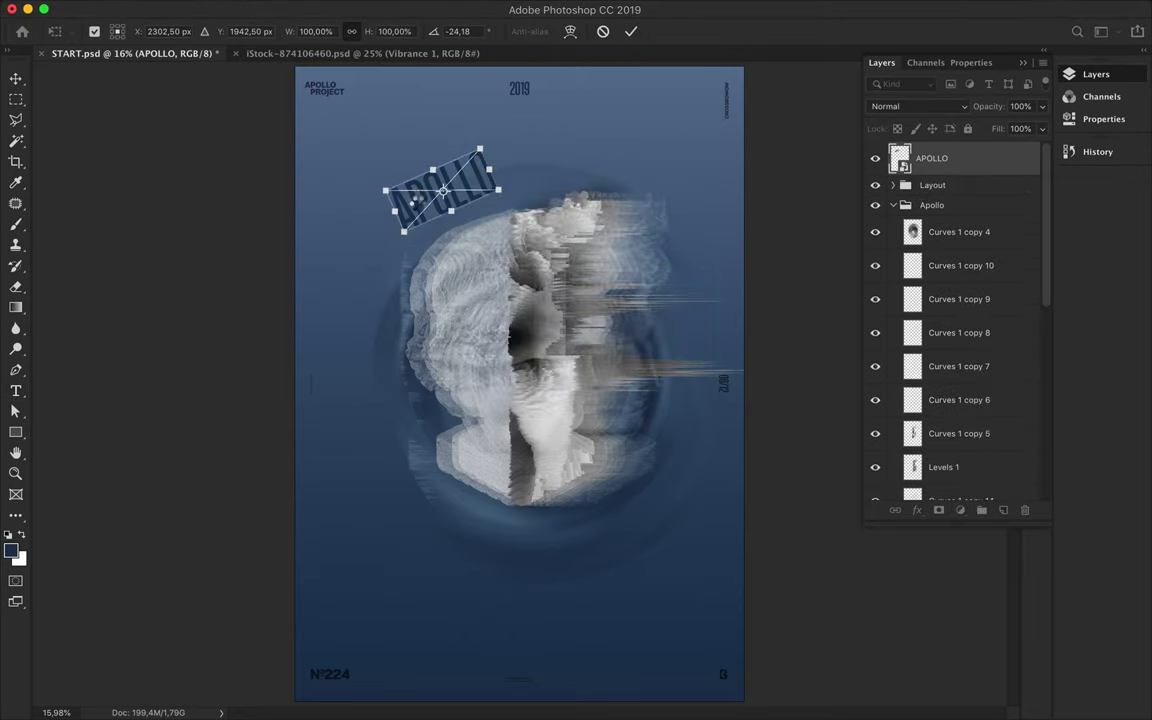
pyautogui.press('Return')
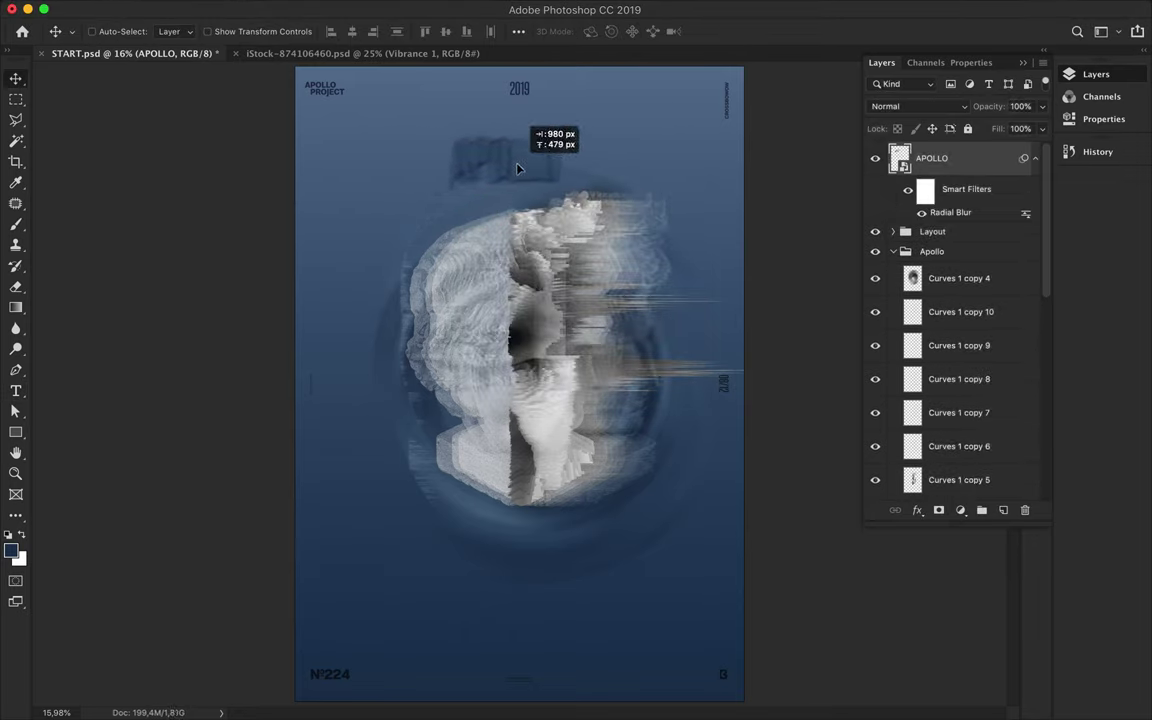
# Add a sharp APOLLO text layer, scaled to match and placed beneath the blurred copy.
pyautogui.press('t')
pyautogui.click(443, 158)
pyautogui.write('APOLLO')
pyautogui.hotkey('ctrl', 'Return')
pyautogui.hotkey('ctrl', 't')
pyautogui.moveTo(425, 164)
pyautogui.mouseDown()
pyautogui.moveTo(455, 140)
pyautogui.moveTo(493, 173)
pyautogui.mouseUp()
pyautogui.moveTo(938, 158); pyautogui.dragTo(938, 205)
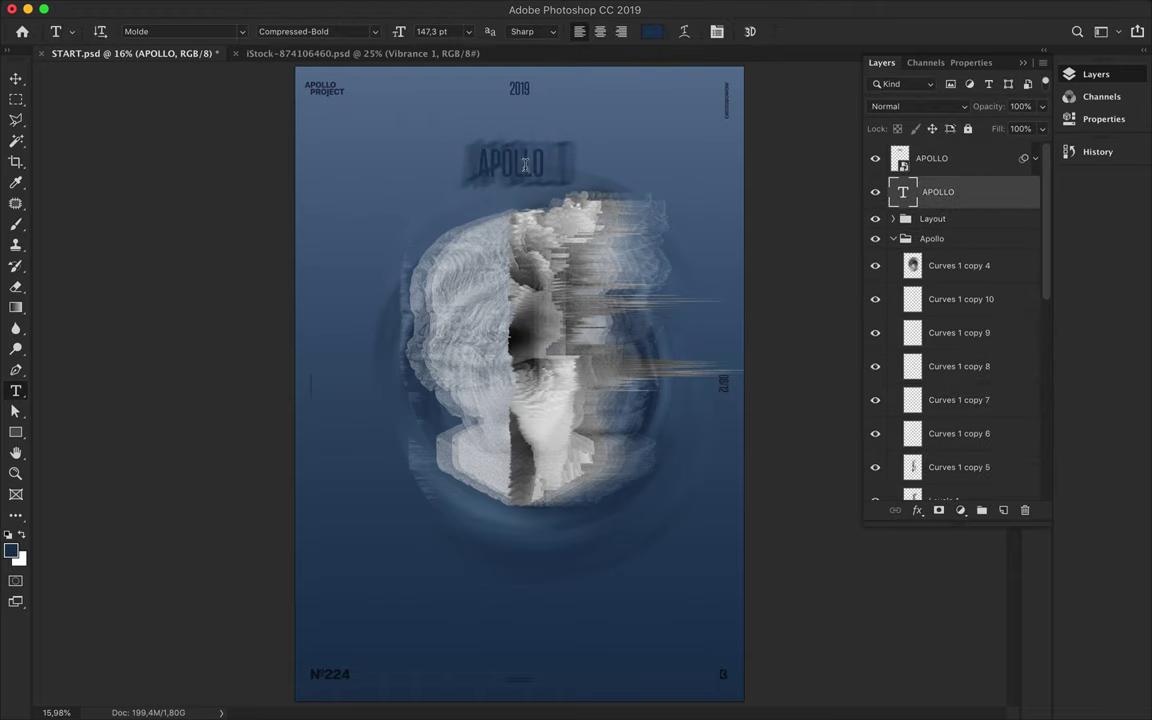
pyautogui.press('Return')
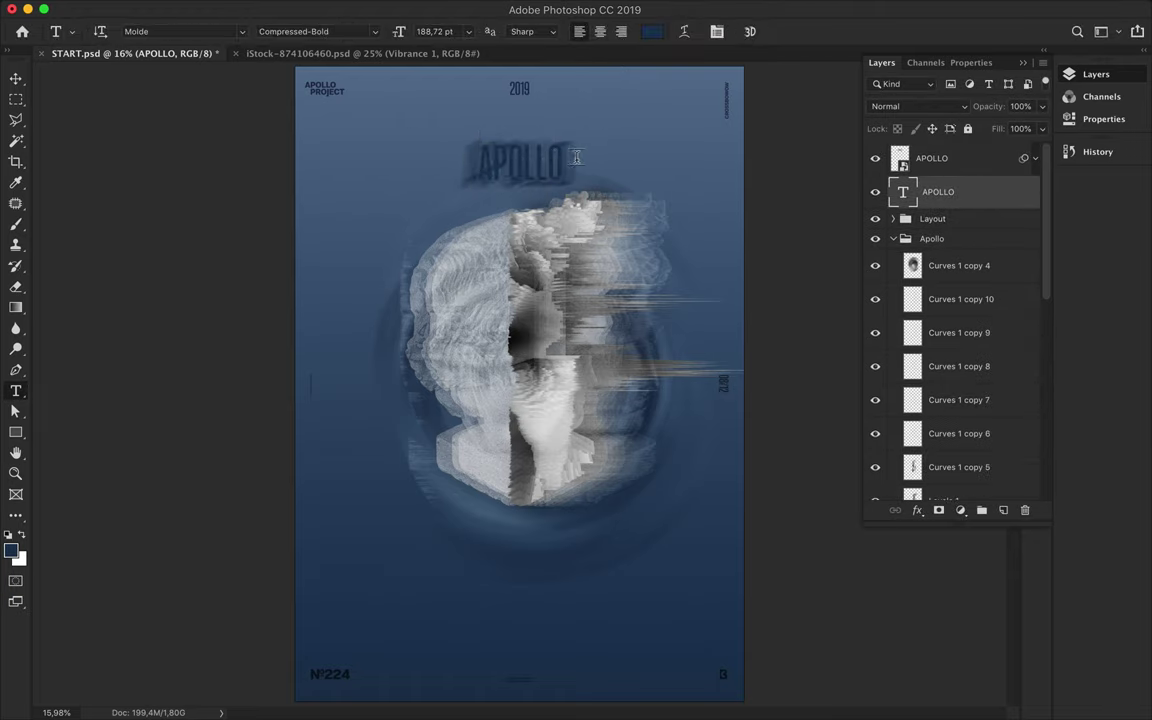
# Duplicate the text to the poster bottom as a gold 365°.
pyautogui.moveTo(558, 317); pyautogui.dragTo(535, 609)
pyautogui.doubleClick(535, 609)
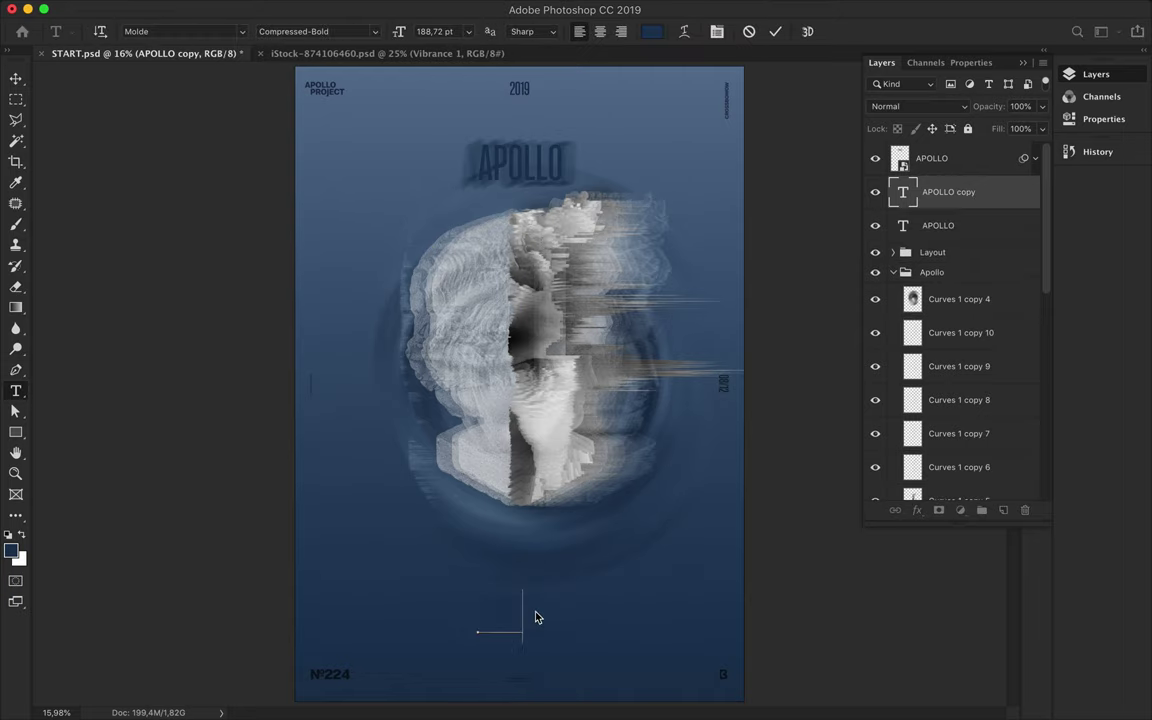
pyautogui.write('365°')
pyautogui.click(652, 31)
pyautogui.click(818, 373)
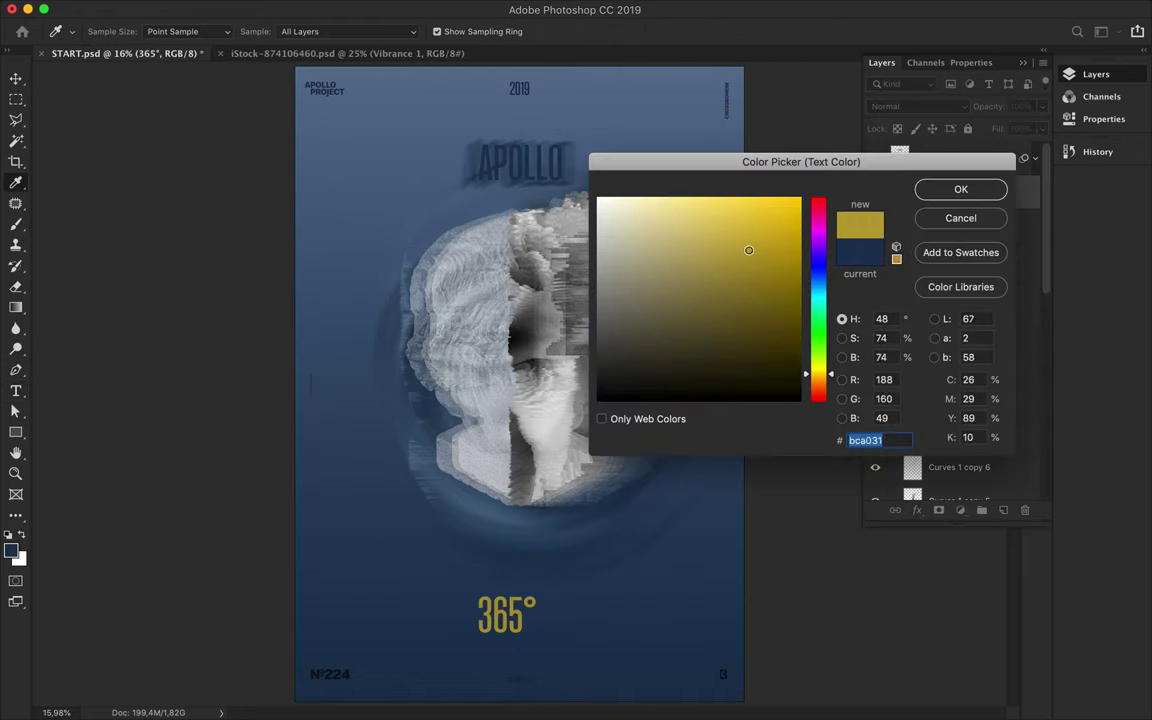
pyautogui.moveTo(807, 380); pyautogui.dragTo(808, 384)
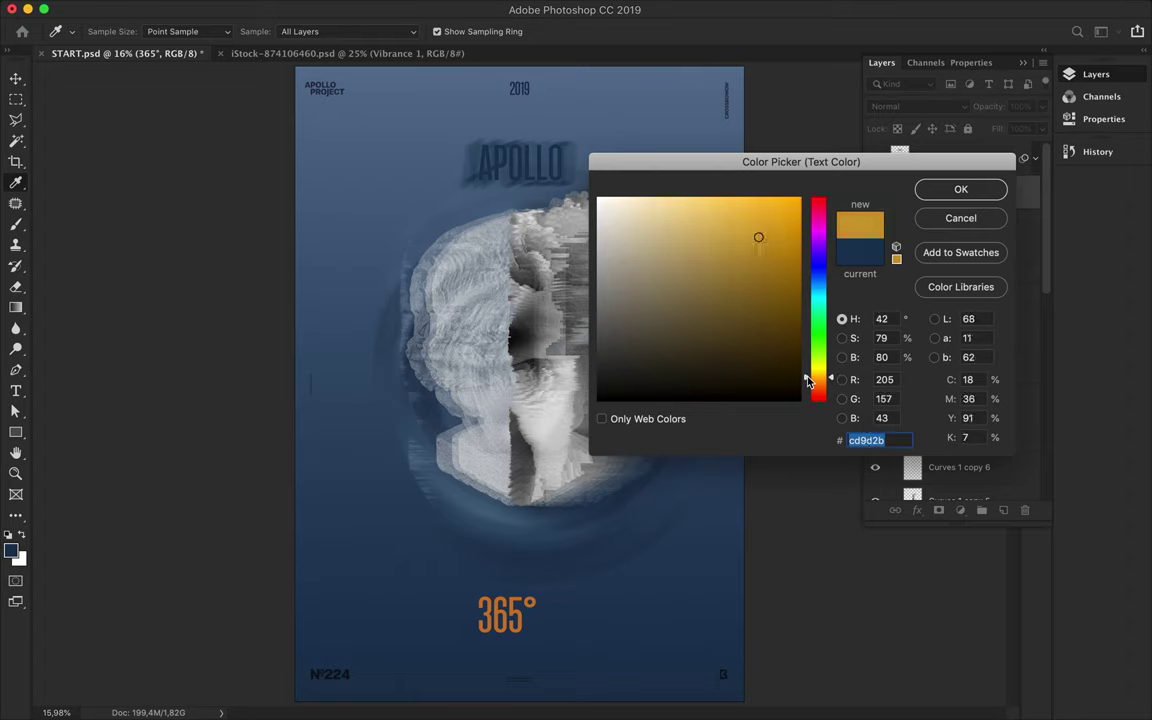
pyautogui.press('Return')
pyautogui.hotkey('ctrl', 'Return')
pyautogui.press('v')
pyautogui.moveTo(521, 625); pyautogui.dragTo(545, 590)
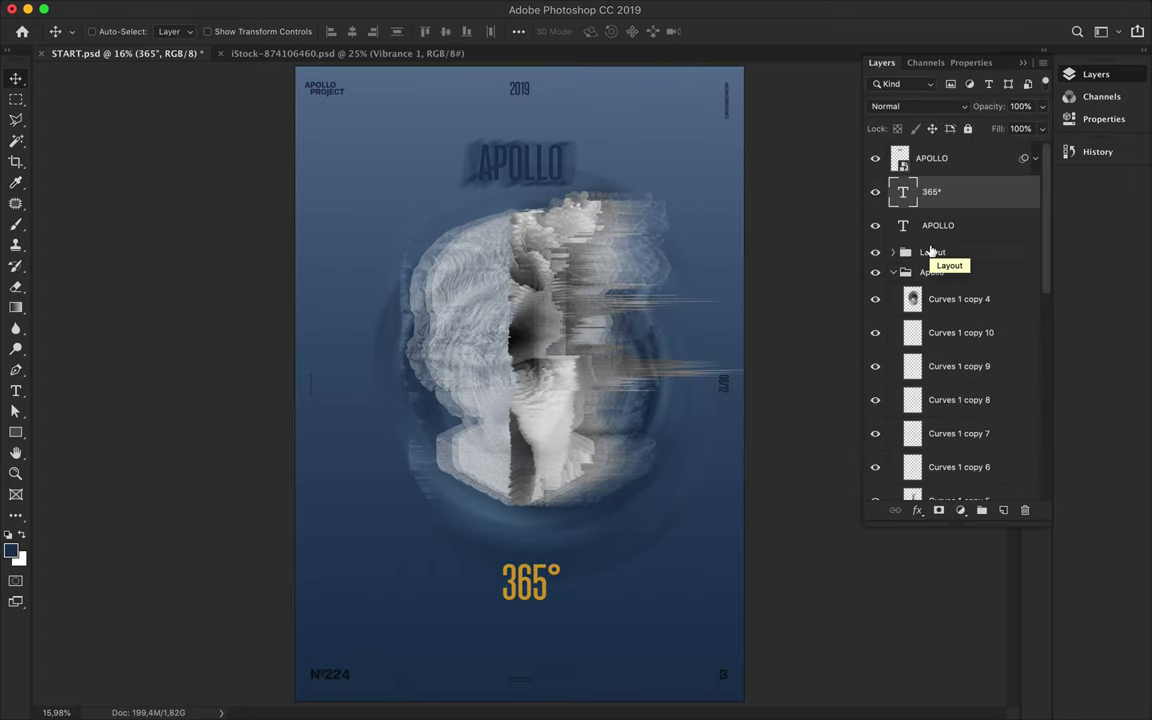
# Delete both APOLLO layers and duplicate 365° to the top, retyped as APOLLO.
pyautogui.click(546, 175)
pyautogui.press('Delete')
pyautogui.press('Delete')
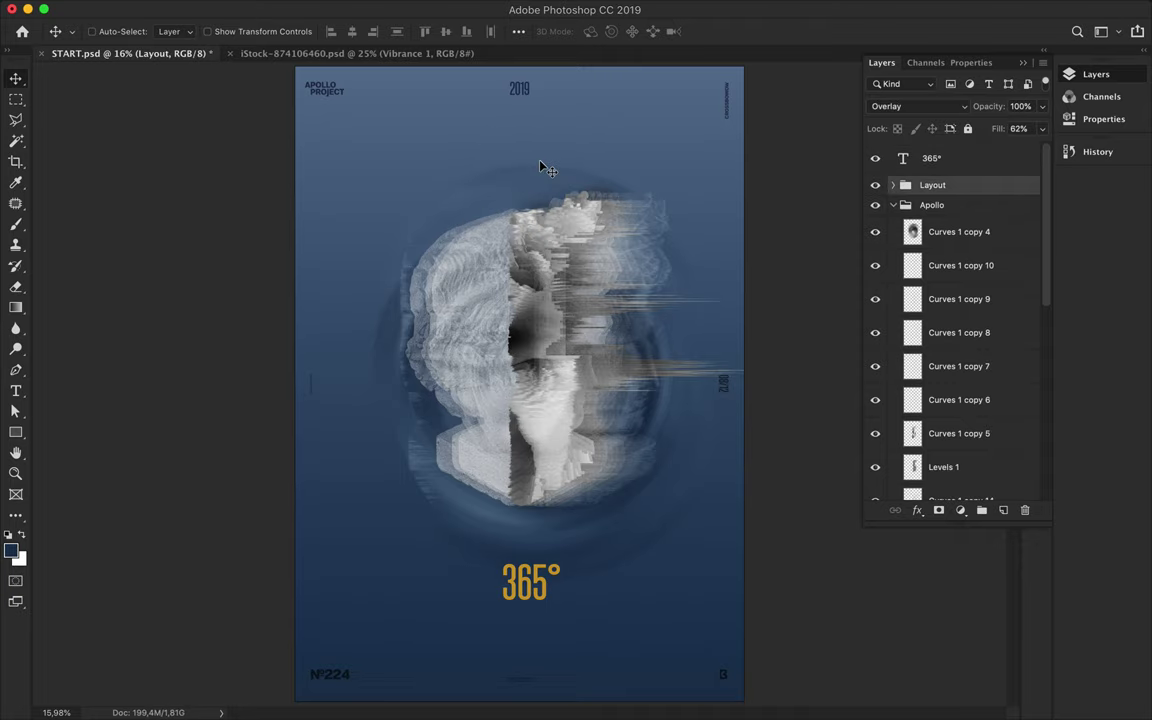
pyautogui.moveTo(531, 605); pyautogui.dragTo(527, 184)
pyautogui.doubleClick(524, 167)
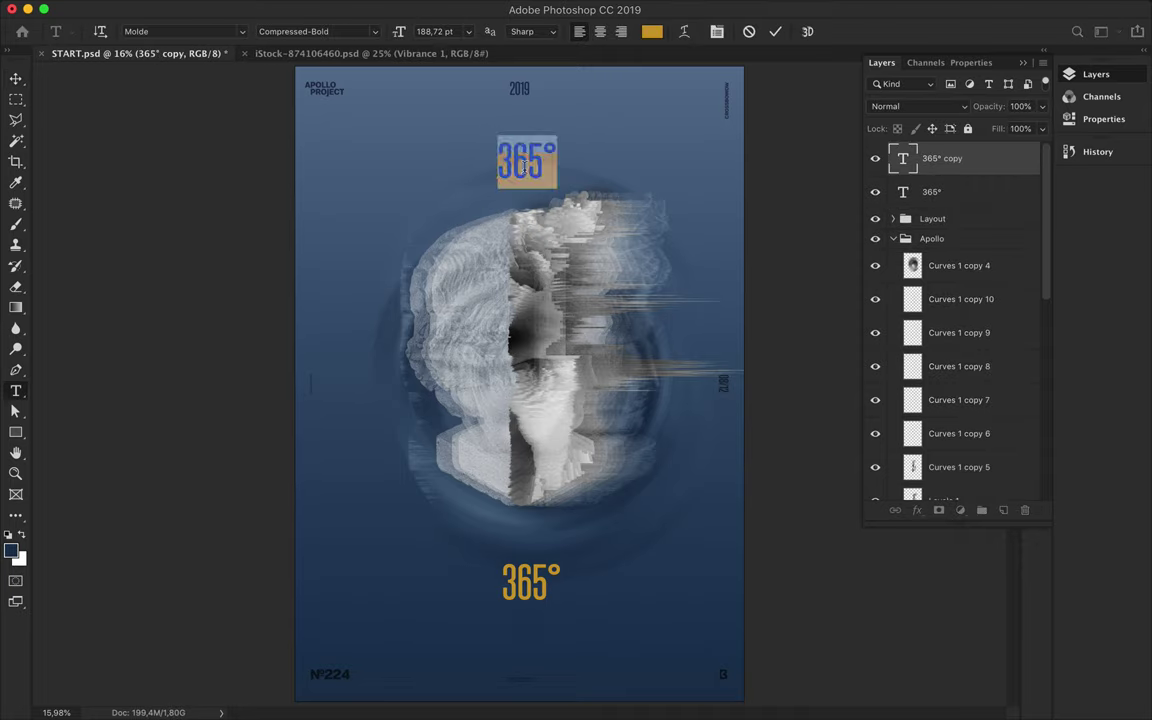
pyautogui.hotkey('ctrl', 'Return')
# Give APOLLO a lighter font style and centre it horizontally near the top.
pyautogui.click(316, 31)
pyautogui.click(340, 122)
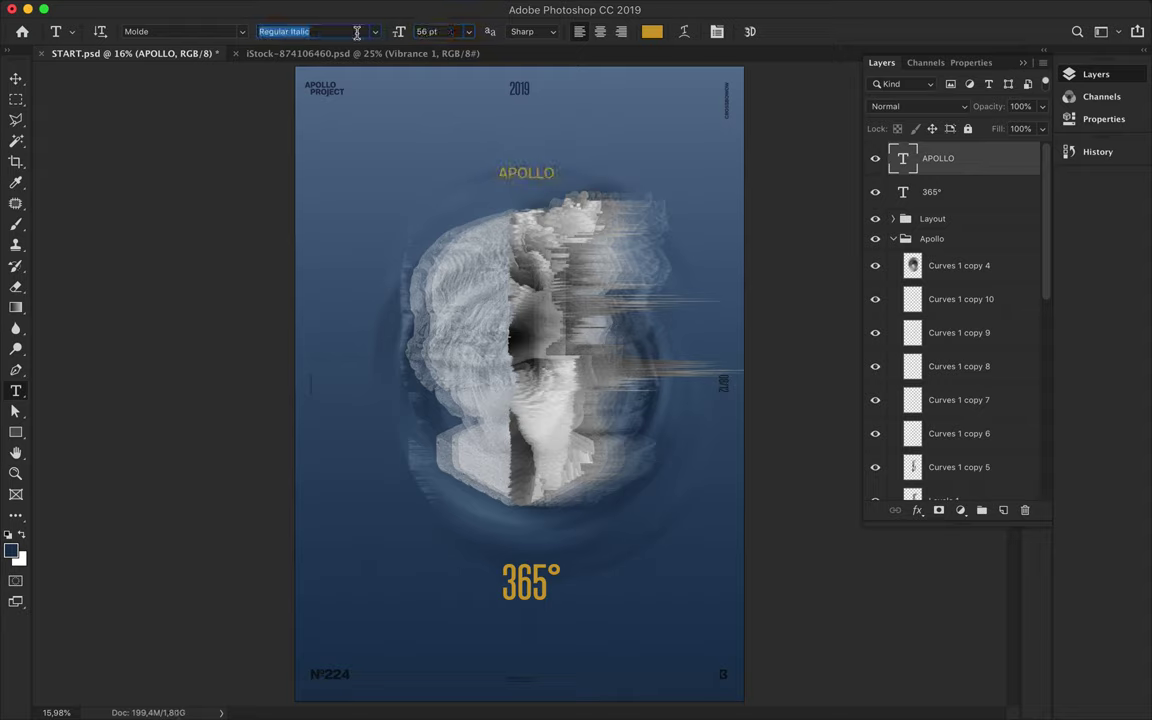
pyautogui.click(1038, 127)
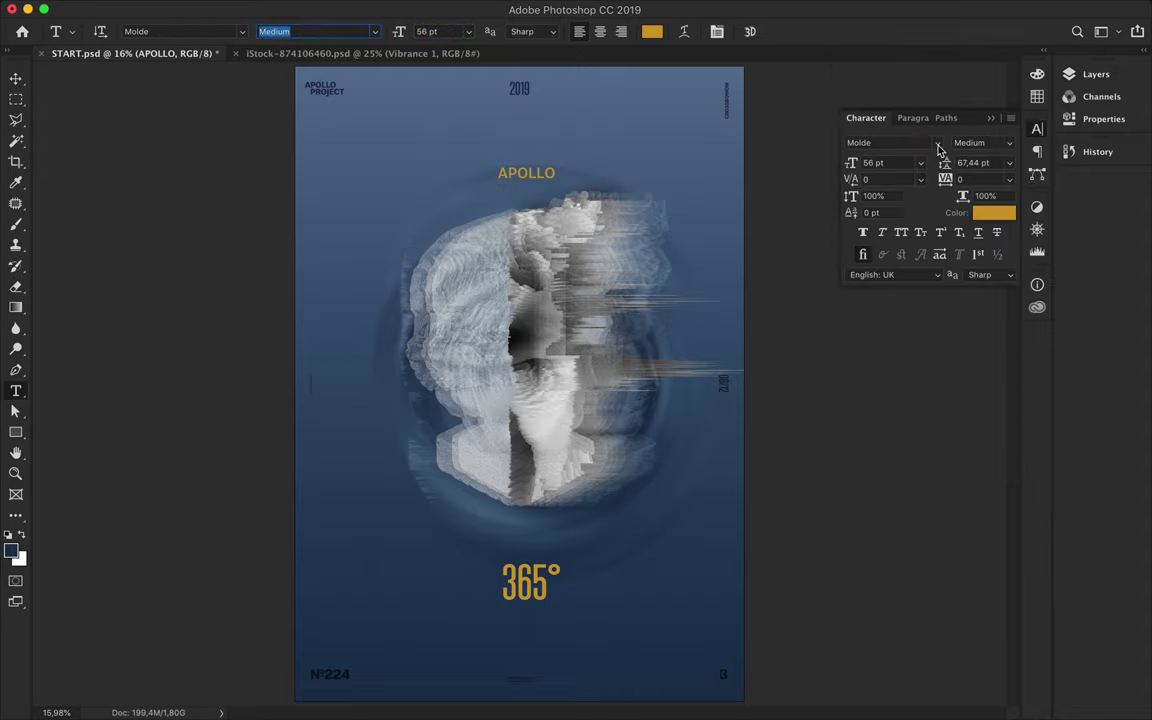
pyautogui.moveTo(513, 310); pyautogui.dragTo(530, 168)
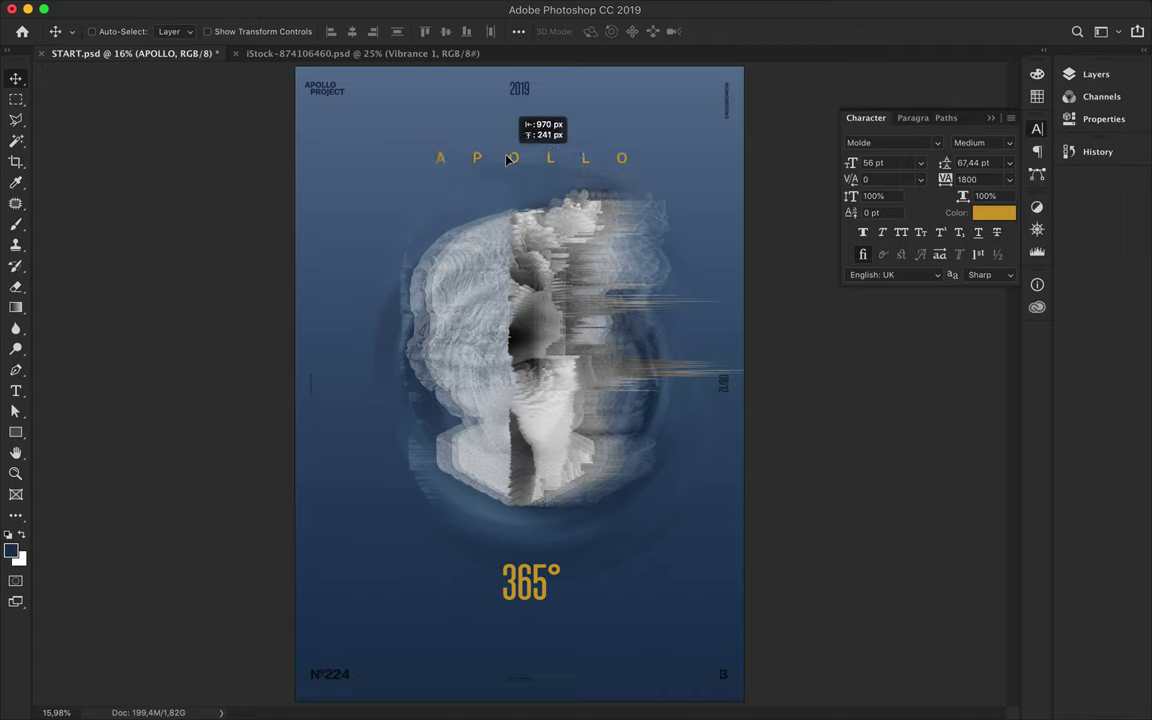
pyautogui.click(518, 31)
pyautogui.click(560, 178)
pyautogui.click(478, 85)
# Set APOLLO to the Light style with tracking 3400.
pyautogui.press('t')
pyautogui.click(315, 33)
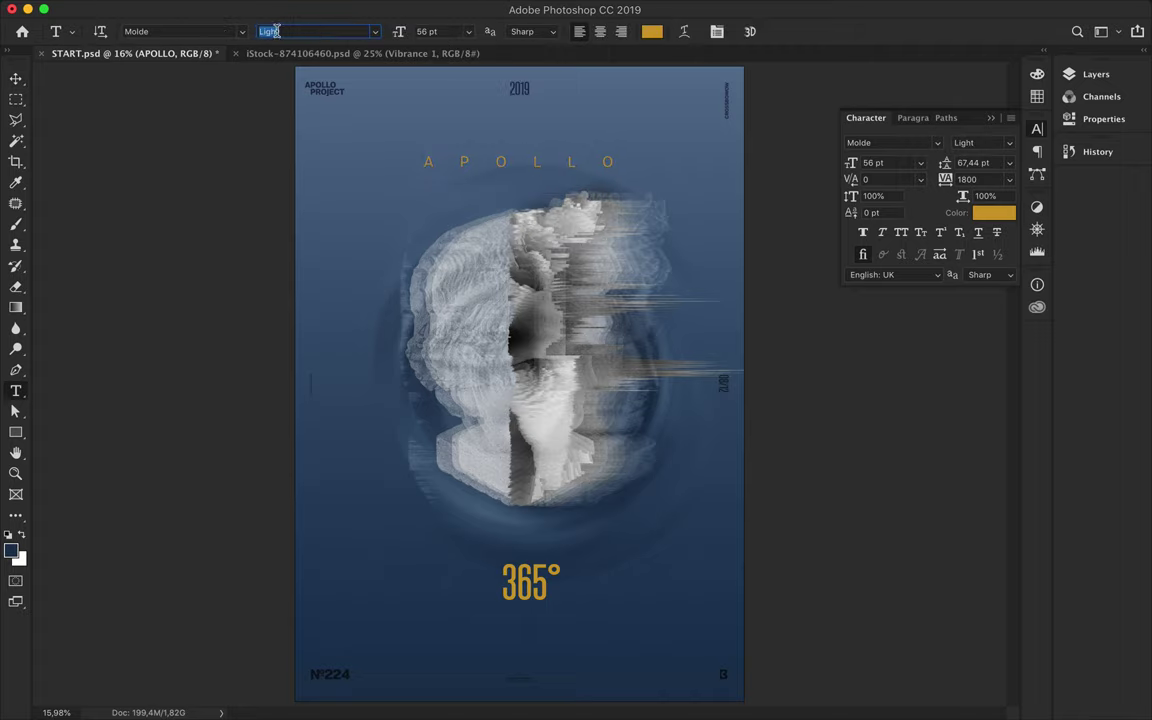
pyautogui.press('Return')
pyautogui.press('Return')
pyautogui.press('v')
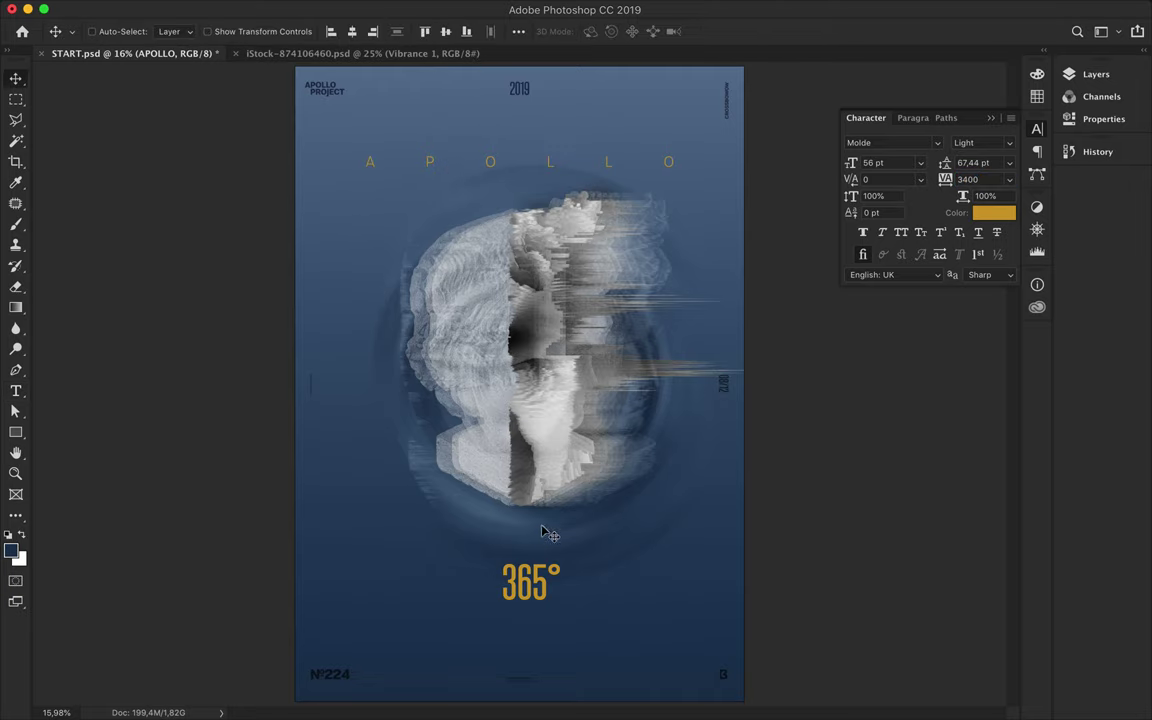
# Change APOLLO to Regular style and switch 365° to Compressed-Light.
pyautogui.press('t')
pyautogui.click(336, 33)
pyautogui.press('Down')
pyautogui.doubleClick(528, 585)
pyautogui.click(373, 31)
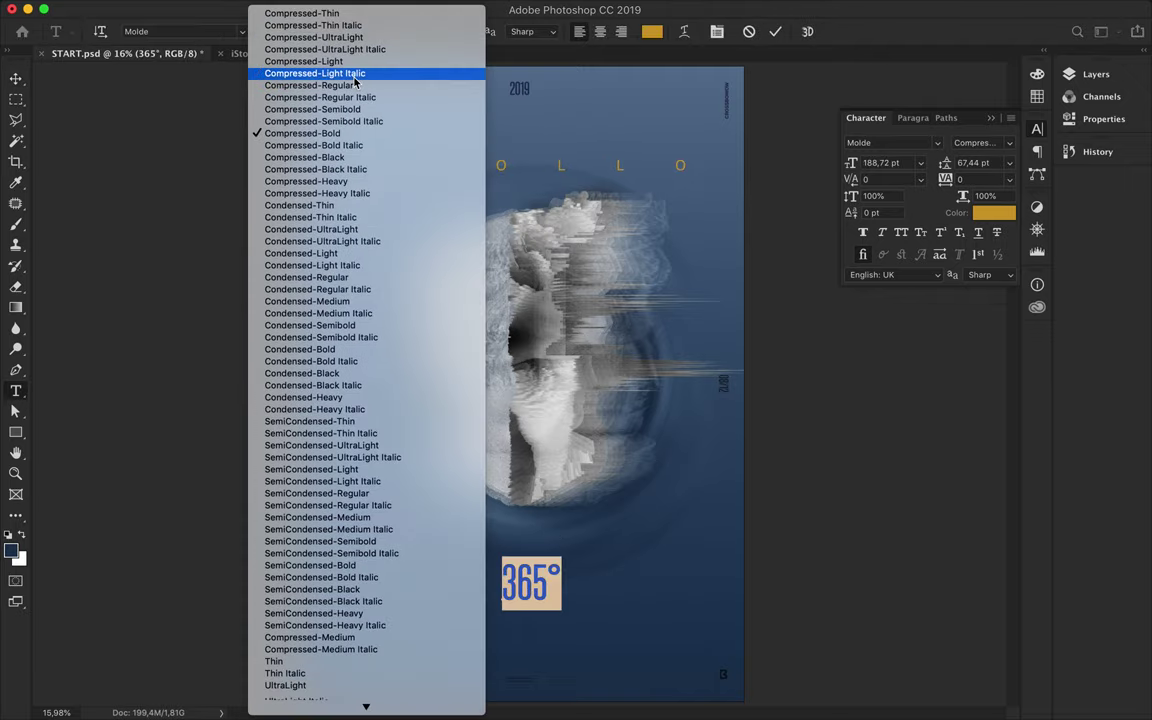
pyautogui.click(308, 69)
pyautogui.press('Escape')
pyautogui.press('v')
# Enlarge 365° to about triple size and move it lower.
pyautogui.hotkey('ctrl', 't')
pyautogui.moveTo(500, 485); pyautogui.dragTo(527, 430)
pyautogui.press('Return')
pyautogui.moveTo(522, 505); pyautogui.dragTo(532, 540)
pyautogui.press('F7')
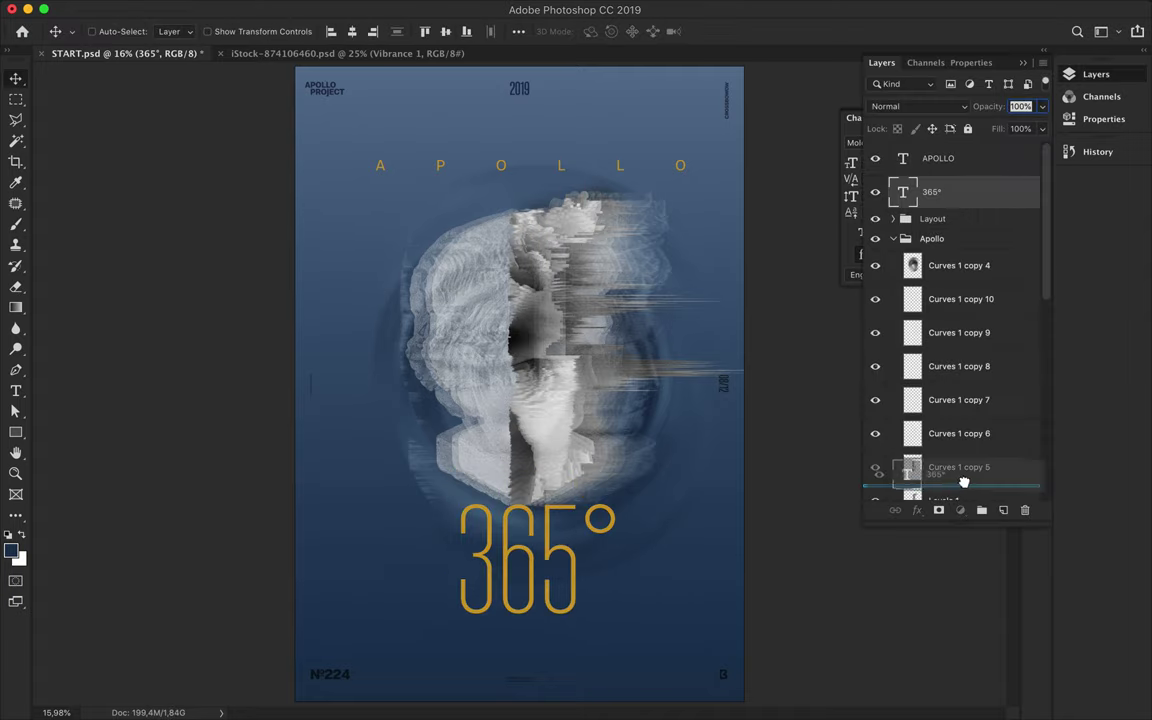
pyautogui.moveTo(611, 584); pyautogui.dragTo(608, 601)
# Set 365° to Thin, enlarge it about 128%, and shift it down and right.
pyautogui.press('t')
pyautogui.click(295, 31)
pyautogui.press('Down')
pyautogui.click(14, 84)
pyautogui.hotkey('ctrl', 't')
pyautogui.moveTo(638, 488); pyautogui.dragTo(650, 458)
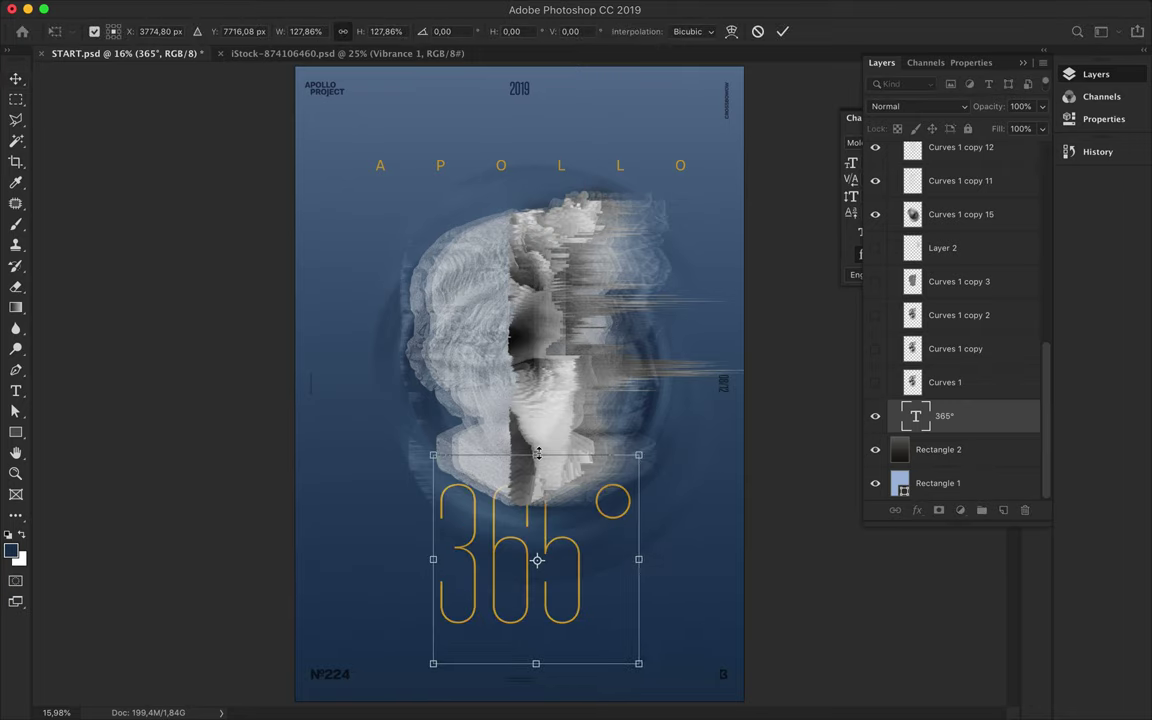
pyautogui.press('Return')
pyautogui.moveTo(527, 615); pyautogui.dragTo(545, 635)
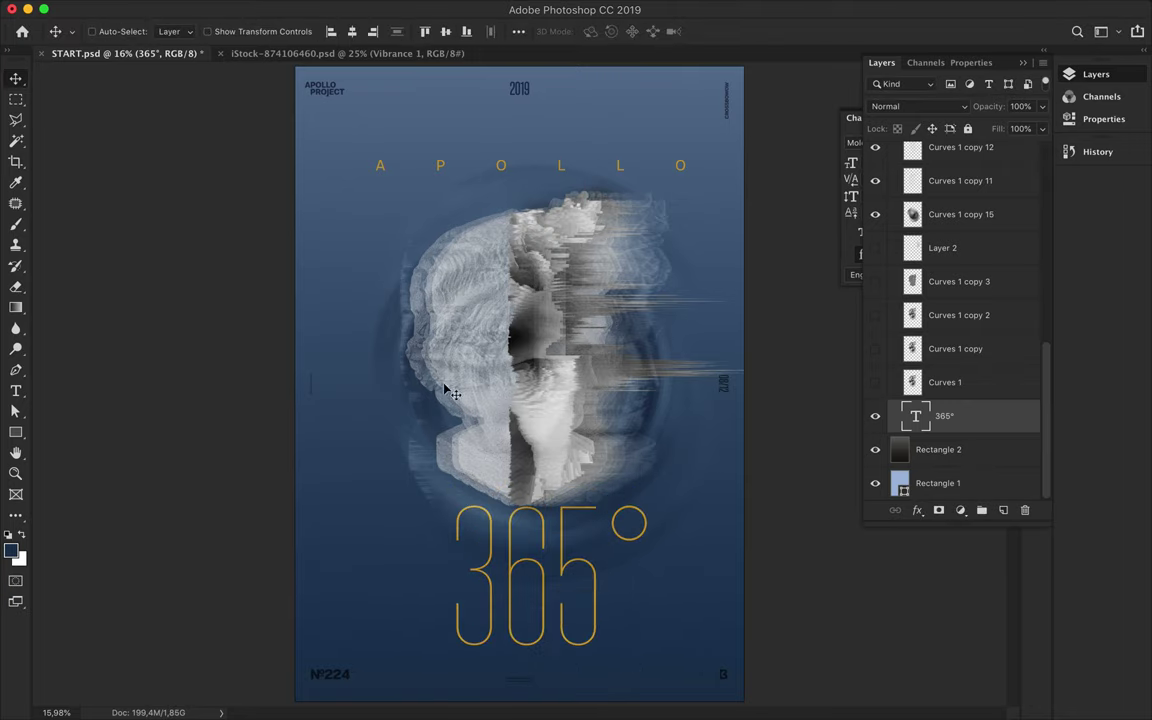
# Retype the APOLLO heading as two lines, APO over LLO.
pyautogui.keyDown('ctrl'); pyautogui.click(468, 166); pyautogui.keyUp('ctrl')
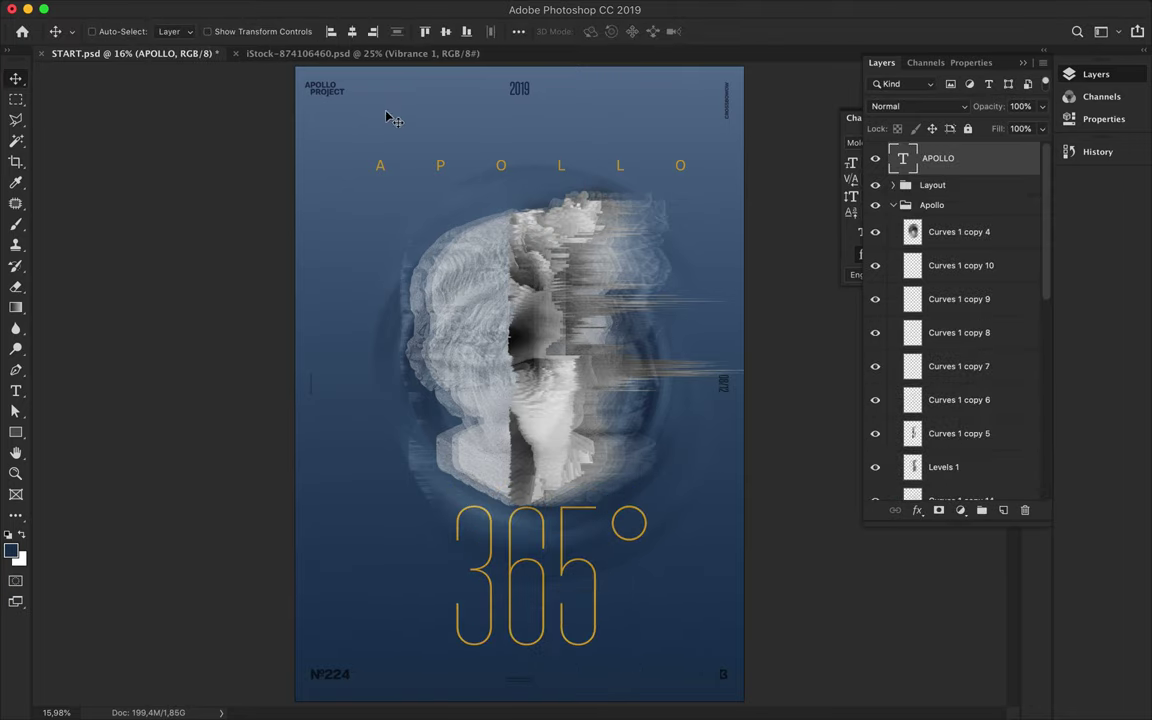
pyautogui.press('t')
pyautogui.click(319, 32)
pyautogui.click(17, 82)
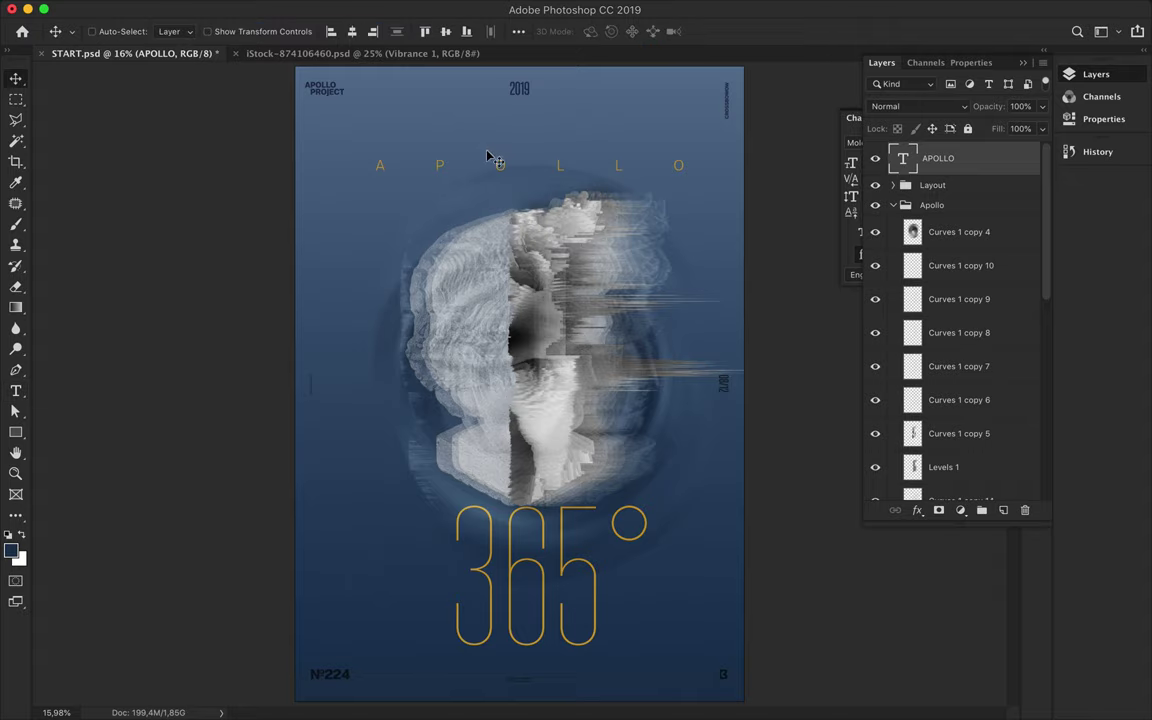
pyautogui.doubleClick(557, 175)
pyautogui.write('APO')
pyautogui.press('Return')
pyautogui.write('LLO')
pyautogui.press('Escape')
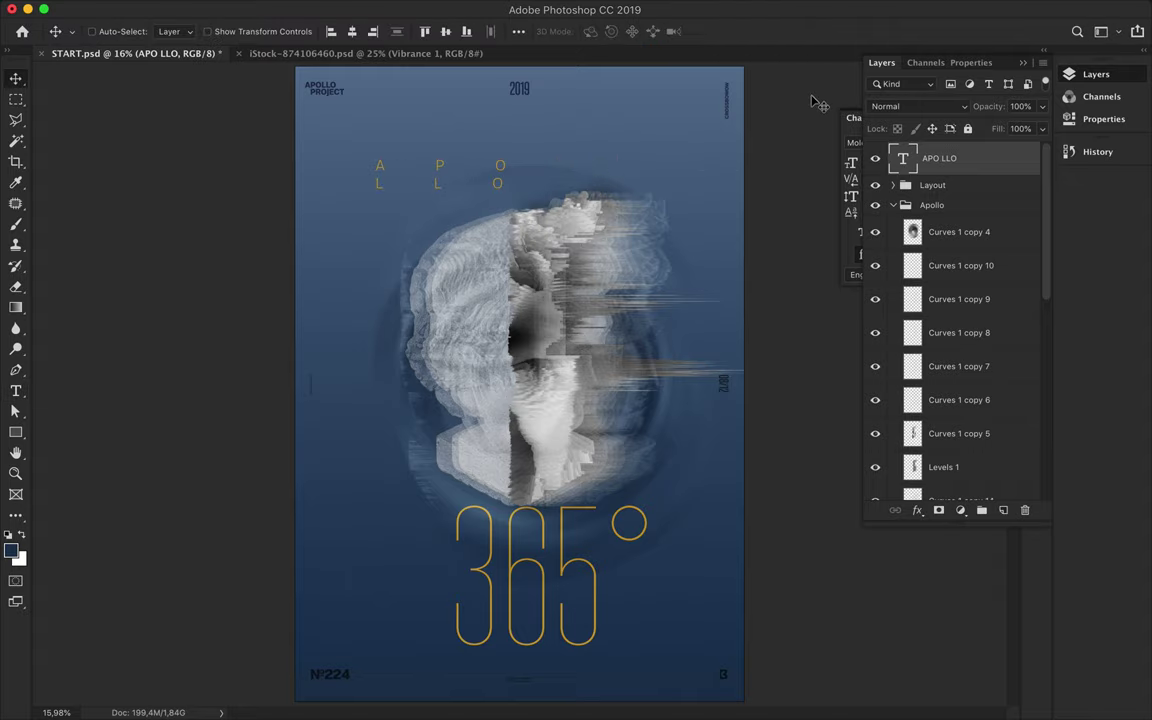
# Widen the APO/LLO letter and line spacing and move it near the top.
pyautogui.click(972, 159)
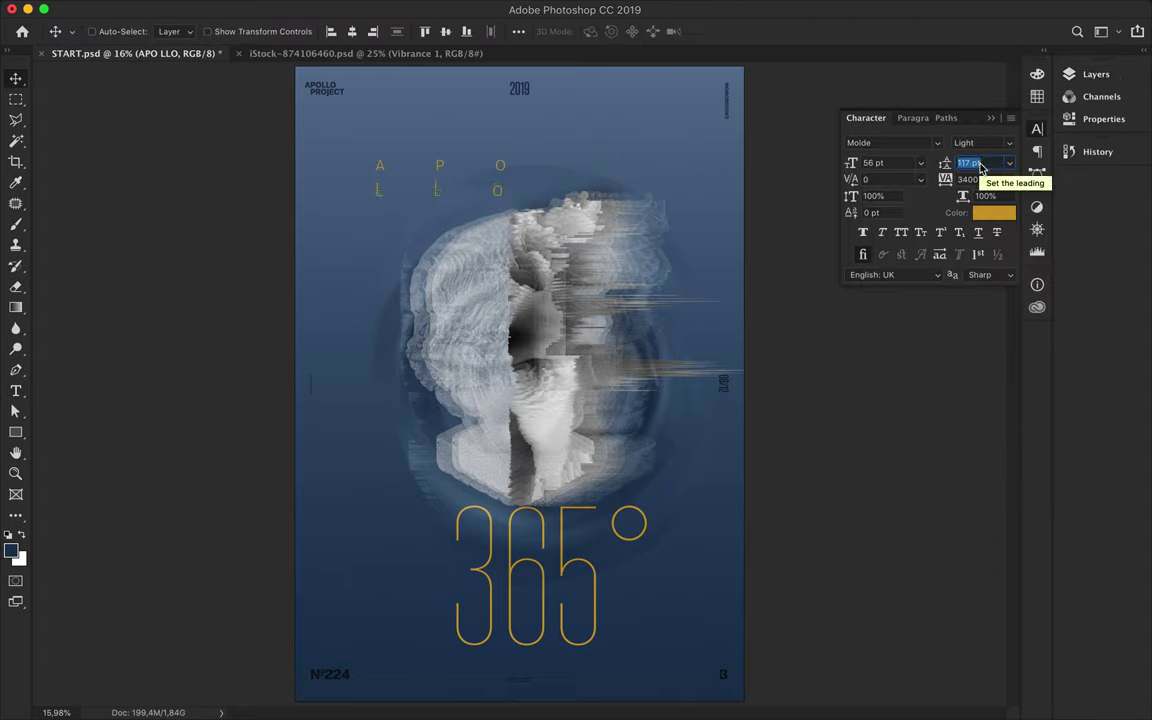
pyautogui.click(903, 118)
pyautogui.moveTo(460, 125); pyautogui.dragTo(535, 245)
pyautogui.hotkey('ctrl', 't')
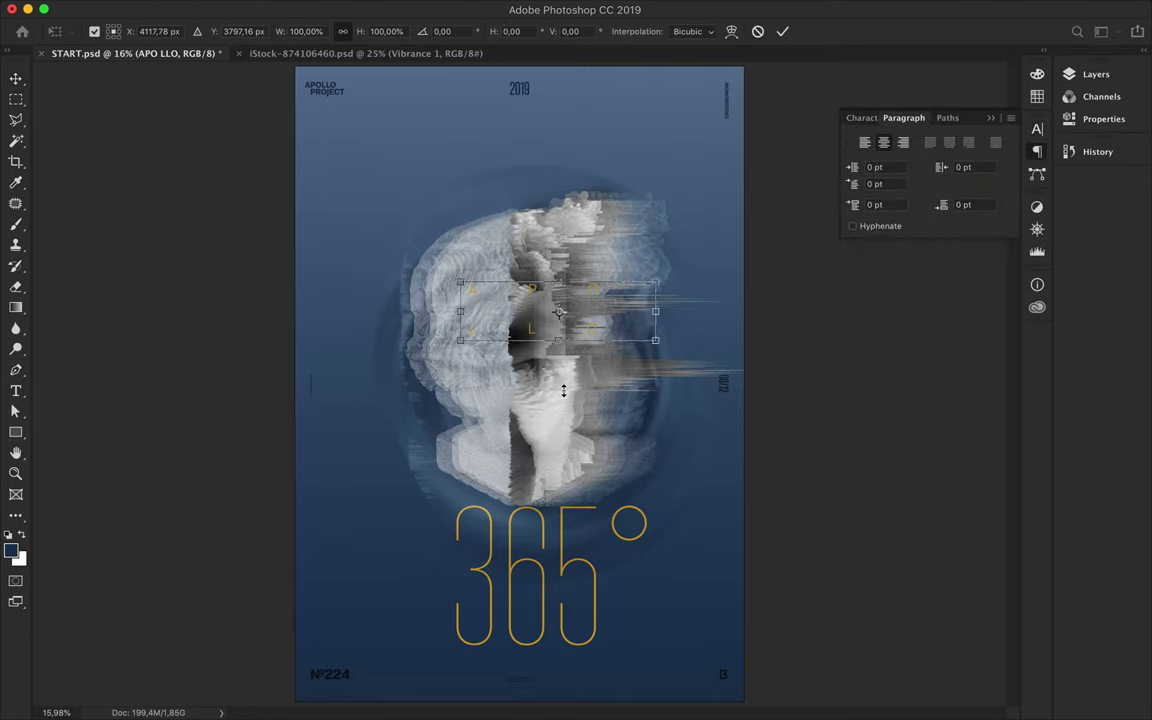
pyautogui.moveTo(515, 336)
pyautogui.mouseDown()
pyautogui.moveTo(538, 336)
pyautogui.moveTo(525, 157)
pyautogui.mouseUp()
pyautogui.press('Return')
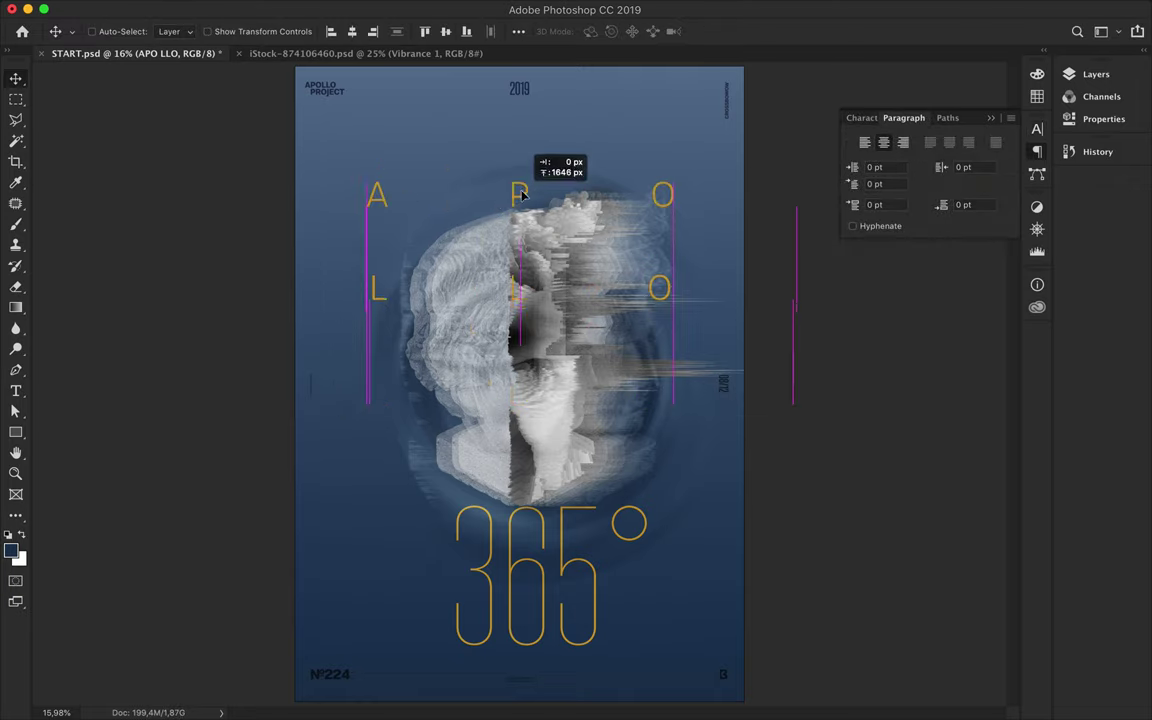
# Recolour the APO/LLO letters white and nudge them down slightly.
pyautogui.doubleClick(533, 272)
pyautogui.click(689, 31)
pyautogui.click(959, 187)
pyautogui.hotkey('ctrl', 'Return')
pyautogui.moveTo(525, 152); pyautogui.dragTo(530, 174)
# Shrink APO/LLO to about 51% and place it under the 2019 date.
pyautogui.hotkey('ctrl', 't')
pyautogui.moveTo(805, 219); pyautogui.dragTo(605, 203)
pyautogui.moveTo(451, 171); pyautogui.dragTo(518, 137)
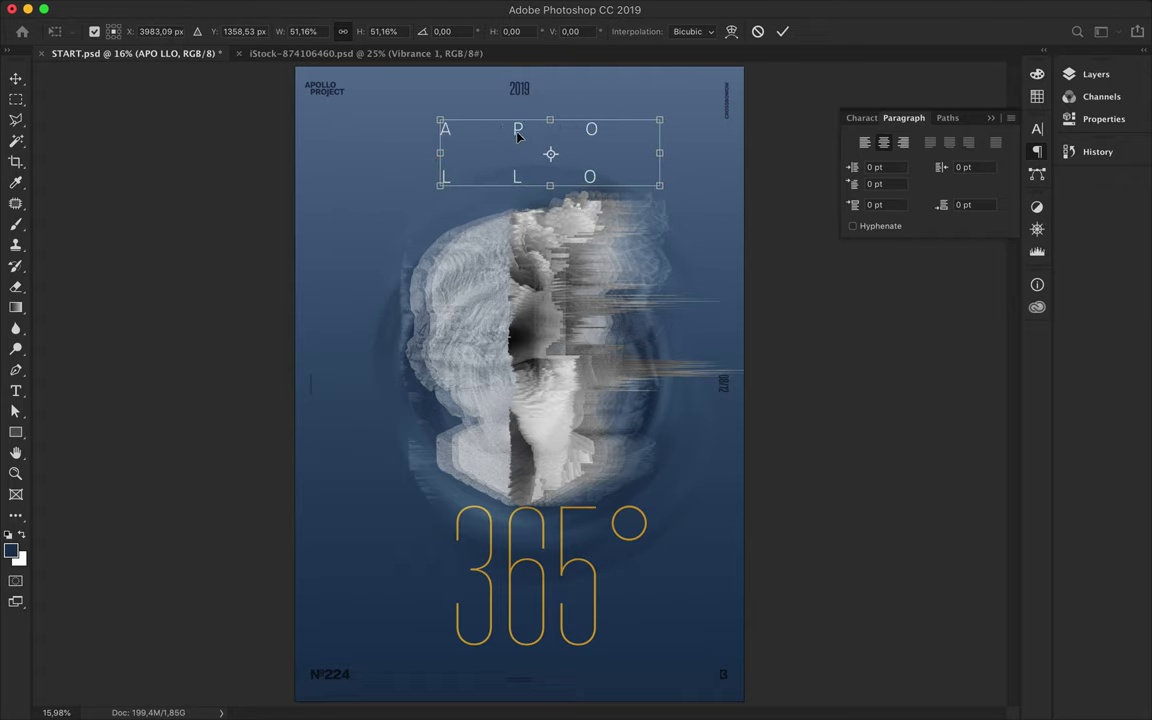
pyautogui.press('Return')
pyautogui.press('F7')
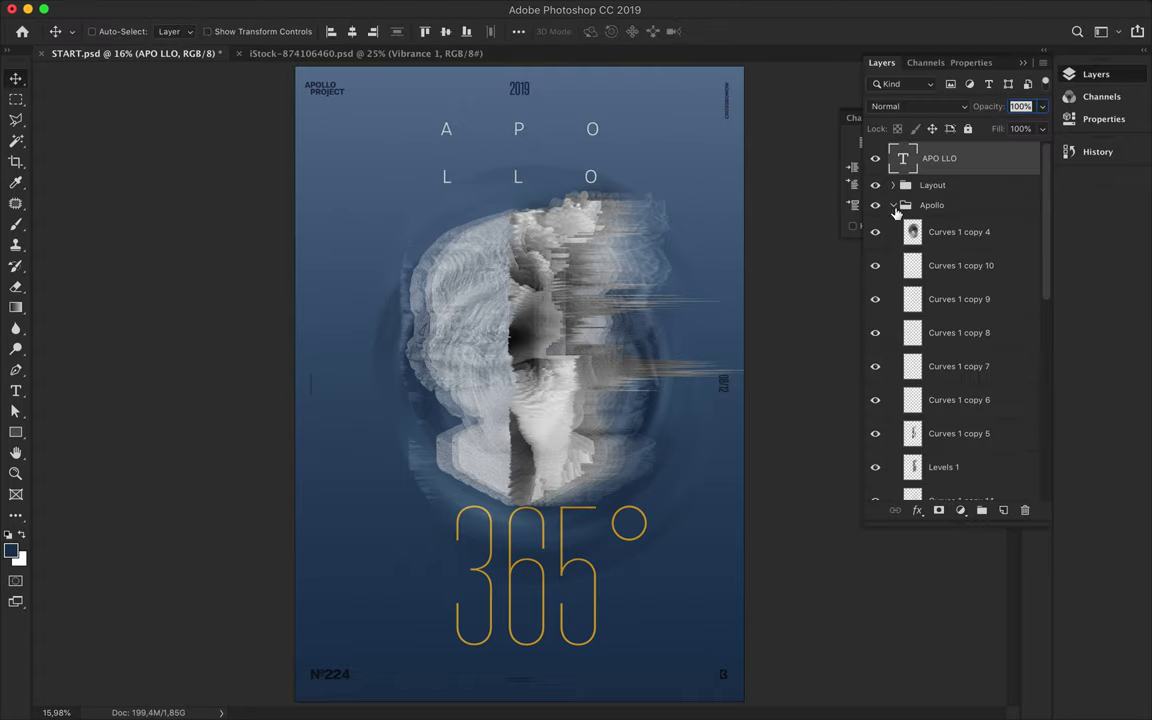
# Select the APO LLO text layer and lower its font size in the Character panel.
pyautogui.click(968, 236)
pyautogui.scroll(-5, 967, 257)
pyautogui.scroll(-3, 967, 257)
pyautogui.keyDown('shift'); pyautogui.click(960, 281); pyautogui.keyUp('shift')
pyautogui.moveTo(633, 339)
pyautogui.mouseDown()
pyautogui.moveTo(588, 347)
pyautogui.moveTo(594, 355)
pyautogui.mouseUp()
pyautogui.scroll(5, 960, 300)
pyautogui.scroll(3, 960, 300)
pyautogui.click(950, 150)
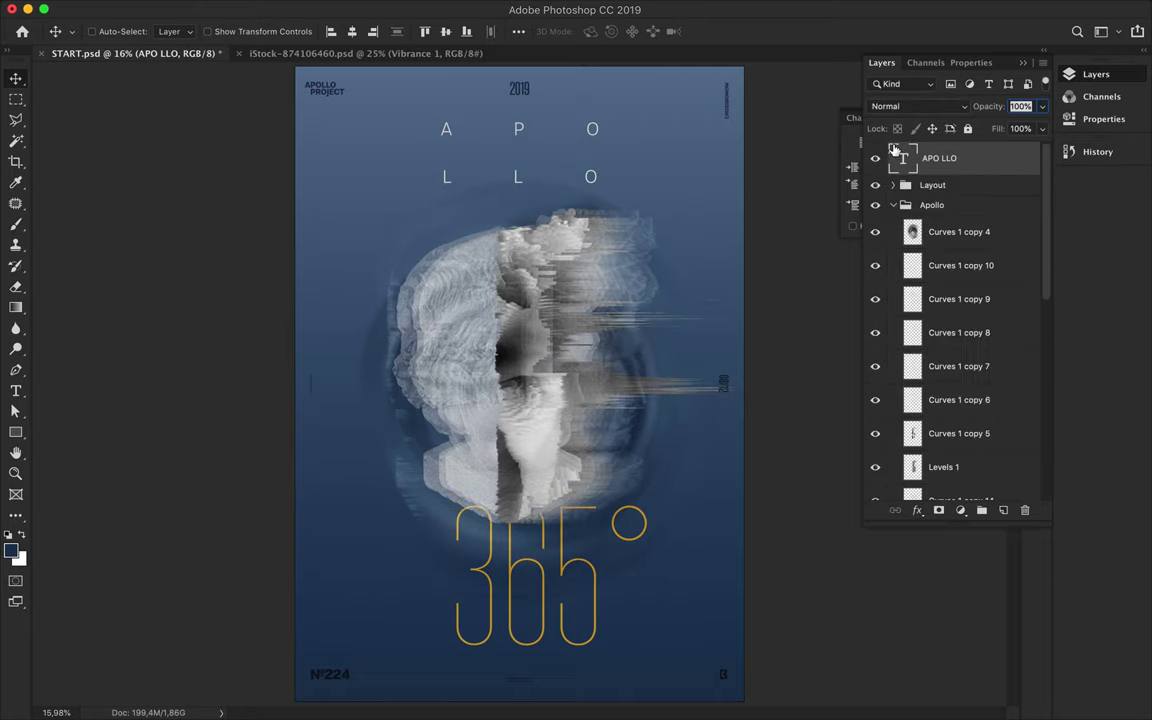
pyautogui.press('F7')
pyautogui.click(852, 120)
pyautogui.click(900, 163)
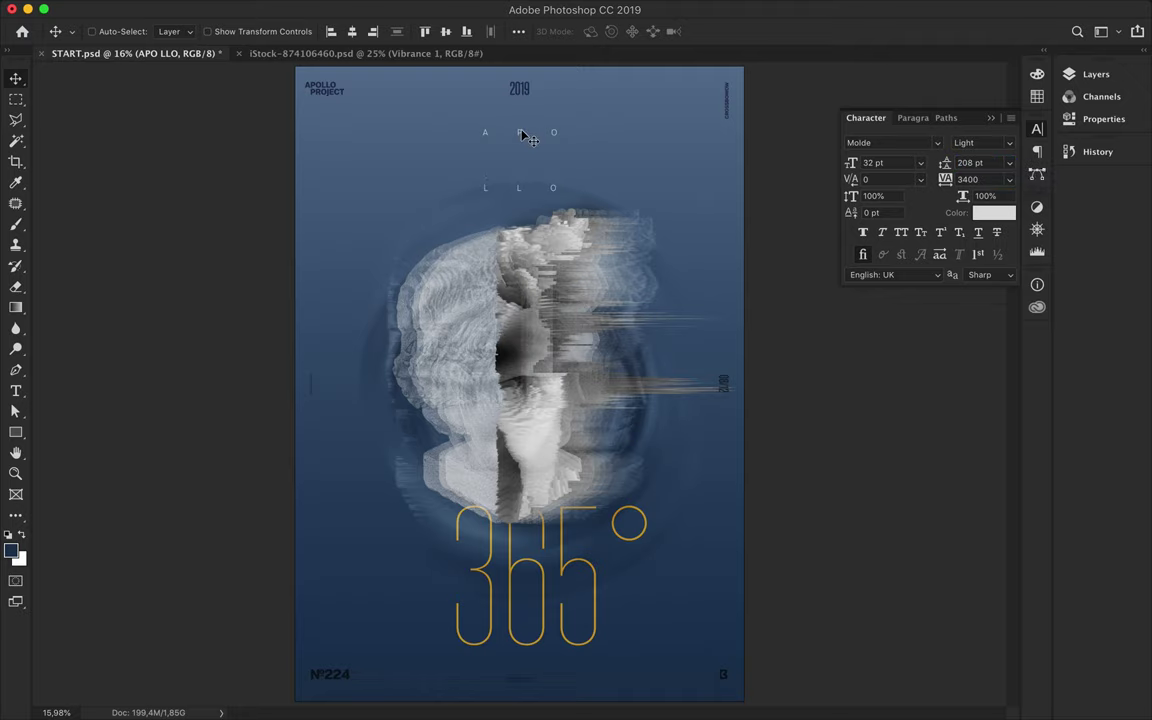
# Nudge the 365° text left and down and recolour it light grey sampled from the poster.
pyautogui.moveTo(543, 619); pyautogui.dragTo(536, 625)
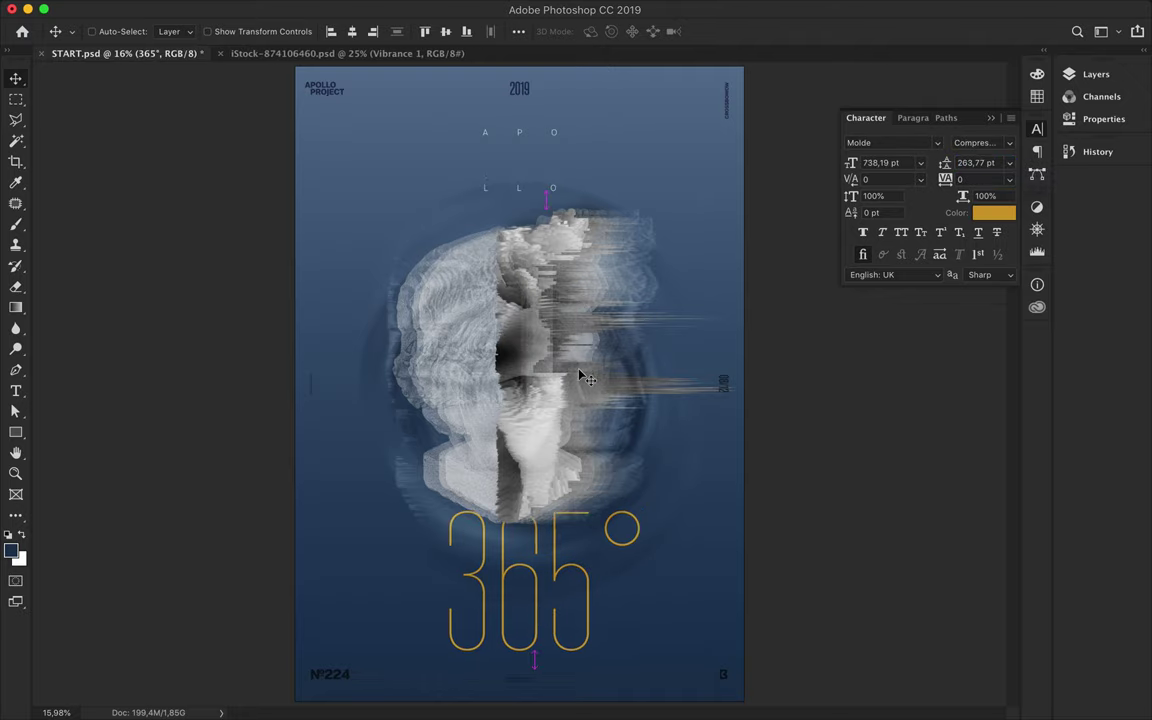
pyautogui.press('t')
pyautogui.click(993, 212)
pyautogui.click(605, 365)
pyautogui.click(959, 188)
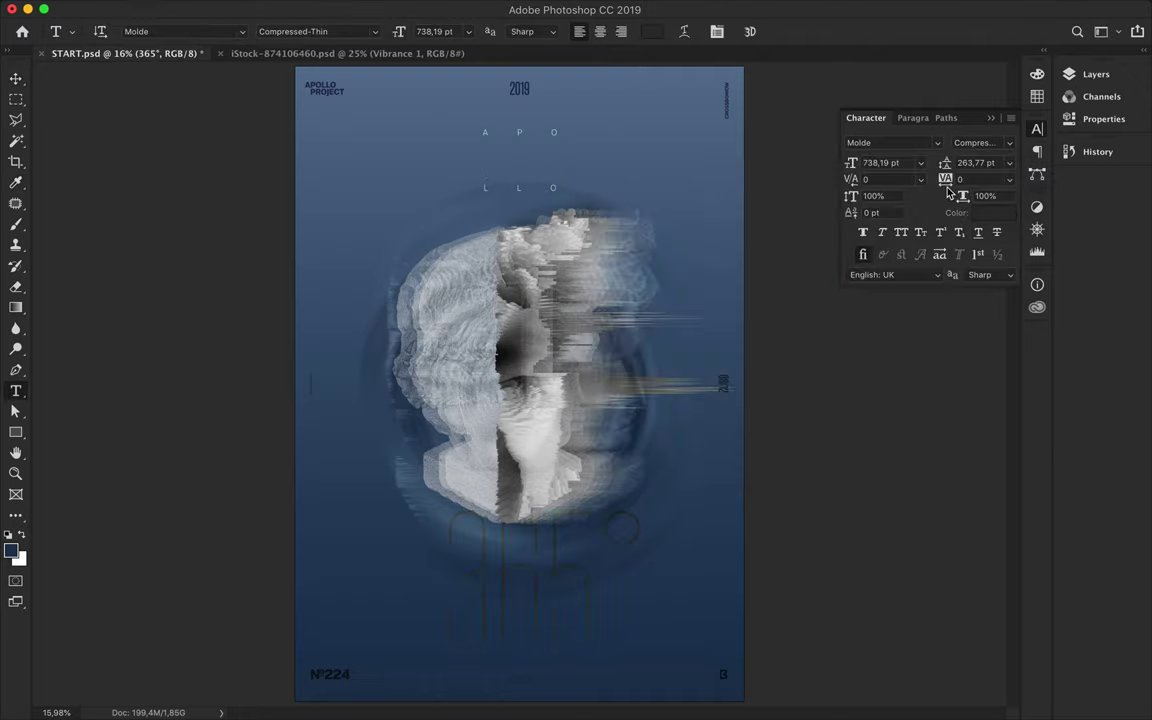
pyautogui.click(993, 212)
pyautogui.click(533, 437)
pyautogui.press('Return')
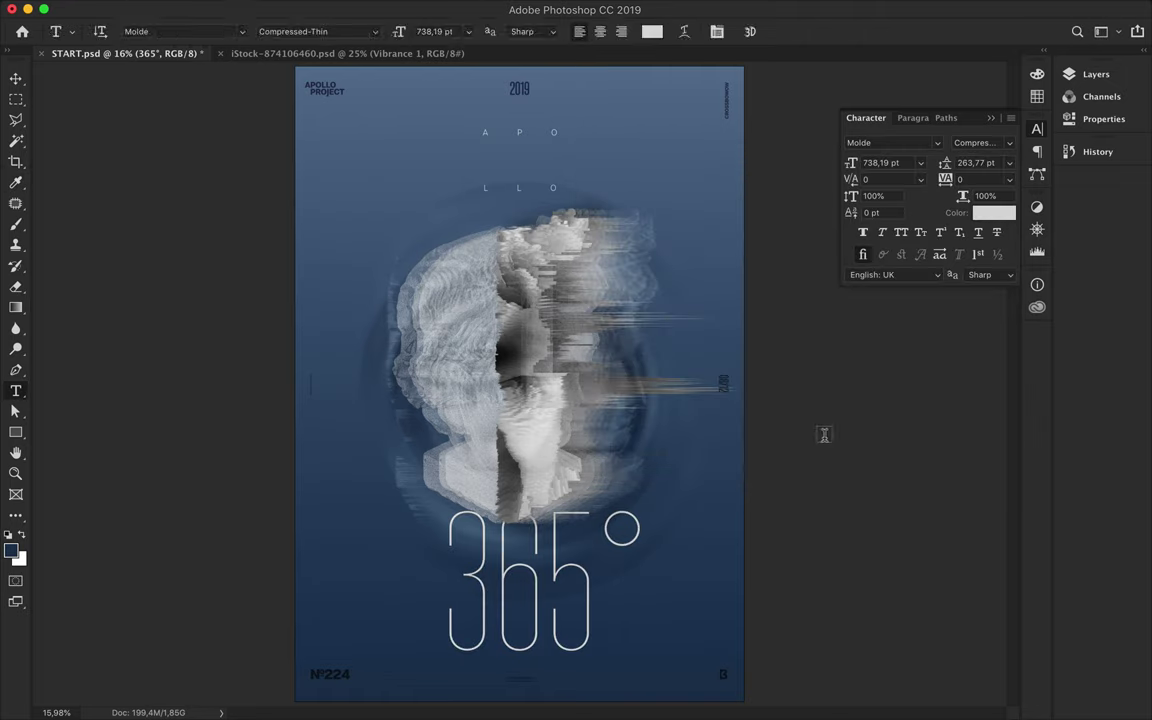
# Restyle the 6 in 365° as Thin Italic, mixing it with the bold 3.
pyautogui.moveTo(495, 580); pyautogui.dragTo(537, 583)
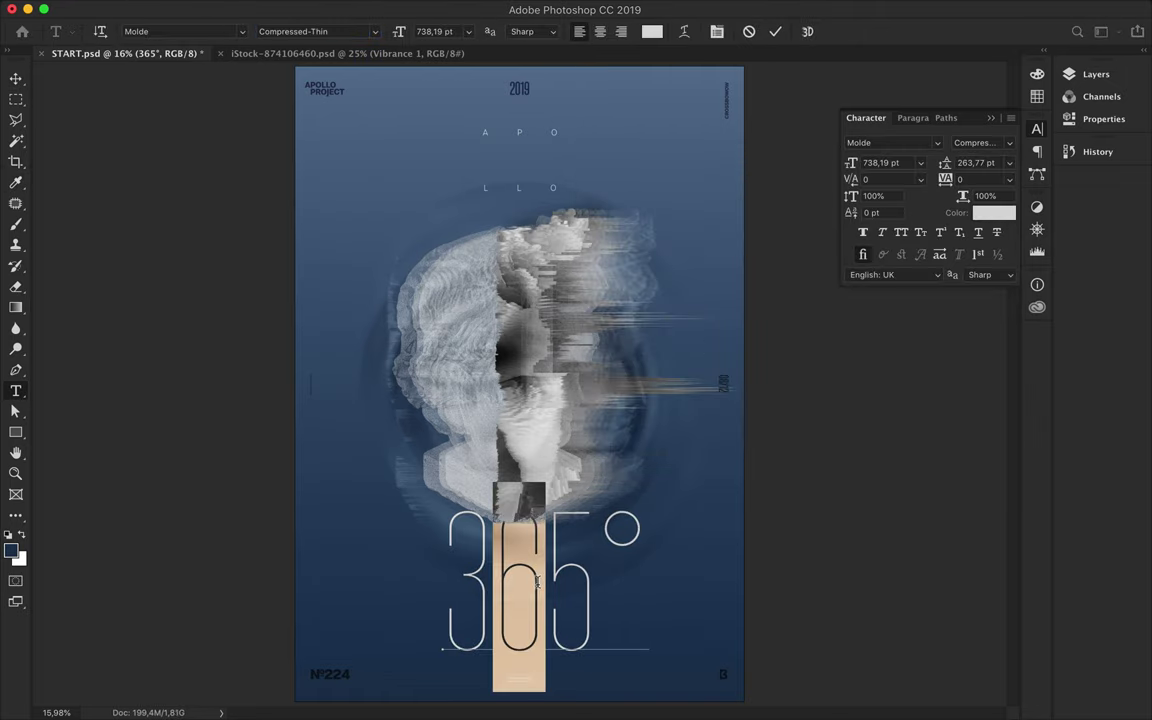
pyautogui.press('Escape')
pyautogui.press('v')
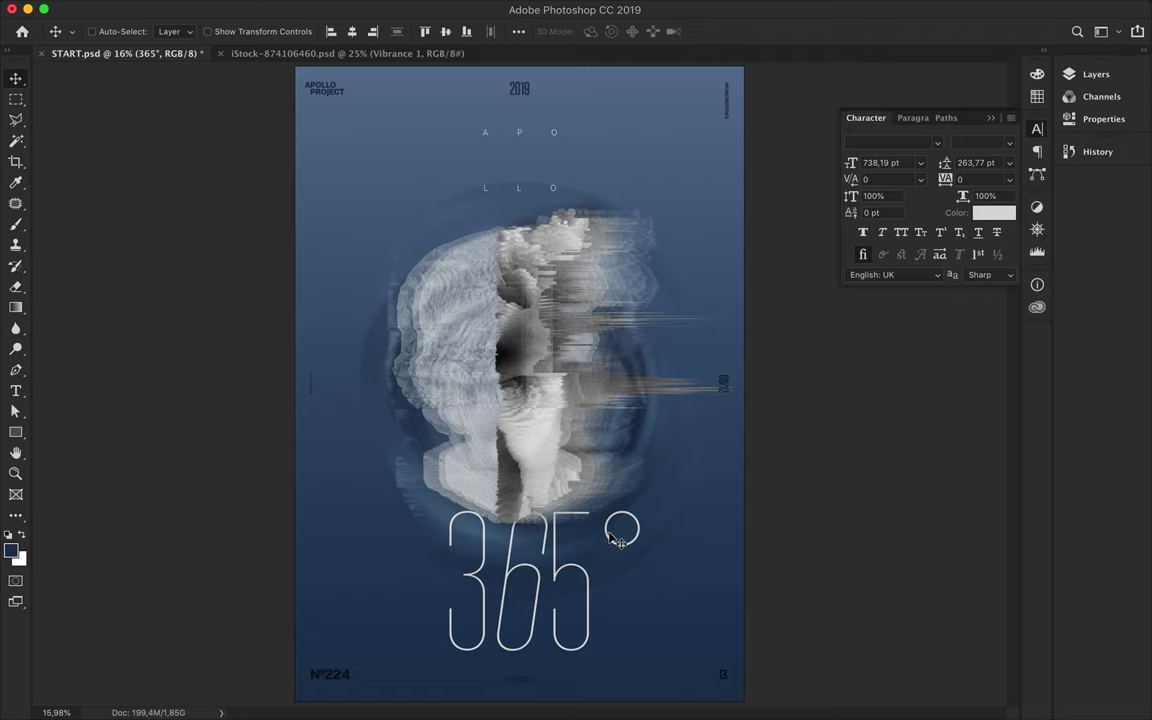
pyautogui.doubleClick(617, 540)
pyautogui.click(315, 32)
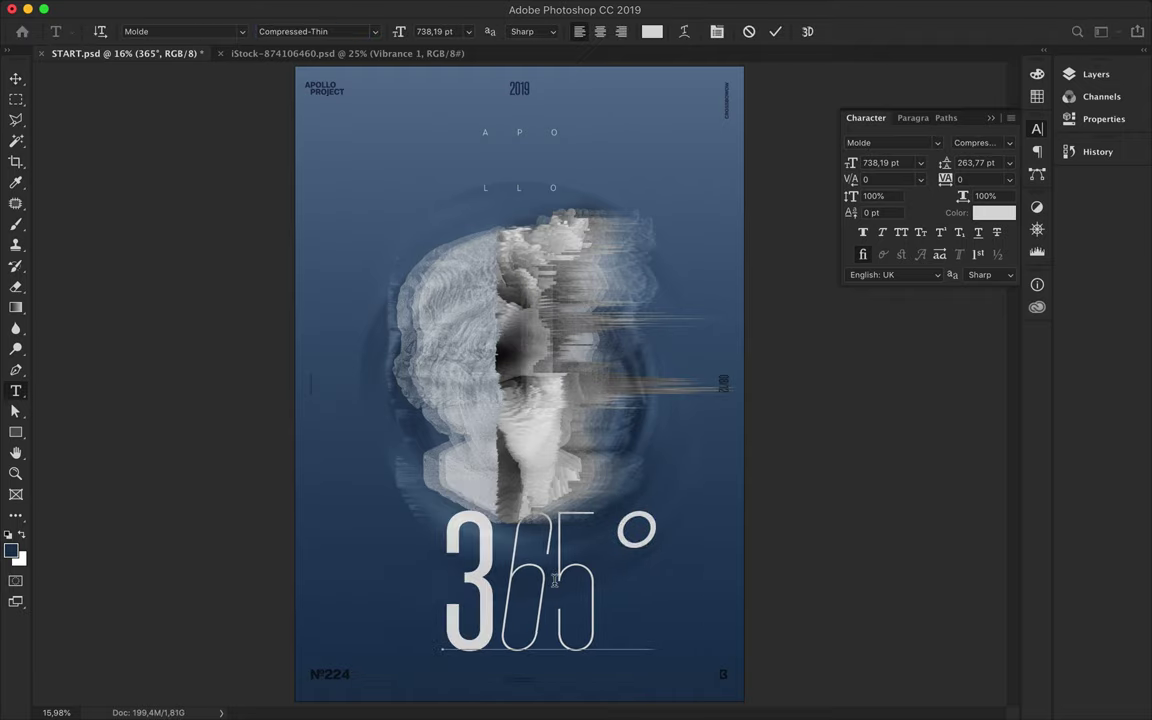
pyautogui.press('Escape')
pyautogui.press('v')
# Widen the kerning between the 365° digits.
pyautogui.doubleClick(556, 600)
pyautogui.click(556, 617)
pyautogui.hotkey('alt', 'Right')
pyautogui.hotkey('alt', 'Right')
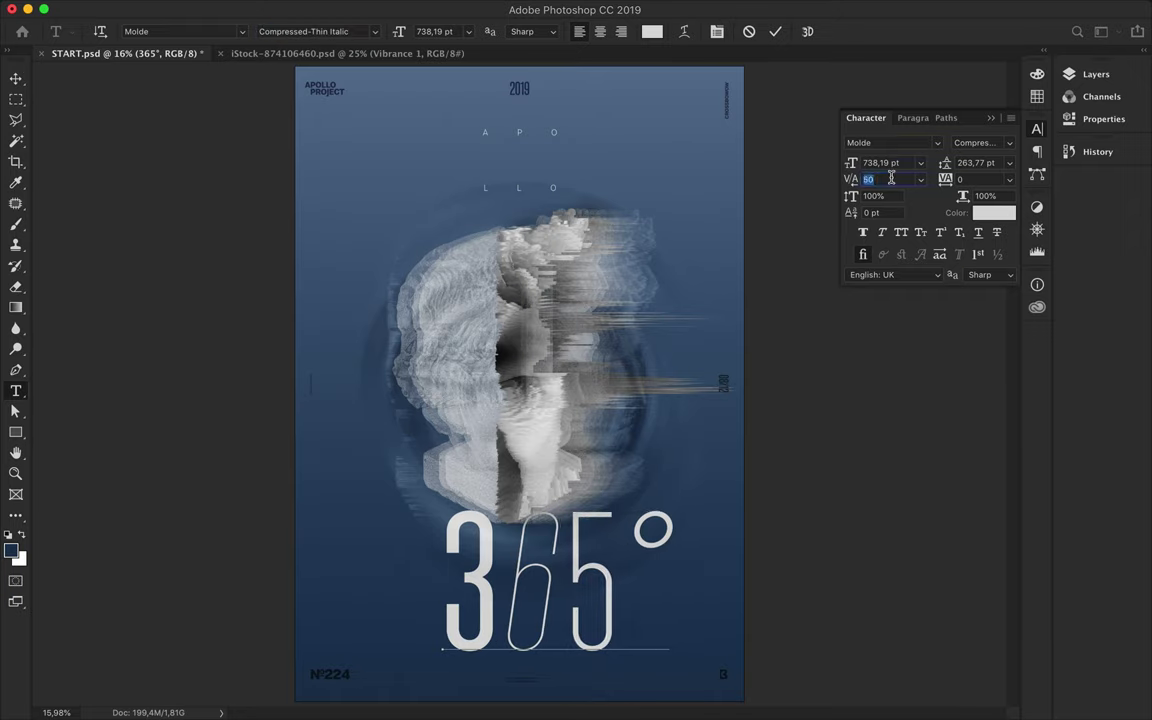
pyautogui.press('Escape')
pyautogui.press('v')
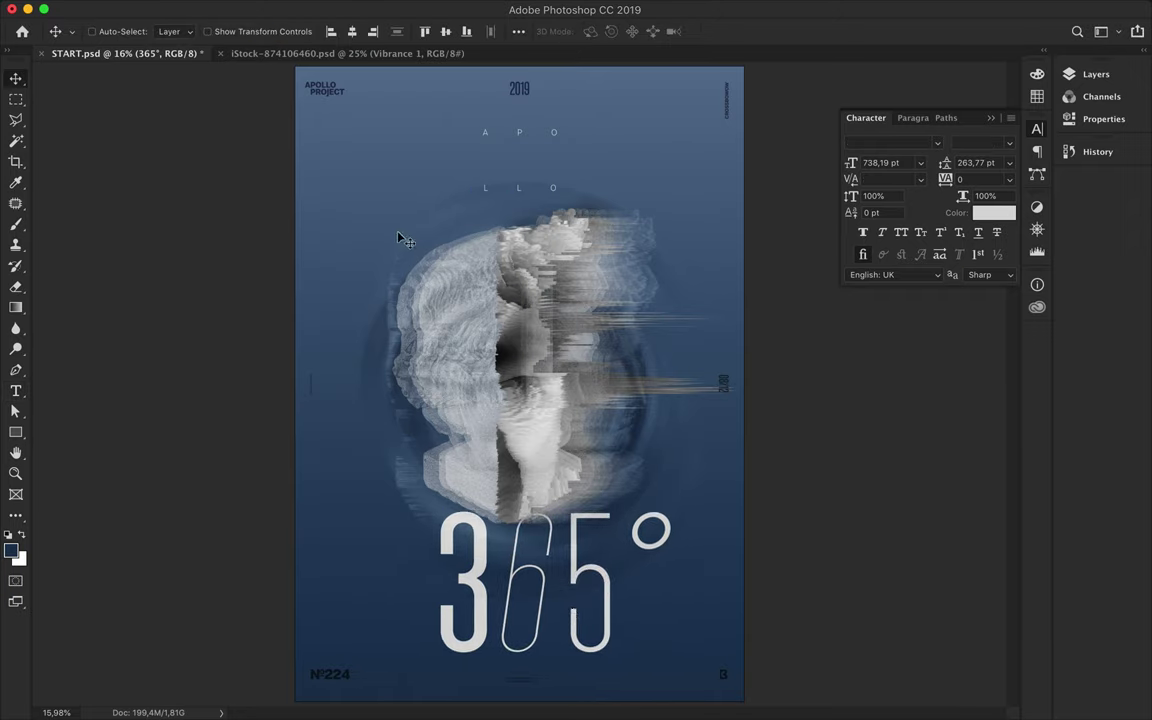
# Add a new small IMPLOSION text line on the poster.
pyautogui.press('t')
pyautogui.click(362, 184)
pyautogui.hotkey('ctrl', 'Return')
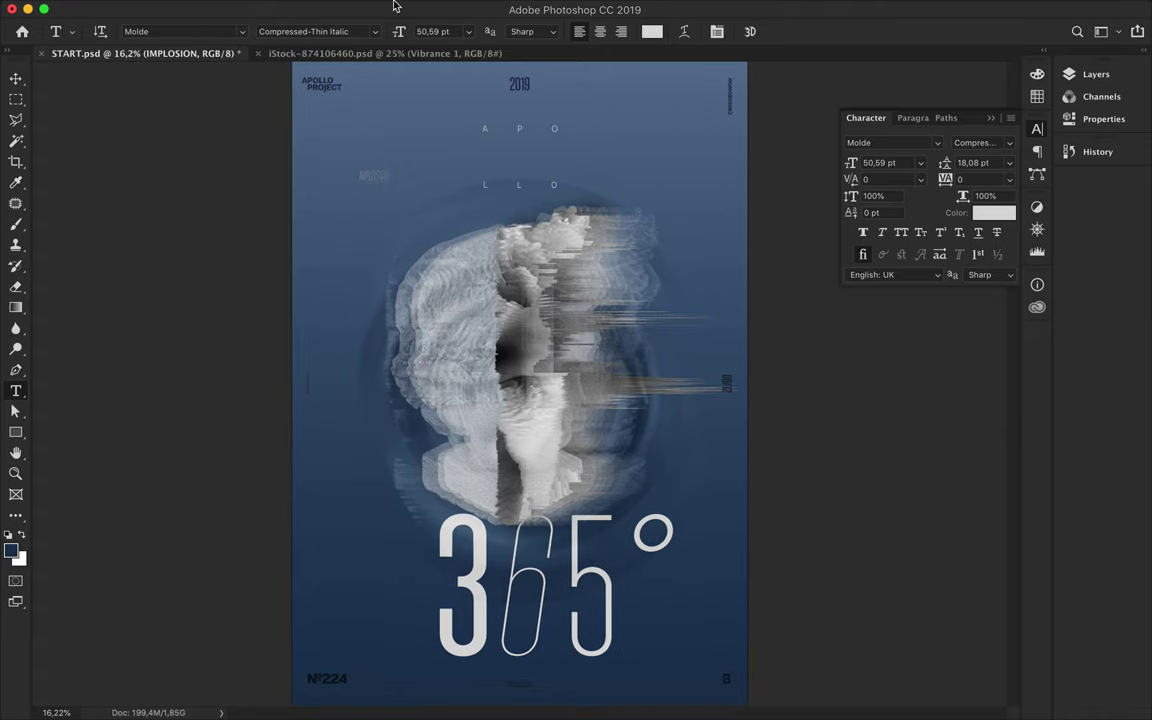
# Enlarge IMPLOSION to about 954% and move it down across the statue.
pyautogui.scroll(3, 400, 200)
pyautogui.scroll(3, 370, 198)
pyautogui.hotkey('ctrl', 't')
pyautogui.moveTo(382, 208); pyautogui.dragTo(932, 484)
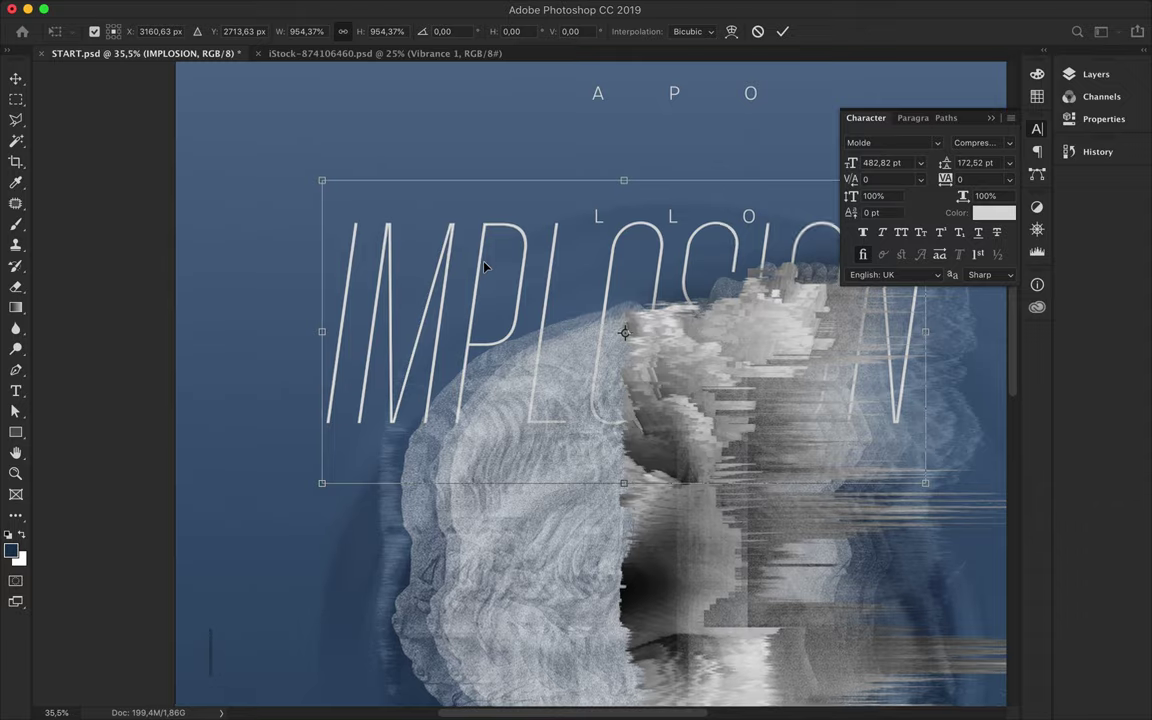
pyautogui.scroll(-5, 483, 265)
pyautogui.moveTo(530, 406); pyautogui.dragTo(522, 505)
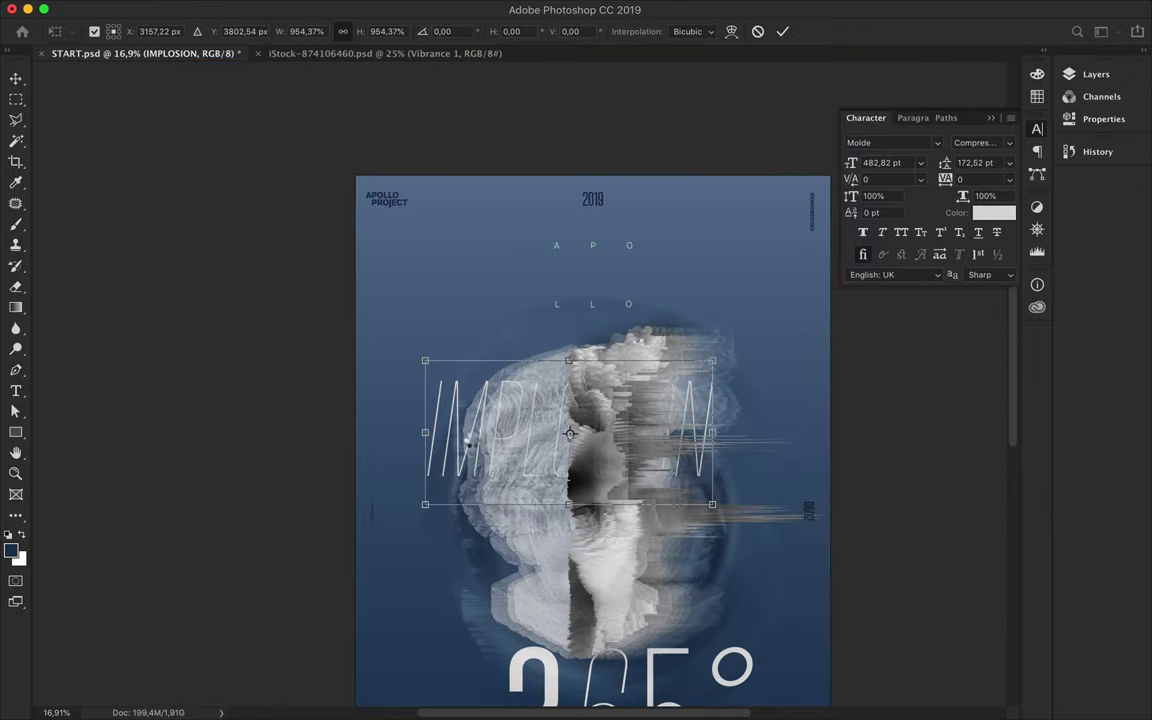
pyautogui.press('Return')
# Try Condensed-UltraLight Italic, SemiCondensed-Light Italic and Regular Italic on all of IMPLOSION.
pyautogui.press('t')
pyautogui.hotkey('ctrl', 'a')
pyautogui.click(340, 31)
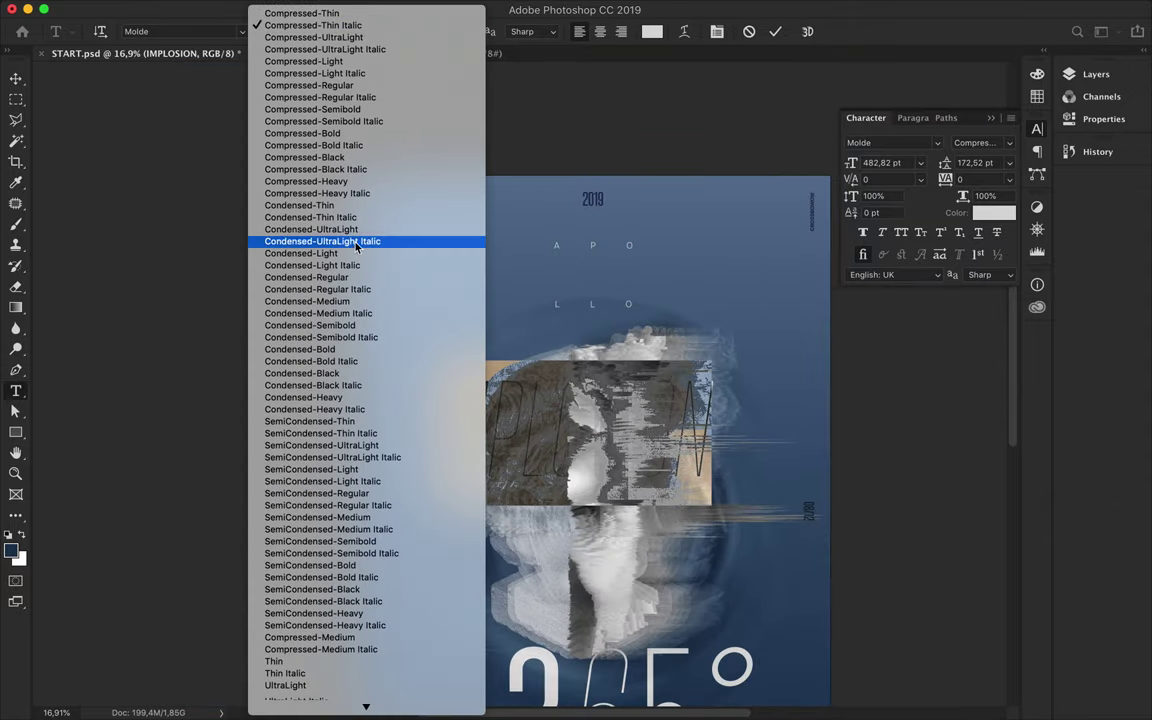
pyautogui.click(340, 241)
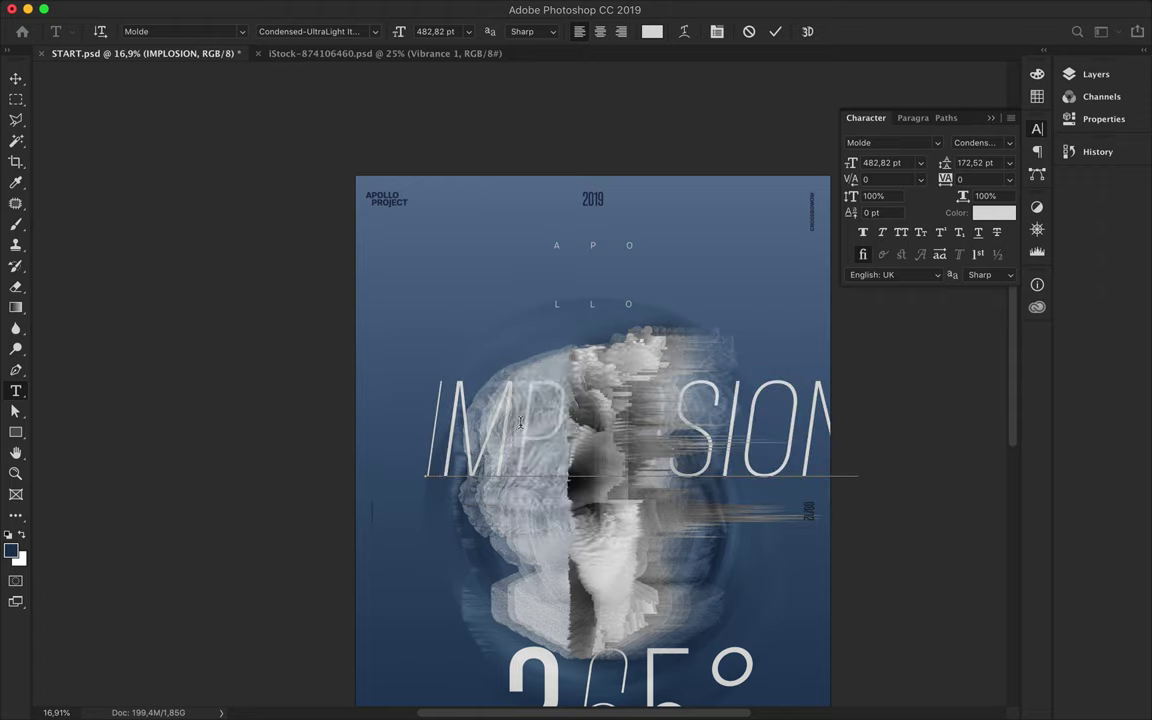
pyautogui.click(338, 32)
pyautogui.click(359, 266)
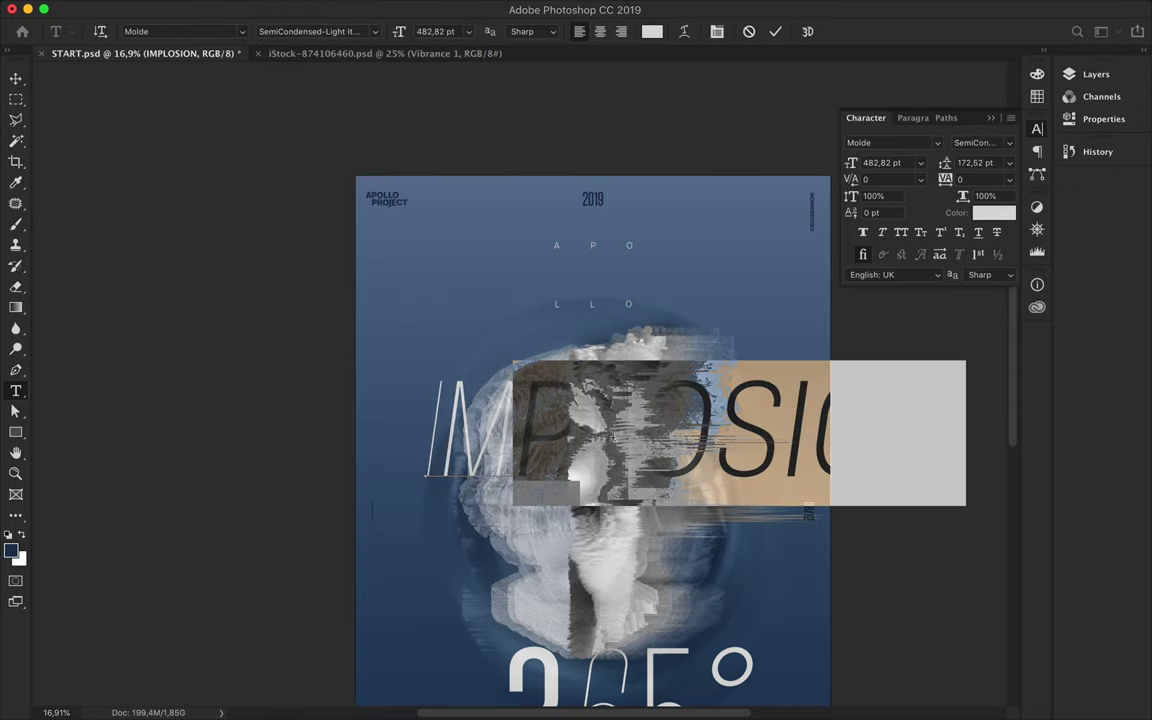
pyautogui.click(328, 31)
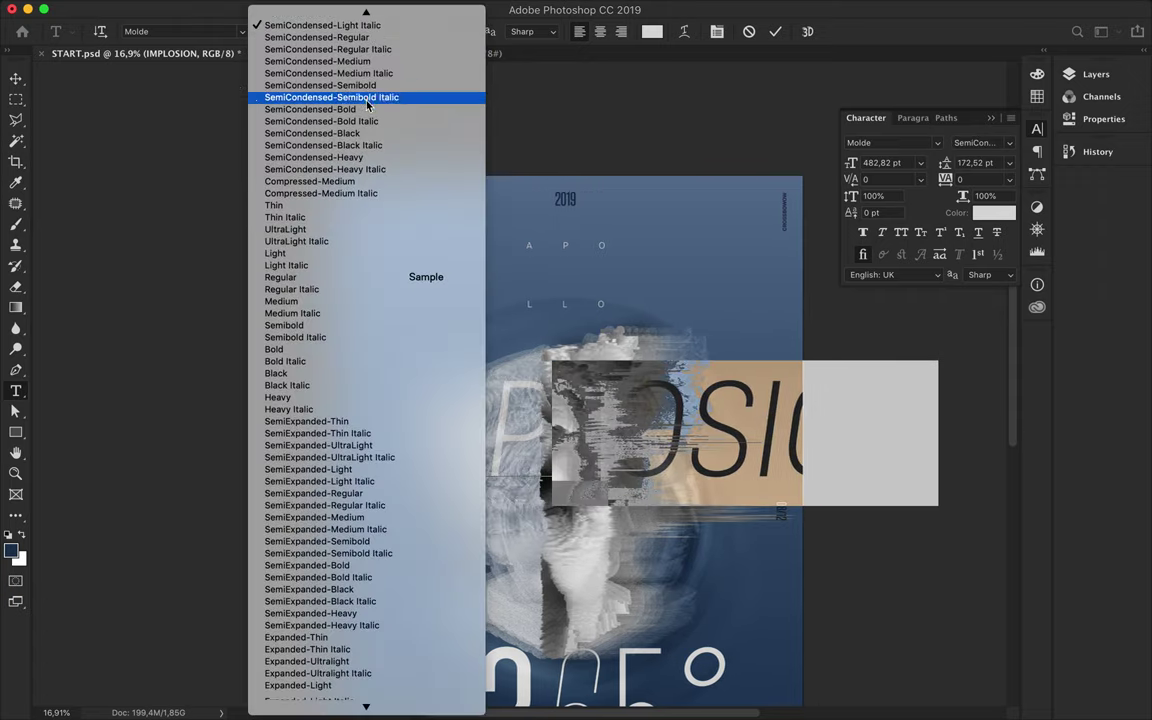
pyautogui.click(345, 290)
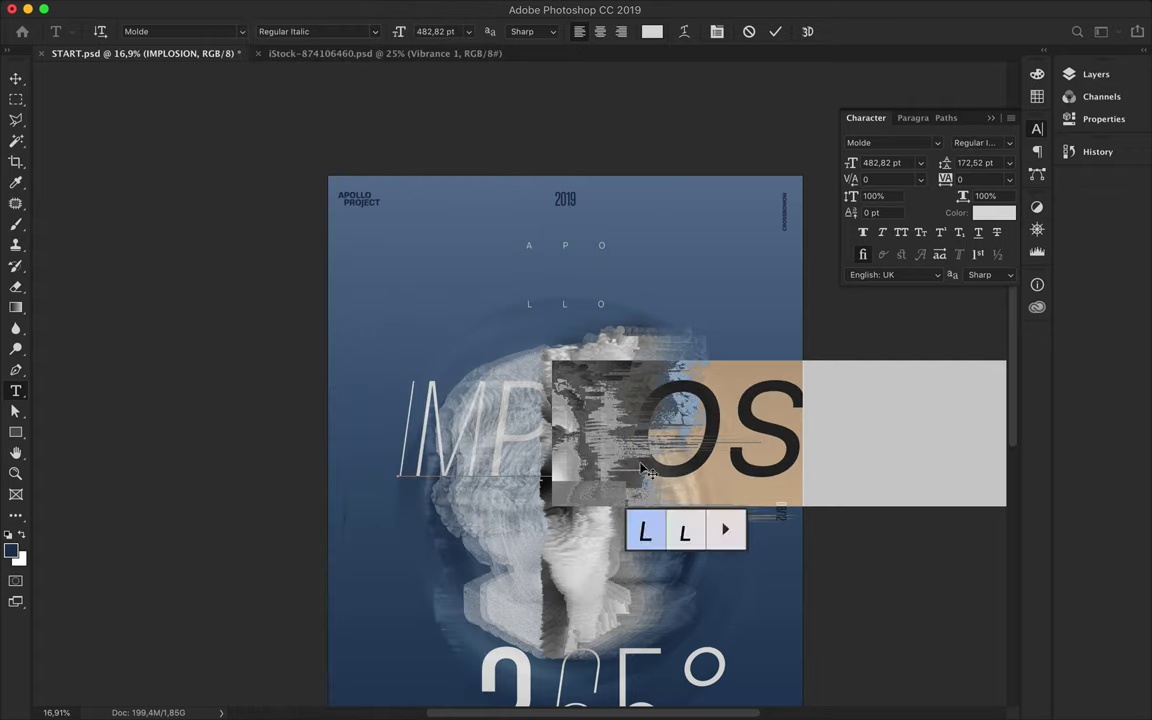
pyautogui.moveTo(345, 297); pyautogui.dragTo(215, 138)
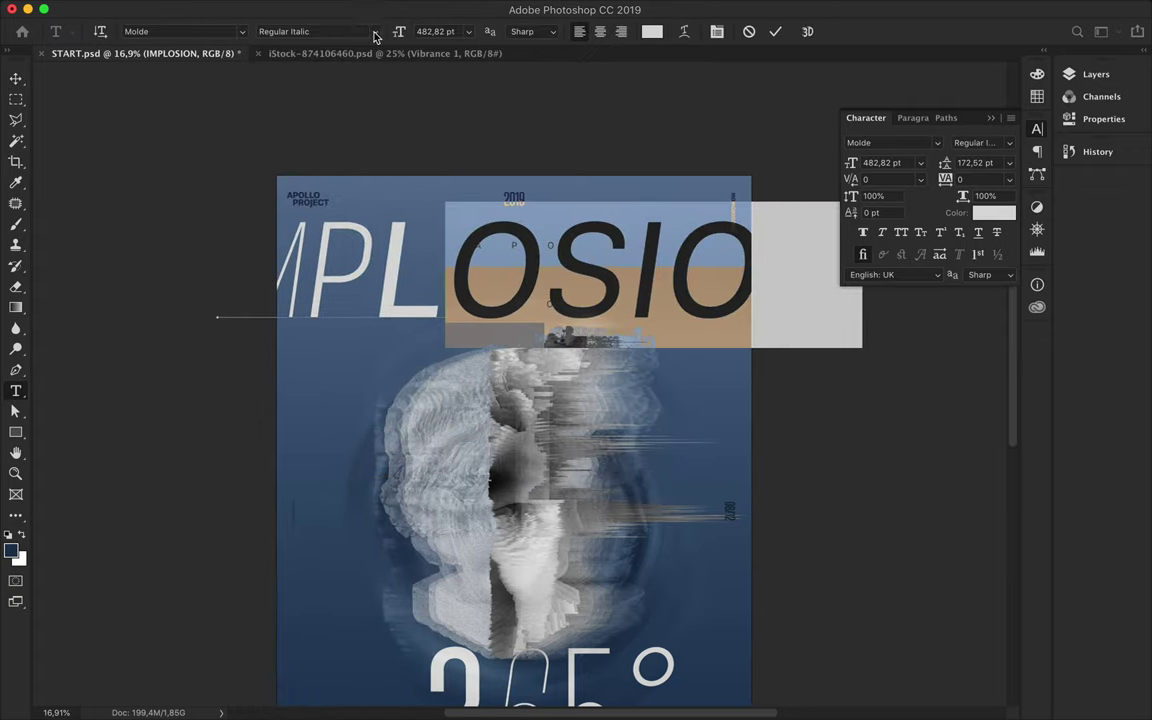
# Give the end letters SemiExpanded-Medium Italic, Expanded-Bold and Expanded-Black, then shift IMPLOSION across the poster.
pyautogui.click(374, 31)
pyautogui.click(330, 245)
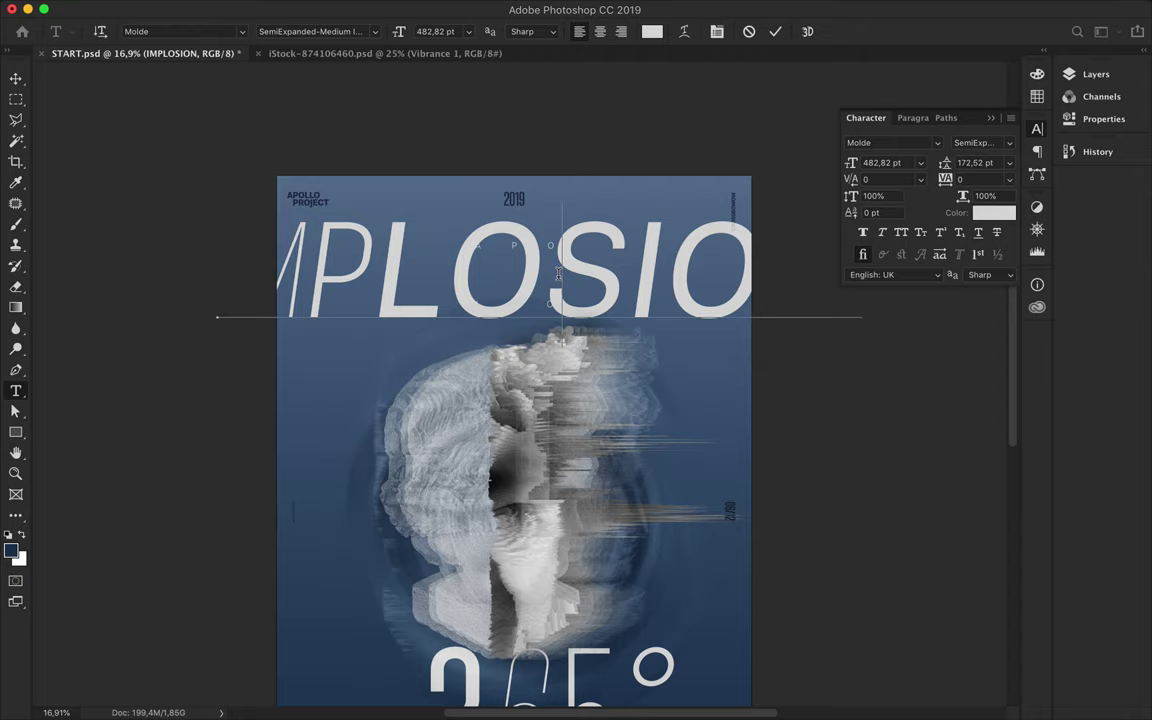
pyautogui.click(318, 31)
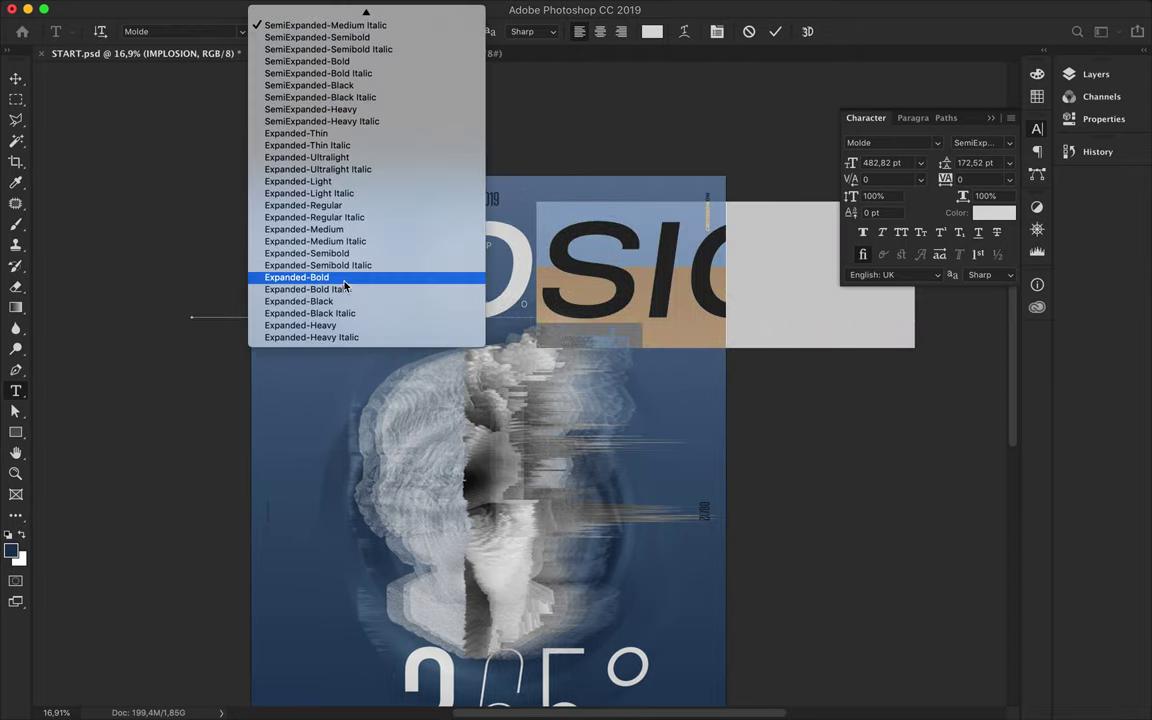
pyautogui.click(300, 277)
pyautogui.click(375, 31)
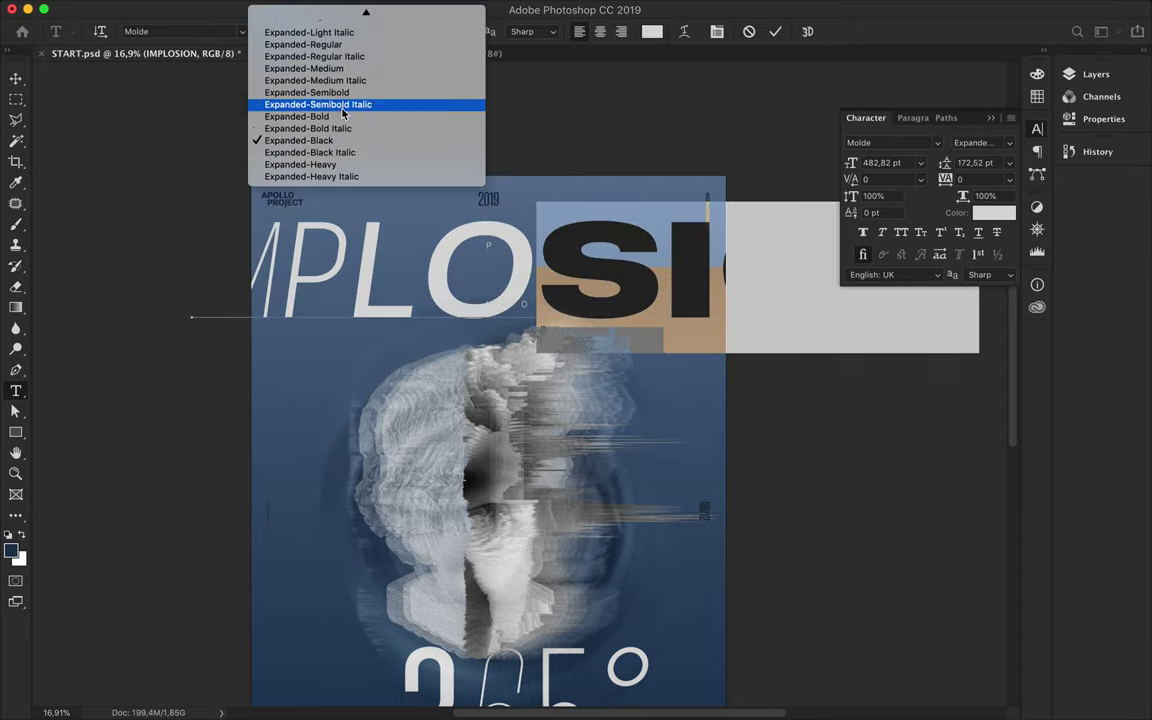
pyautogui.click(330, 131)
pyautogui.click(16, 79)
pyautogui.moveTo(411, 283); pyautogui.dragTo(740, 377)
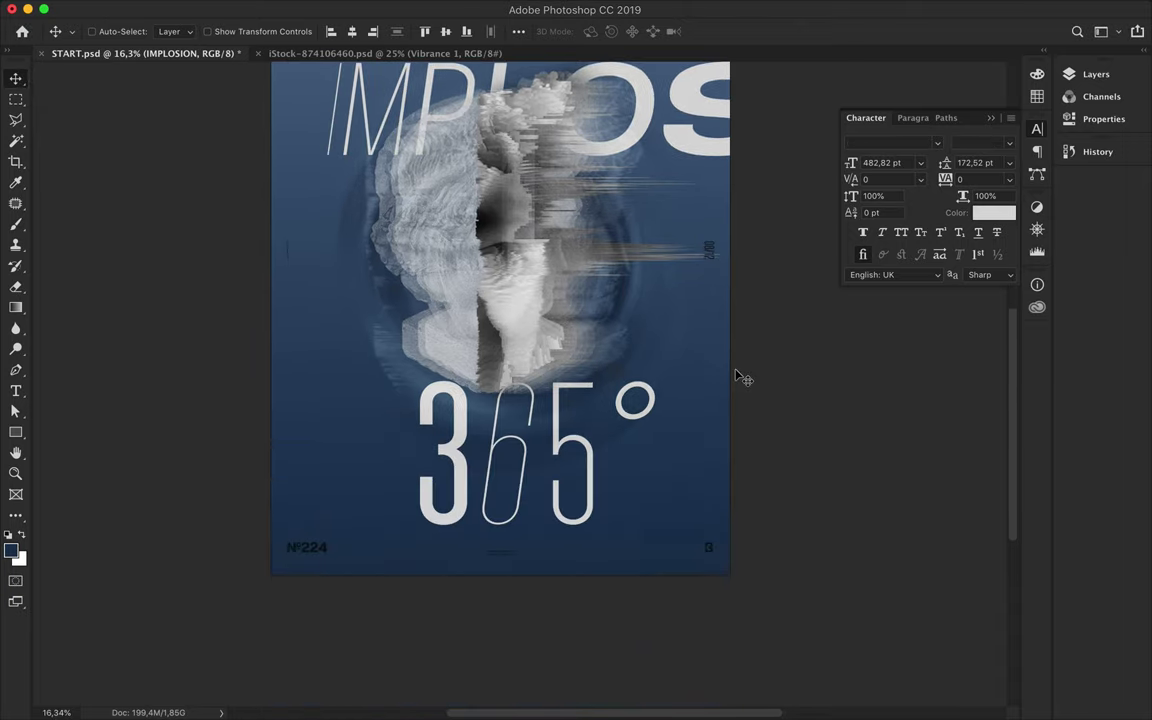
# Shrink IMPLOSION and set its final N to Condensed-Bold Italic.
pyautogui.hotkey('ctrl', 't')
pyautogui.moveTo(1000, 225)
pyautogui.mouseDown()
pyautogui.moveTo(768, 311)
pyautogui.moveTo(528, 289)
pyautogui.mouseUp()
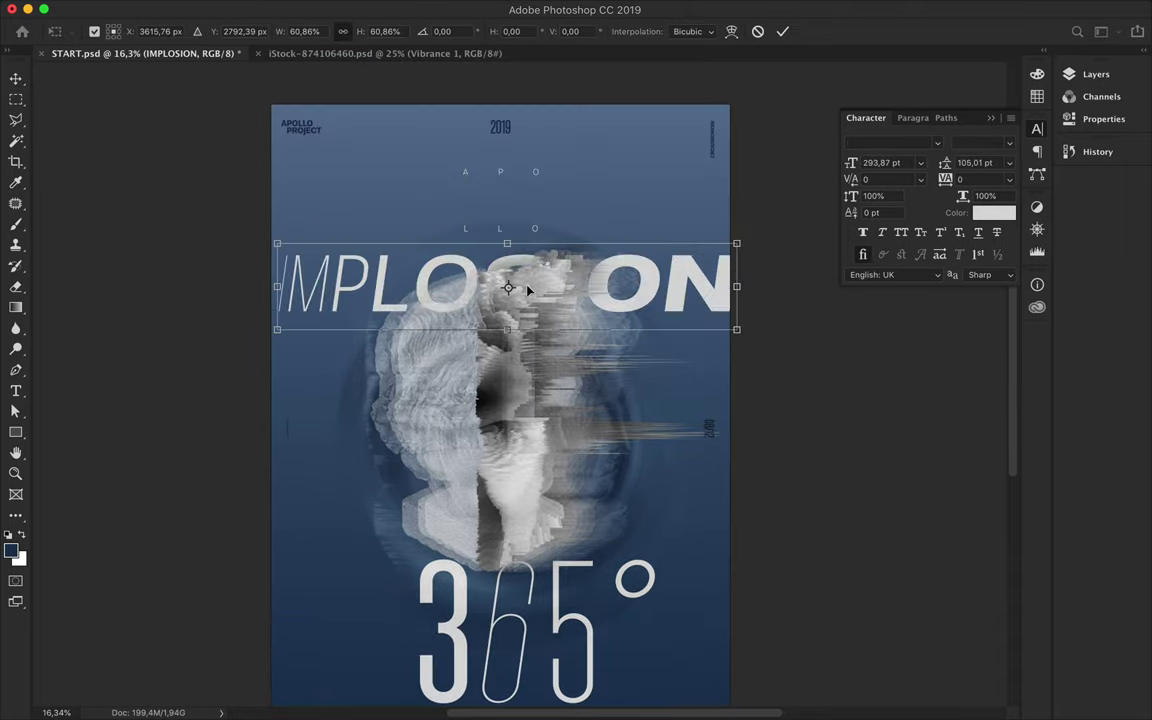
pyautogui.press('Return')
pyautogui.doubleClick(674, 288)
pyautogui.moveTo(735, 286); pyautogui.dragTo(662, 286)
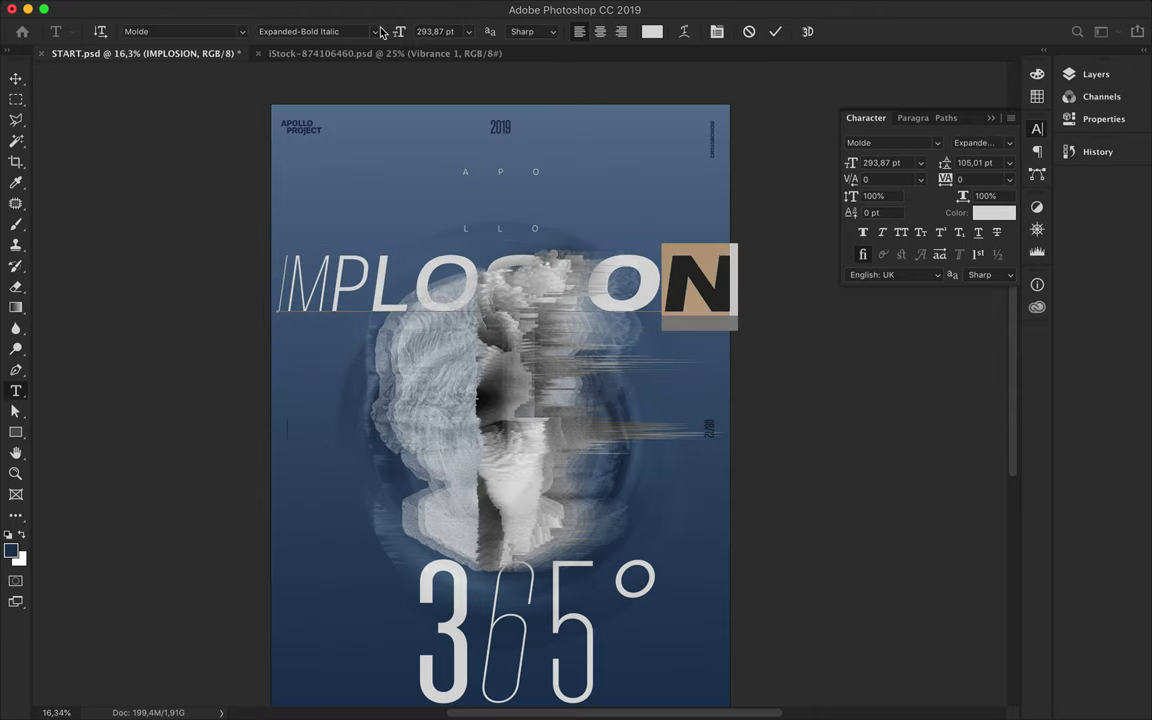
pyautogui.click(365, 31)
pyautogui.press('Escape')
pyautogui.click(370, 31)
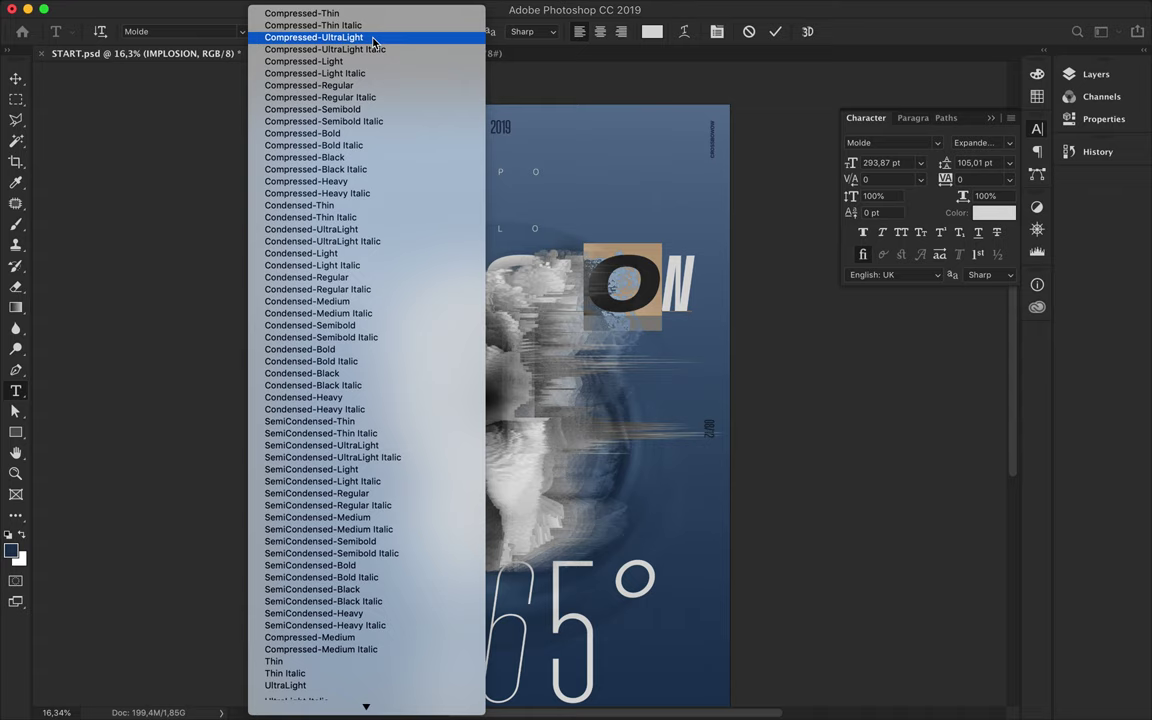
pyautogui.scroll(-2, 372, 60)
pyautogui.click(355, 323)
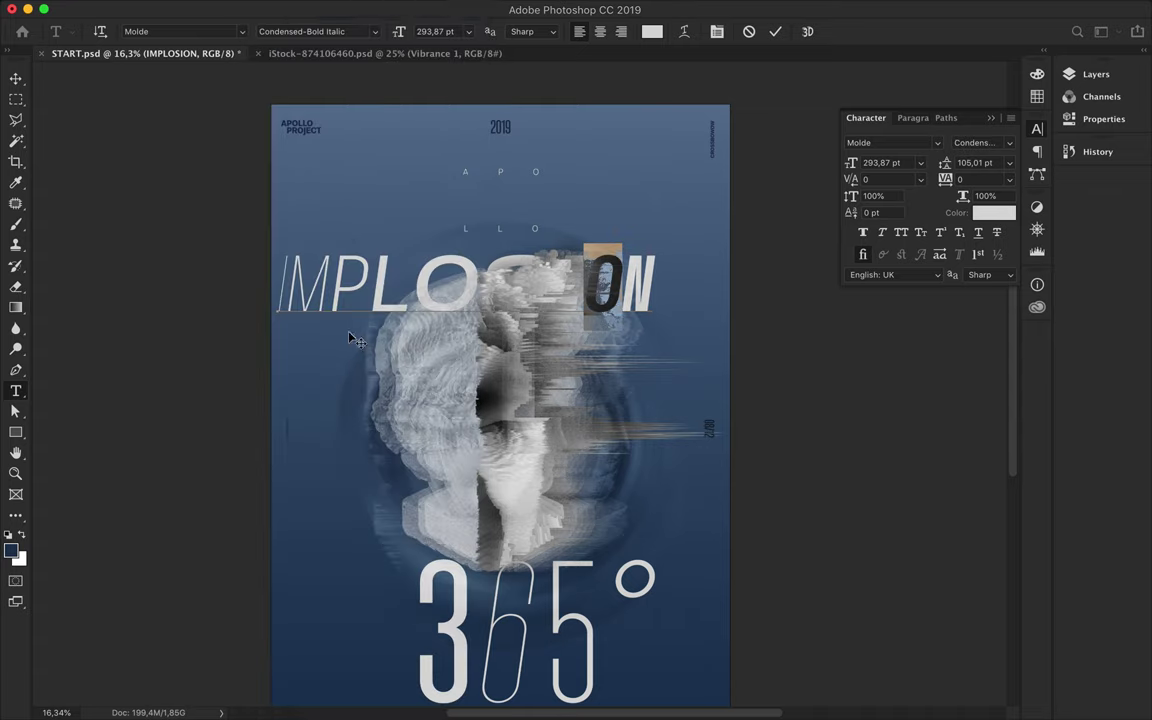
# Move IMPLOSION up and right and scale it to fit between APO and LLO.
pyautogui.moveTo(355, 340); pyautogui.dragTo(395, 328)
pyautogui.hotkey('ctrl', 't')
pyautogui.moveTo(506, 233)
pyautogui.mouseDown()
pyautogui.moveTo(506, 258)
pyautogui.moveTo(505, 203)
pyautogui.mouseUp()
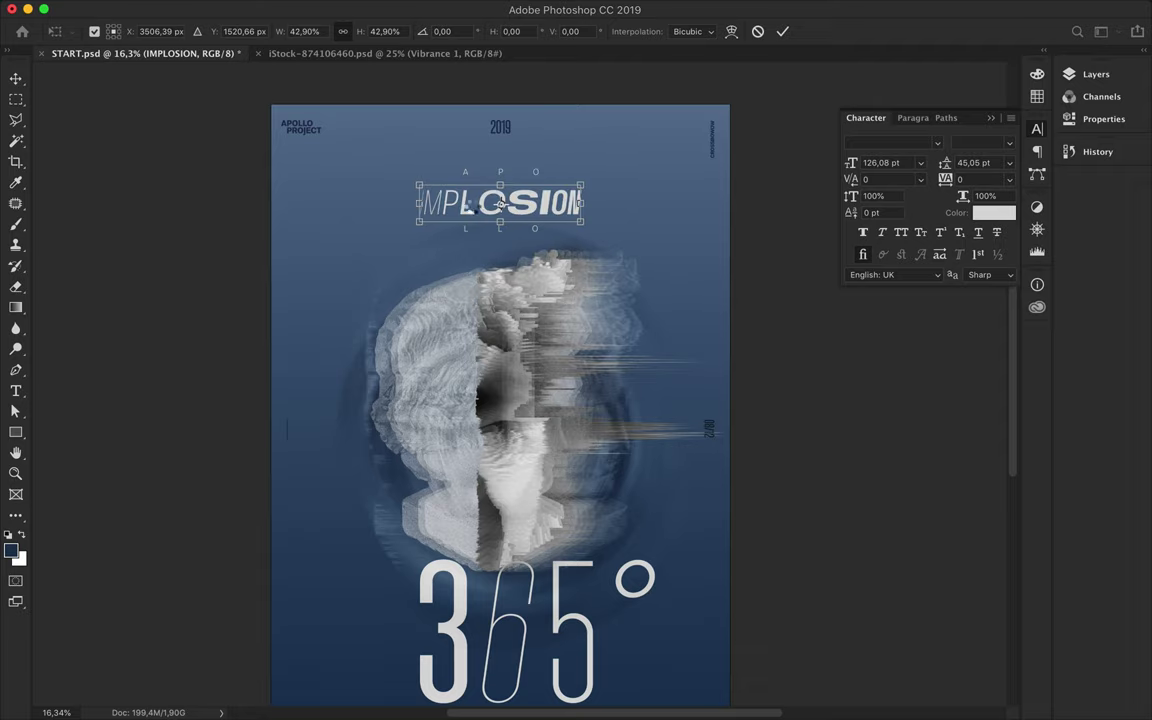
pyautogui.press('Return')
# Scale the 365° text down to about 33% and place it near the poster bottom.
pyautogui.scroll(-2, 400, 400)
pyautogui.click(470, 560)
pyautogui.hotkey('ctrl', 't')
pyautogui.moveTo(534, 692); pyautogui.dragTo(520, 565)
pyautogui.moveTo(532, 608); pyautogui.dragTo(541, 641)
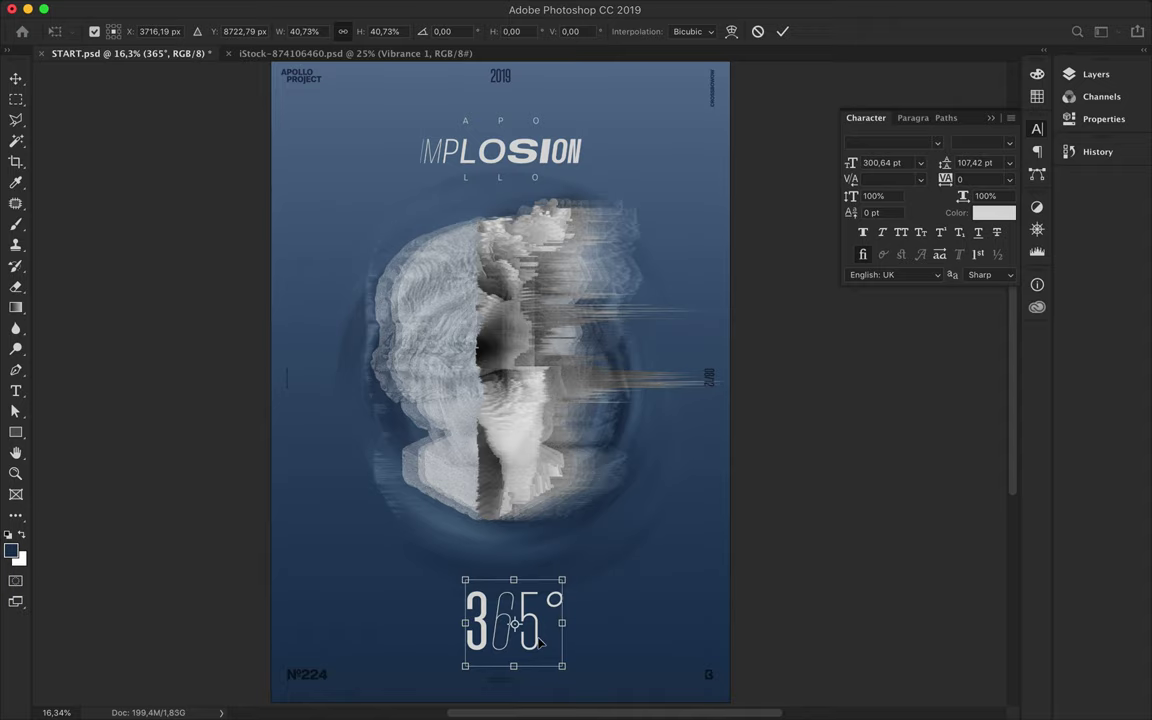
pyautogui.moveTo(557, 658); pyautogui.dragTo(530, 634)
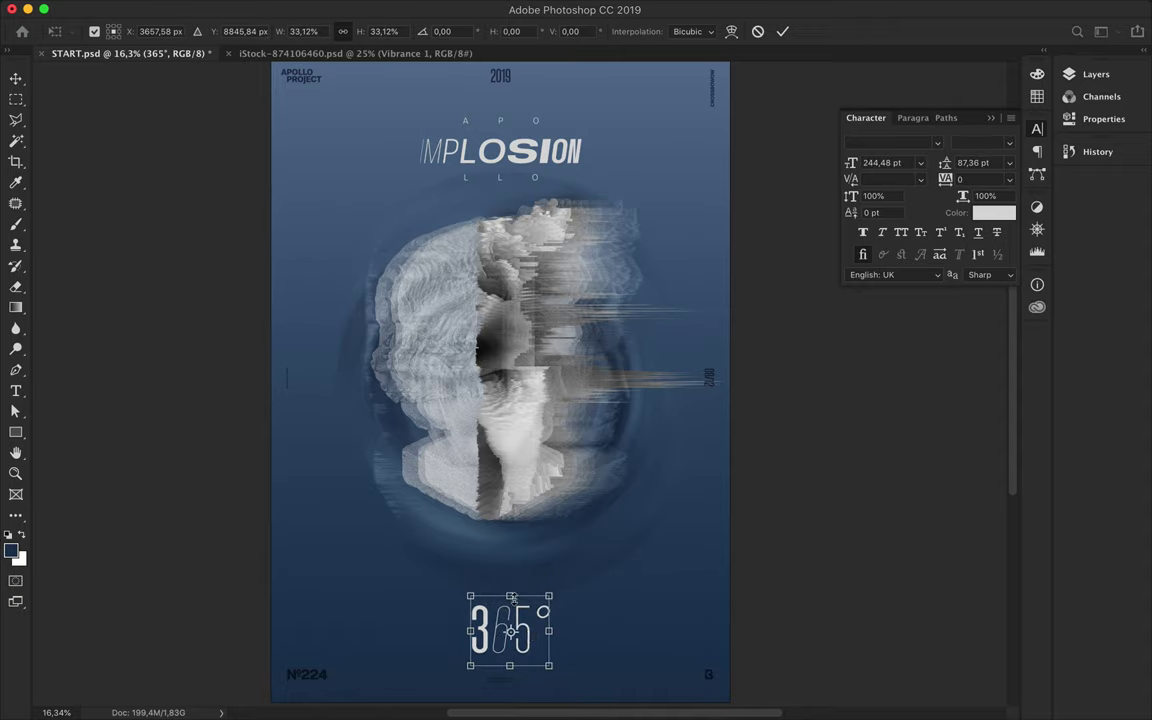
pyautogui.moveTo(511, 597); pyautogui.dragTo(533, 628)
pyautogui.press('Return')
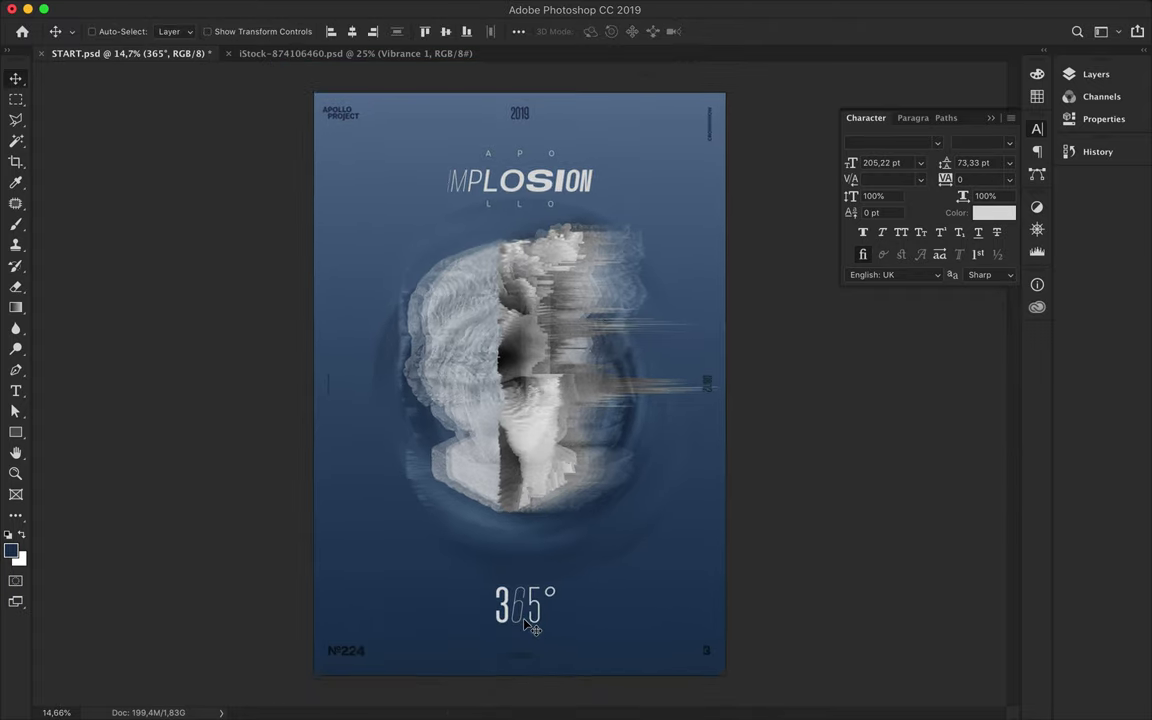
# Hide IMPLOSION, move the APO LLO letters left, and raise their tracking to 4600, then 6000.
pyautogui.hotkey('alt', ']')
pyautogui.hotkey('alt', ']')
pyautogui.hotkey('alt', ']')
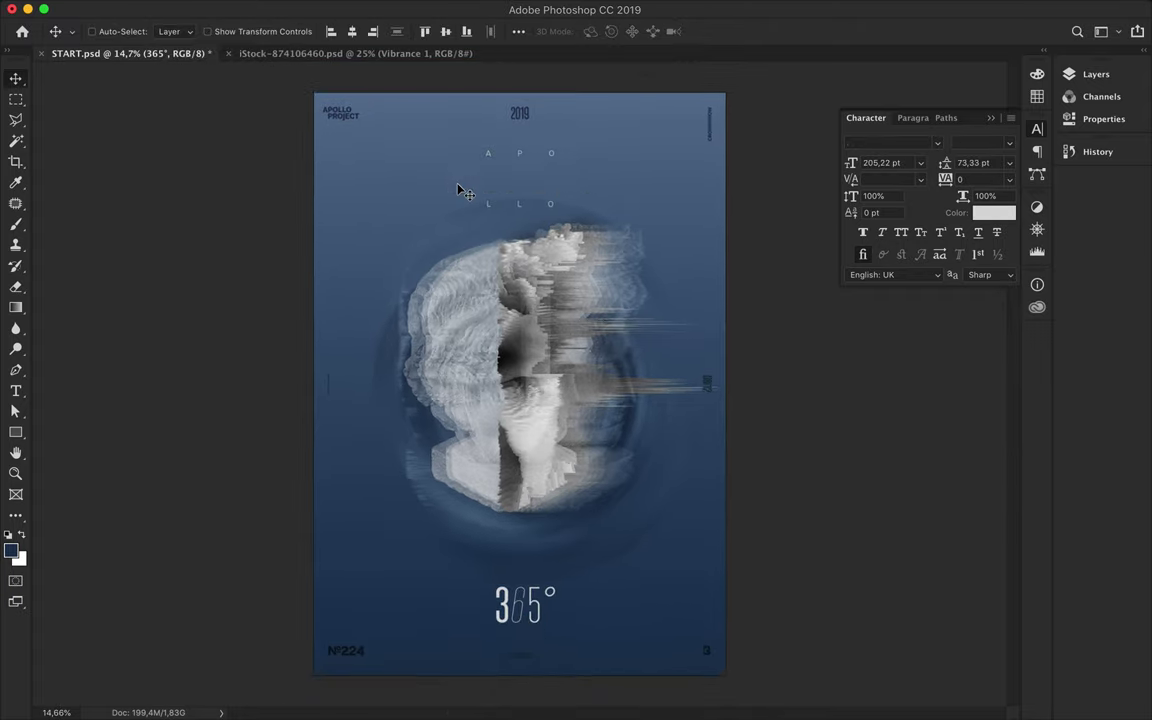
pyautogui.moveTo(548, 208); pyautogui.dragTo(433, 223)
pyautogui.write('4600')
pyautogui.press('Return')
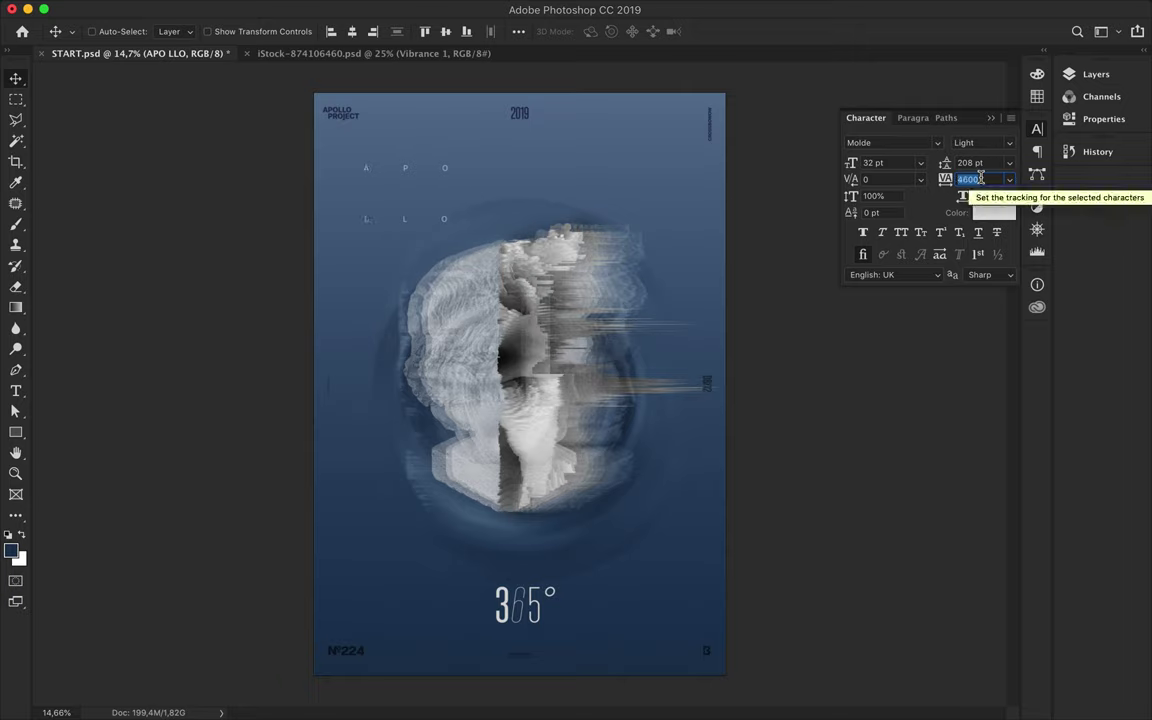
pyautogui.write('6000')
pyautogui.press('Return')
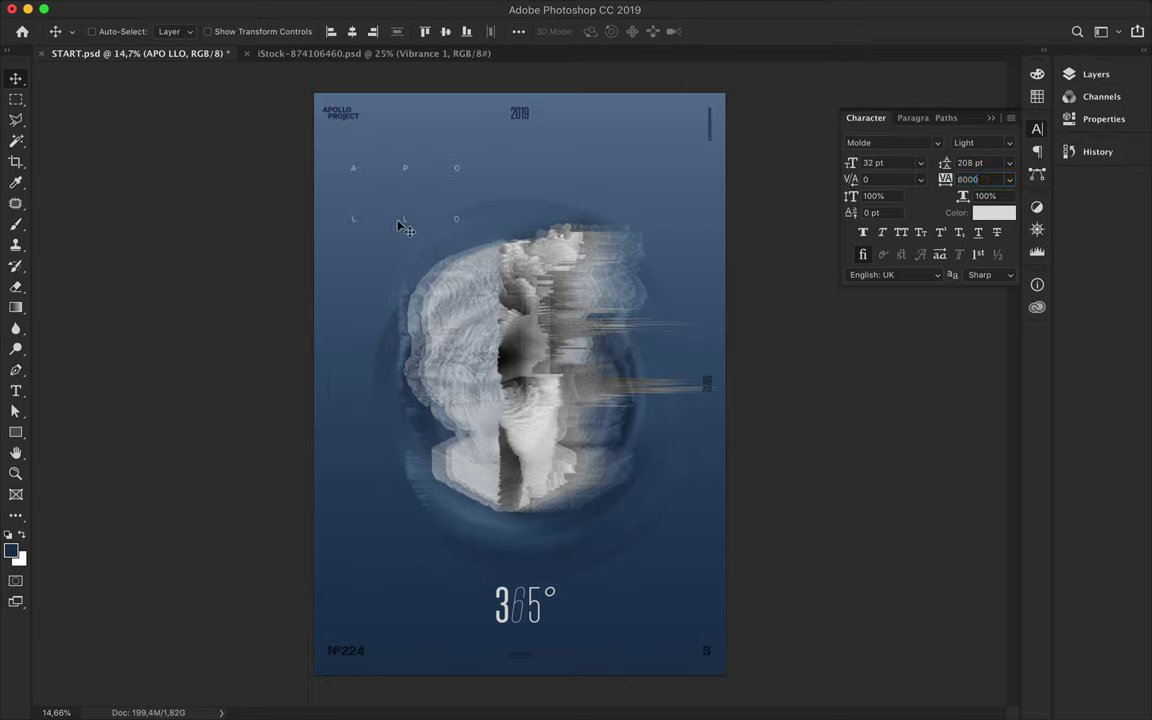
# Max the APO LLO tracking at 10000, shift the letters right, and set 298 pt leading.
pyautogui.doubleClick(398, 225)
pyautogui.click(962, 179)
pyautogui.write('8')
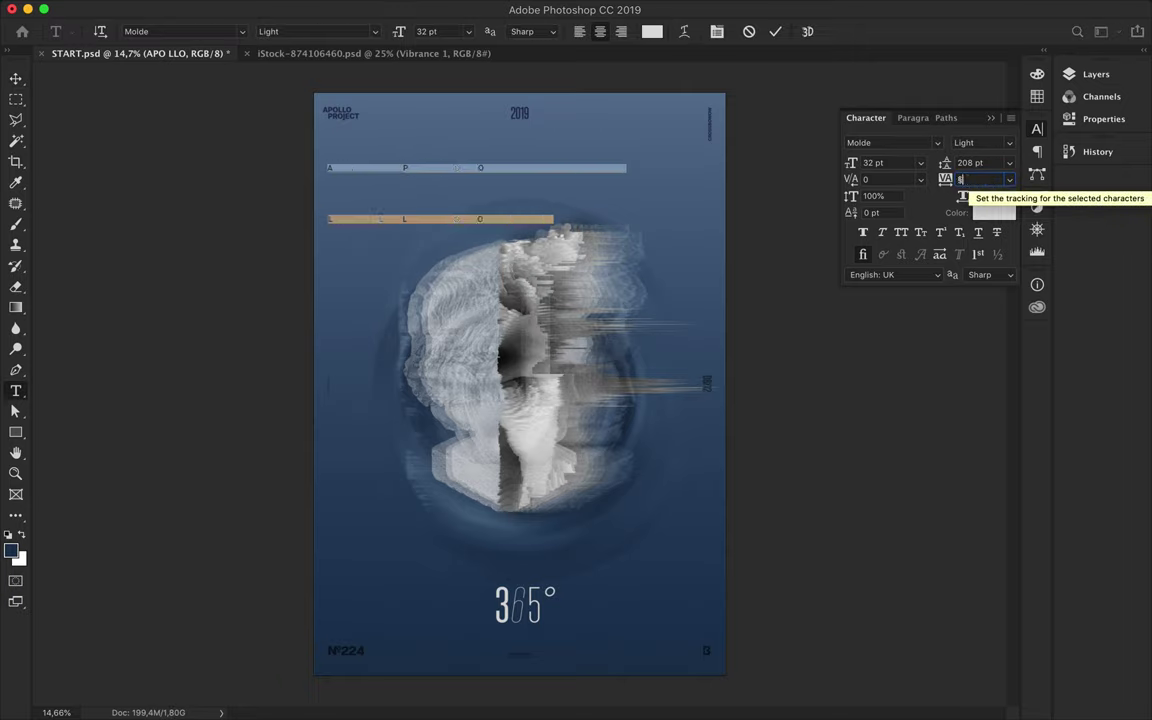
pyautogui.press('Return')
pyautogui.click(19, 79)
pyautogui.moveTo(359, 150); pyautogui.dragTo(470, 149)
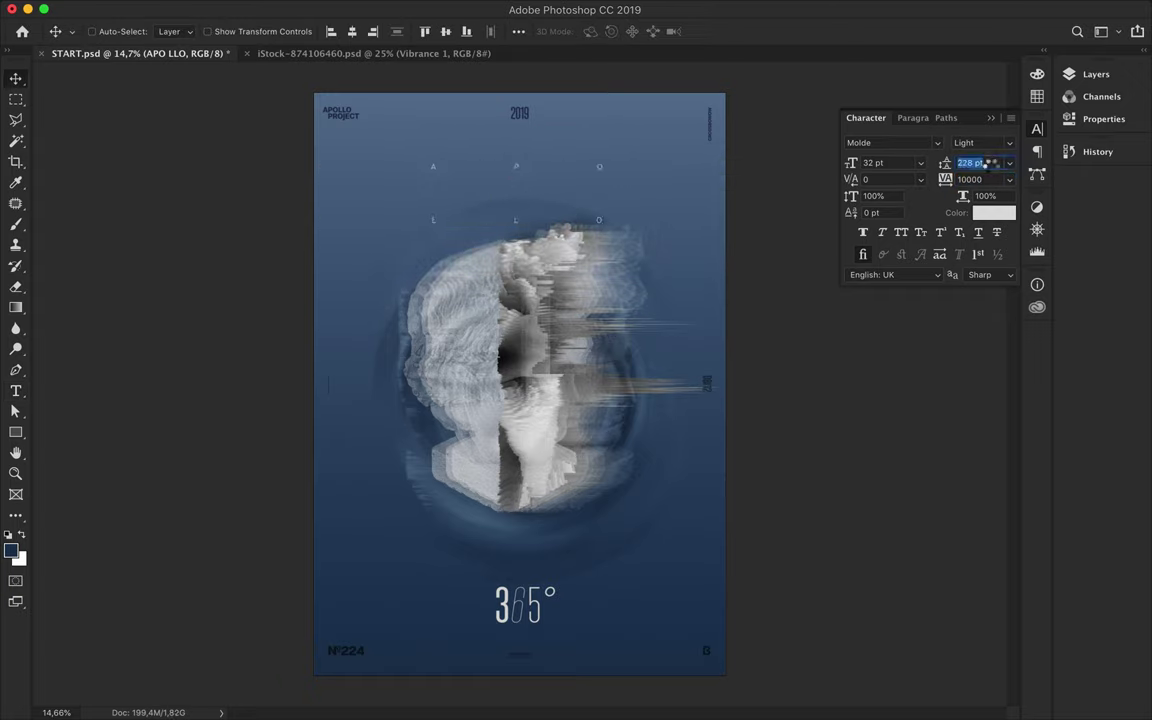
pyautogui.press('Return')
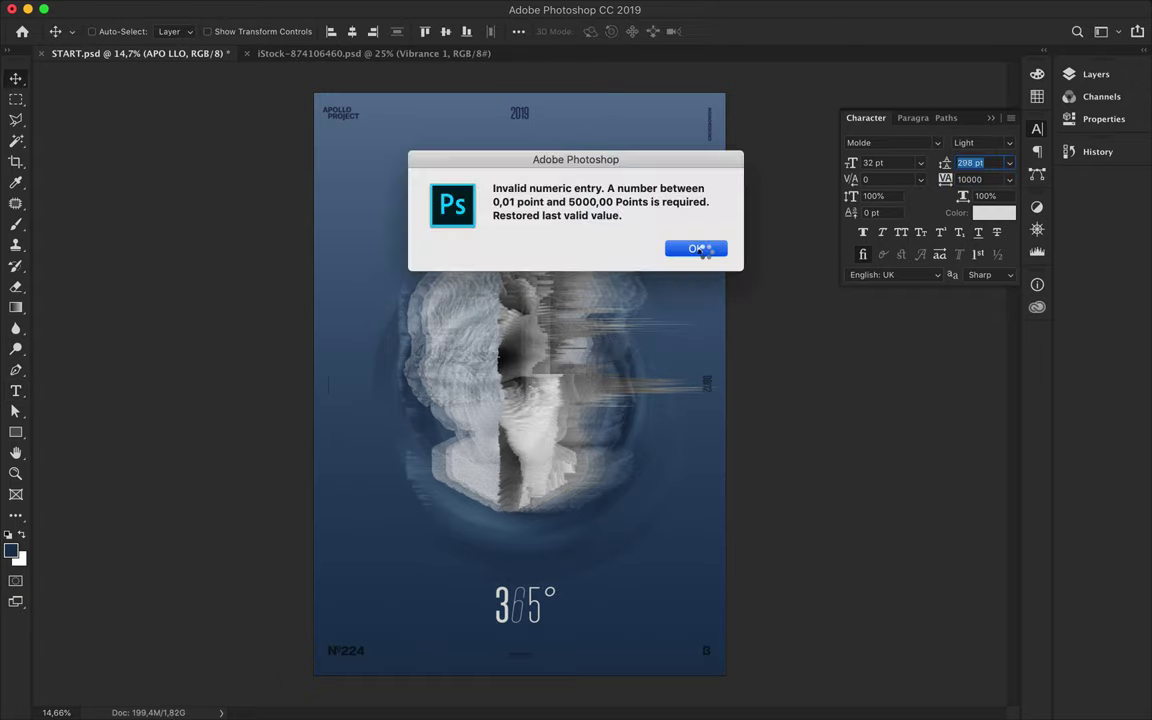
pyautogui.press('Return')
pyautogui.press('t')
pyautogui.click(478, 238)
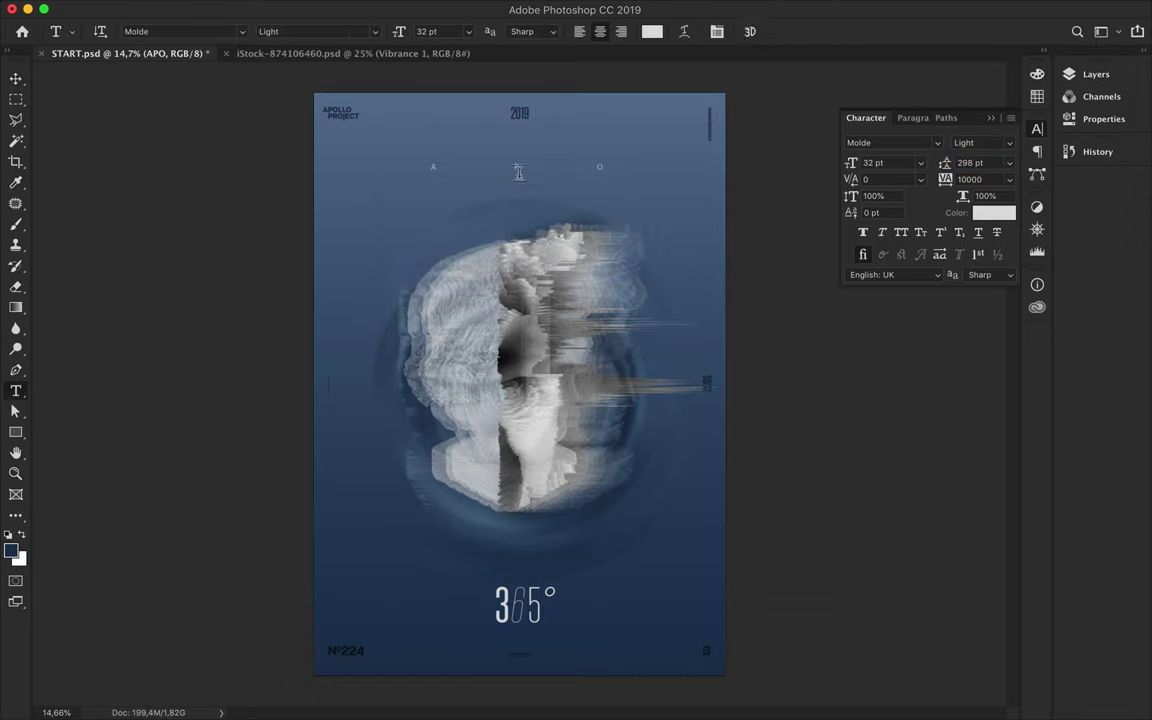
# Move L L O near the poster bottom and centre A P O horizontally.
pyautogui.click(15, 78)
pyautogui.moveTo(518, 172); pyautogui.dragTo(527, 583)
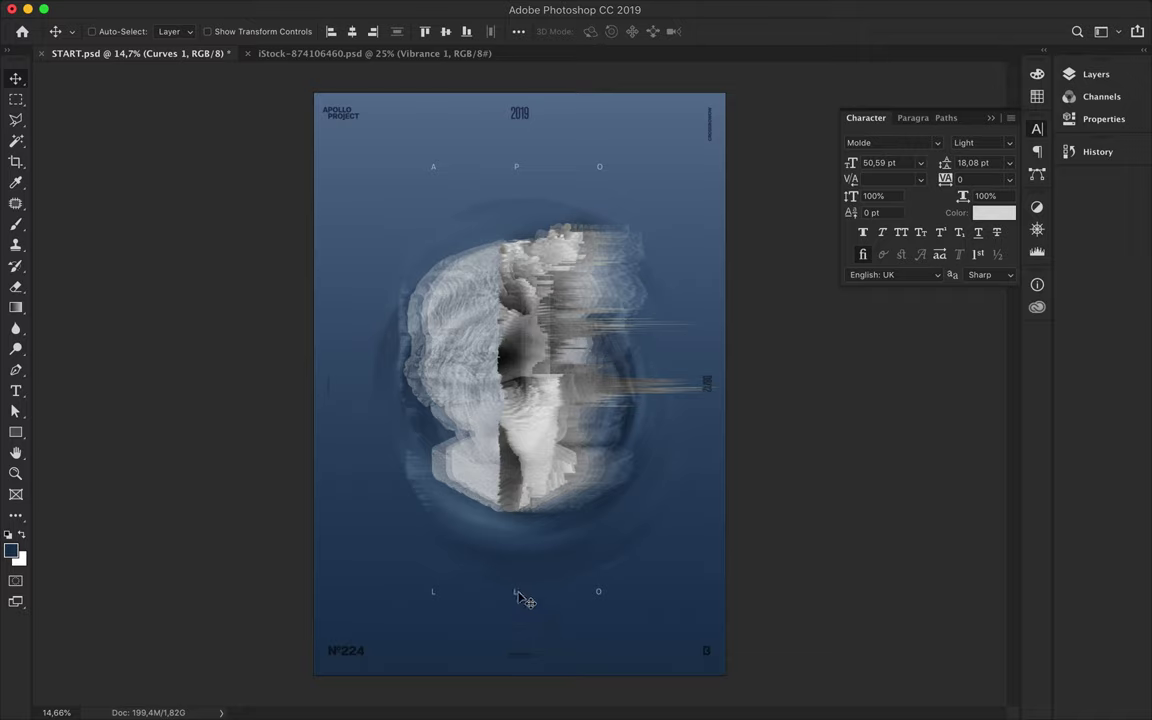
pyautogui.moveTo(519, 158); pyautogui.dragTo(519, 172)
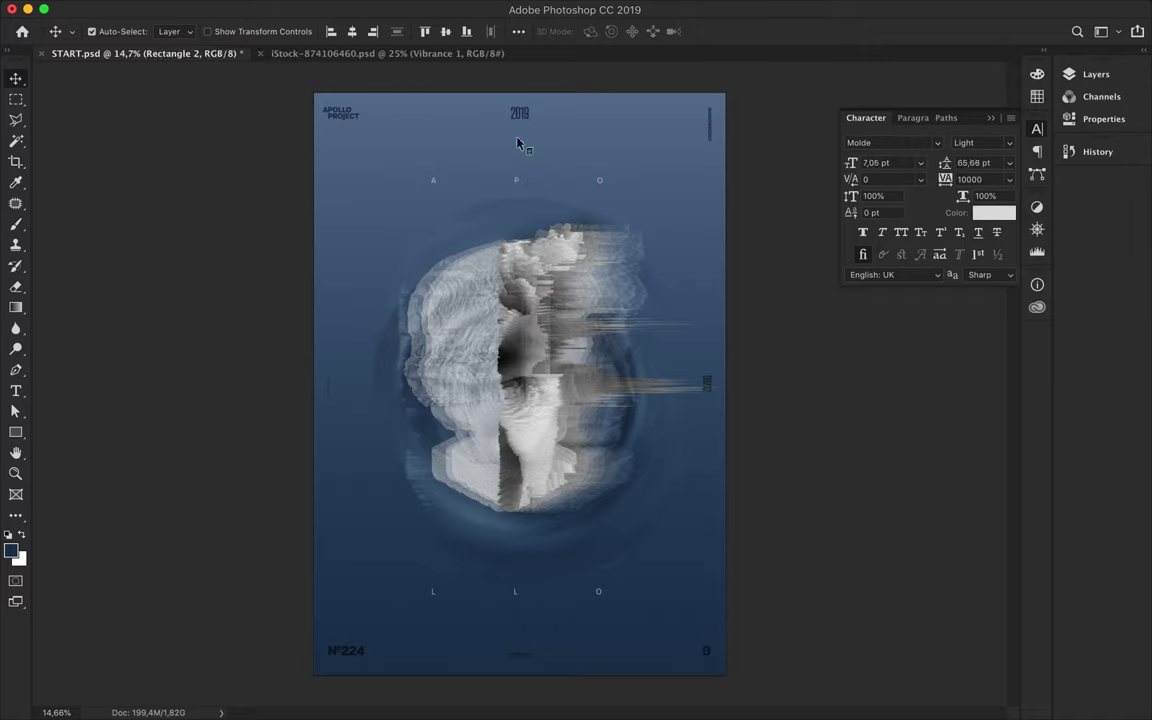
pyautogui.click(352, 33)
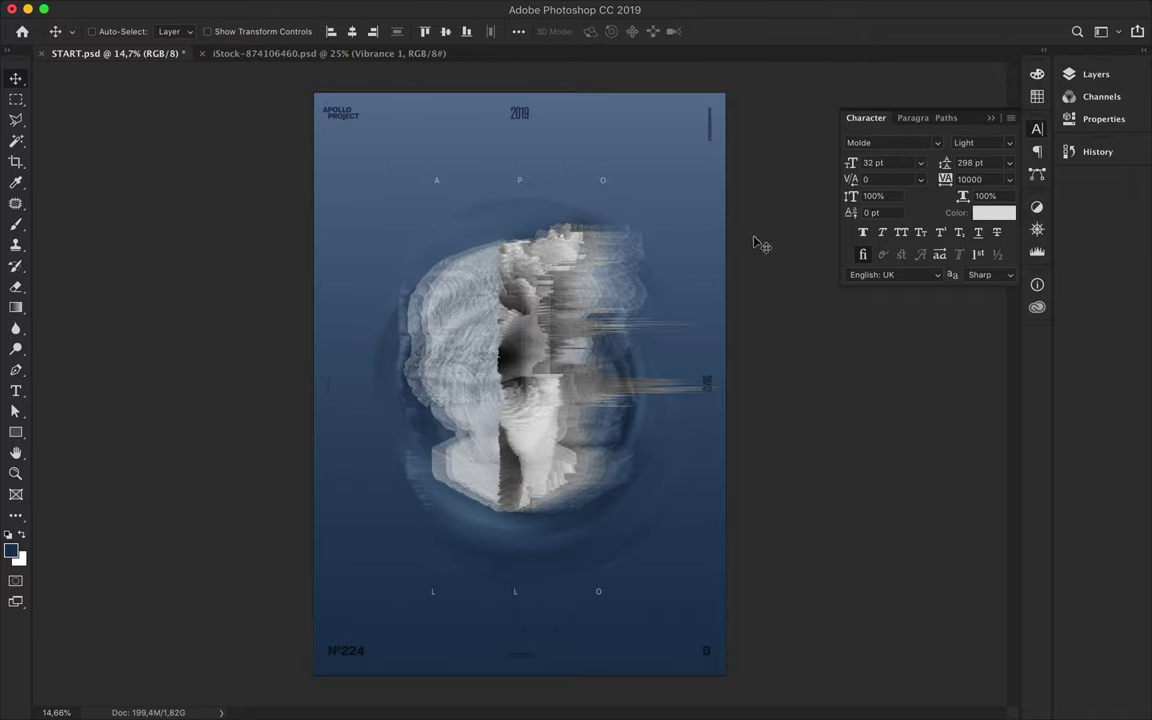
# Duplicate L L O, rotate it vertical on the left edge as 365, and save the poster.
pyautogui.moveTo(597, 597); pyautogui.dragTo(481, 399)
pyautogui.hotkey('ctrl', 't')
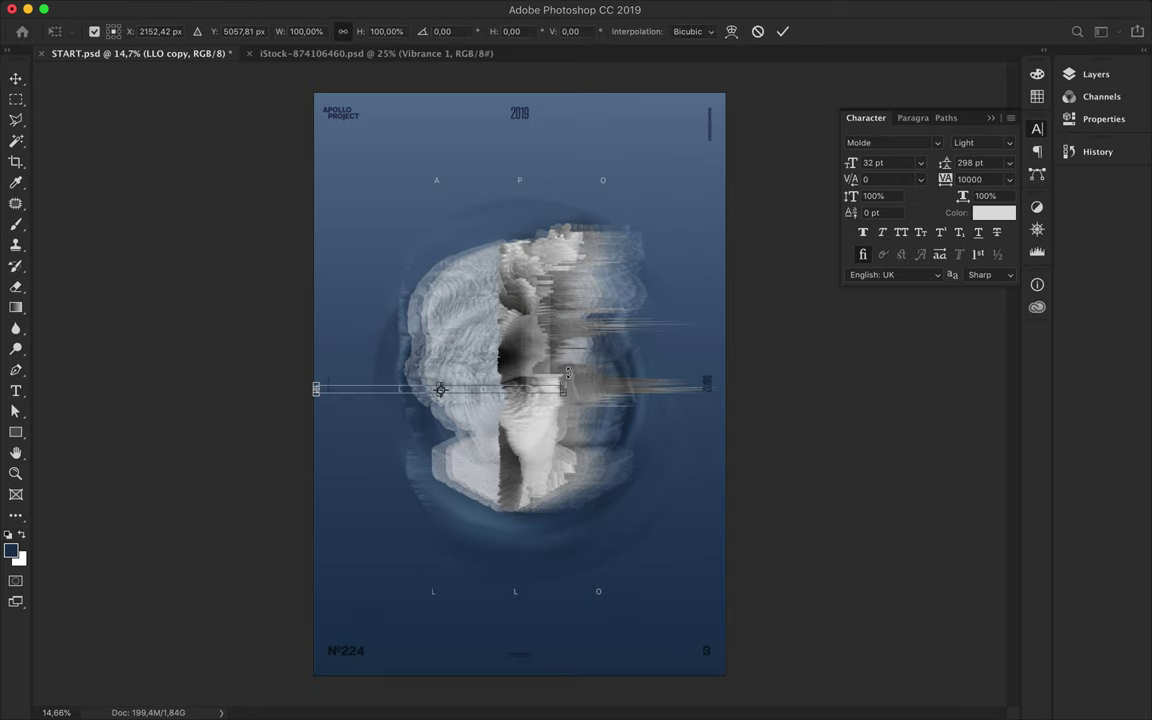
pyautogui.moveTo(400, 245); pyautogui.dragTo(361, 312)
pyautogui.press('Return')
pyautogui.doubleClick(358, 352)
pyautogui.press('Escape')
pyautogui.press('v')
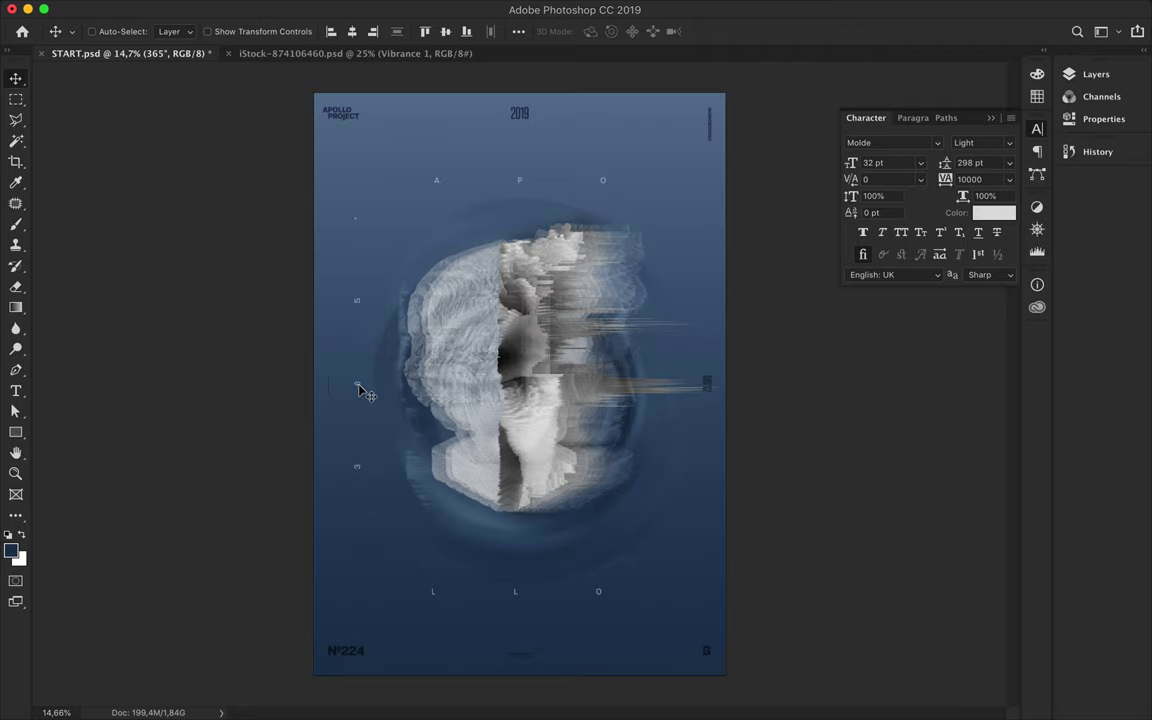
pyautogui.hotkey('ctrl', 's')
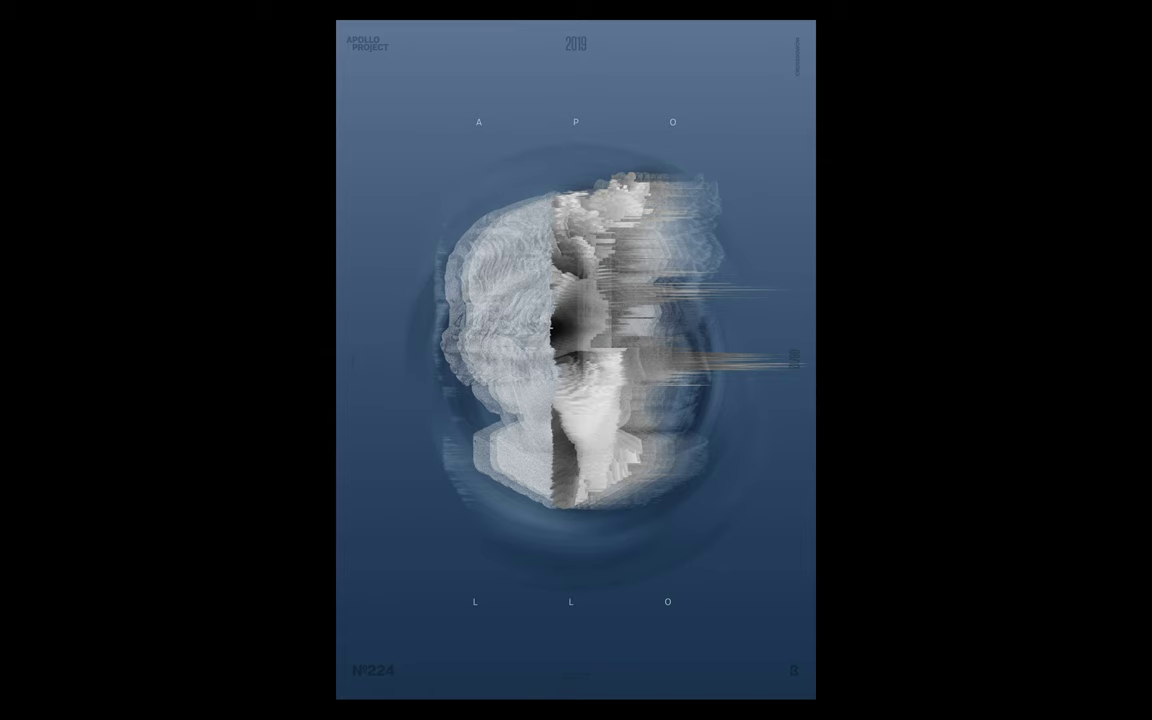